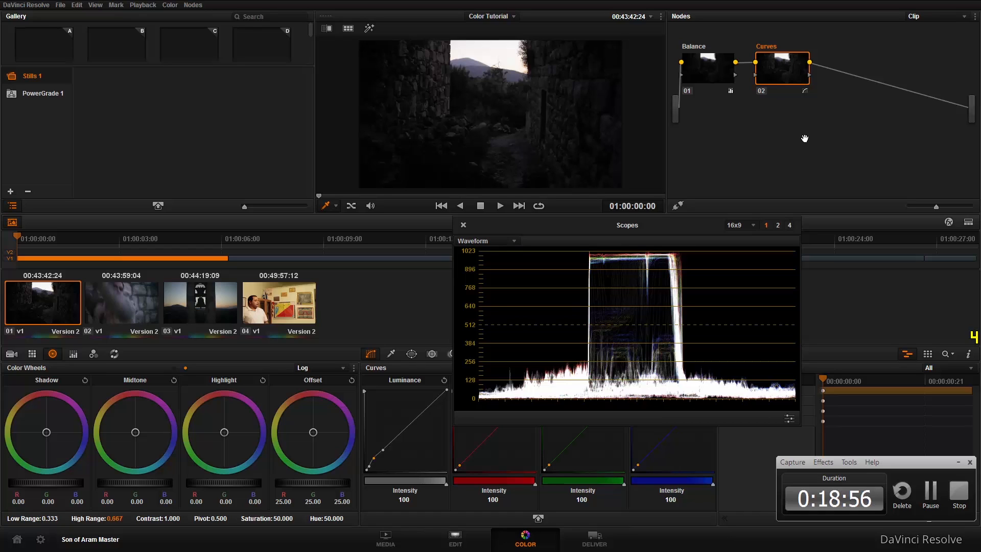
- Add a serial node after the Curves node and label it "Secondary-Sky"
left_click_drag(780, 64, 766, 65)
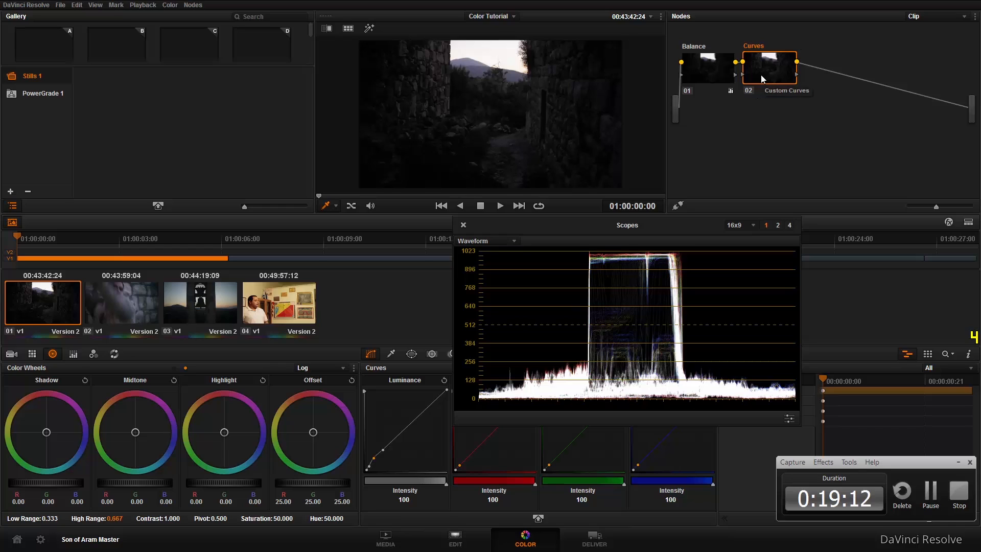
key("alt+s")
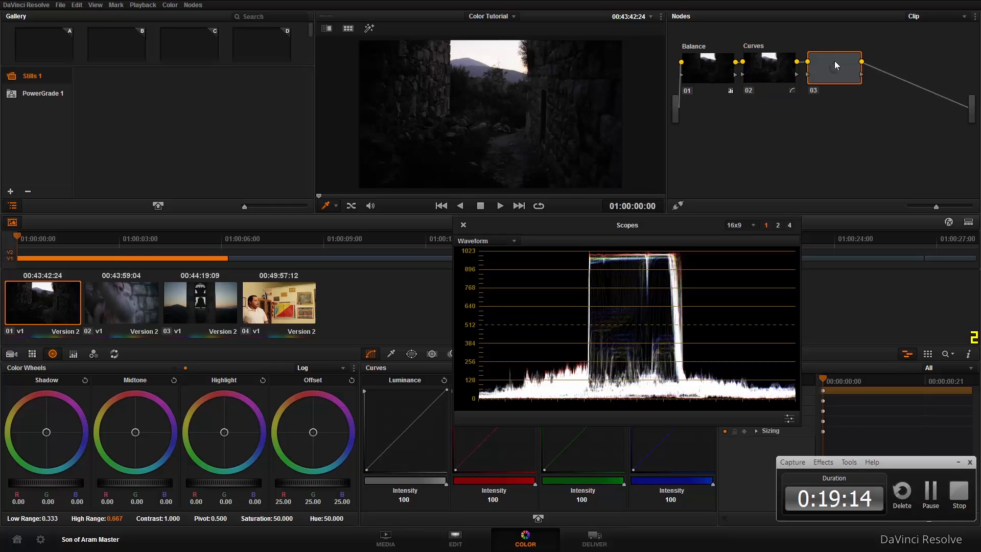
right_click(827, 62)
left_click(842, 72)
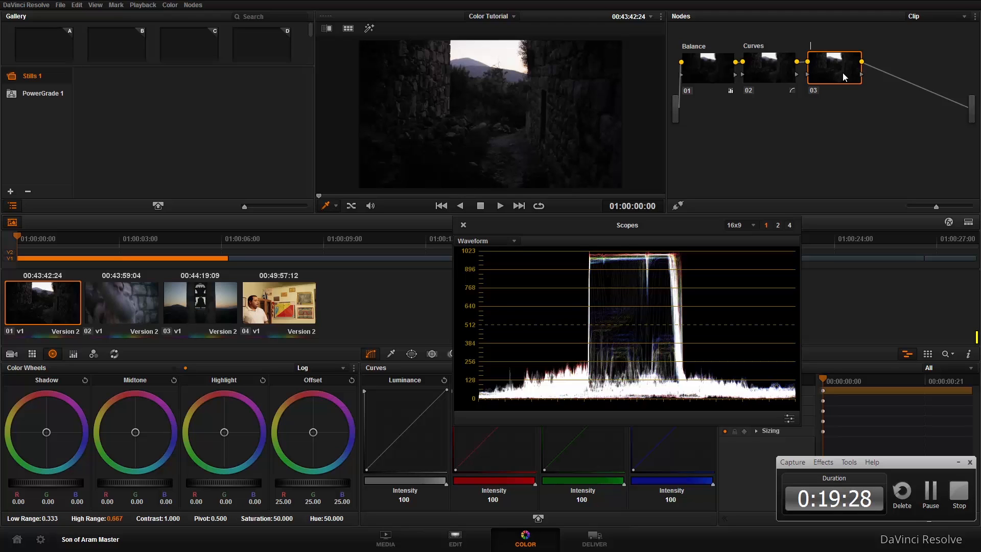
type("Secondary-Sky")
key("Return")
- Key the bright sky on the Secondary-Sky node by sampling it in the viewer with the HSL qualifier
left_click_drag(588, 231, 664, 91)
left_click(392, 354)
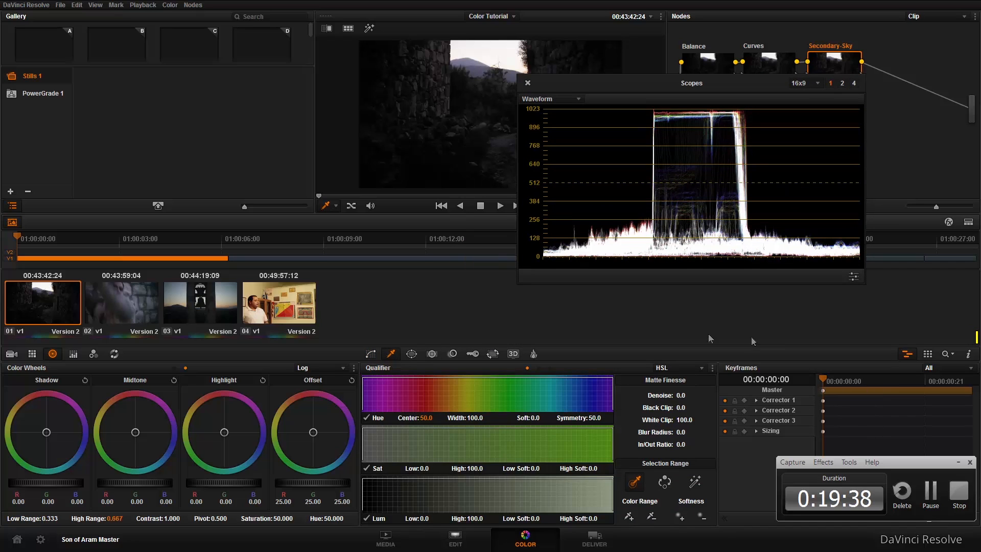
left_click(677, 369)
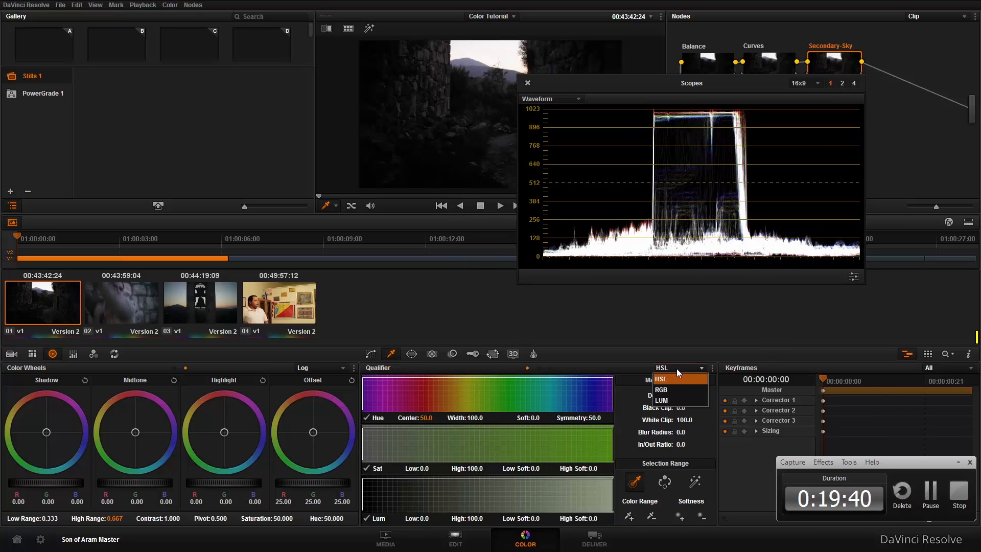
left_click(685, 370)
left_click_drag(643, 85, 767, 204)
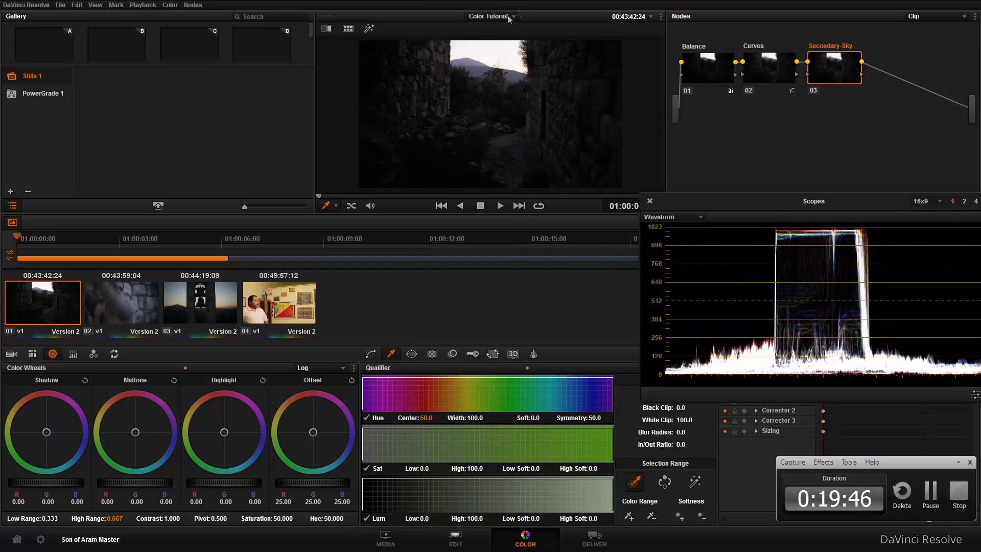
left_click_drag(520, 62, 488, 47)
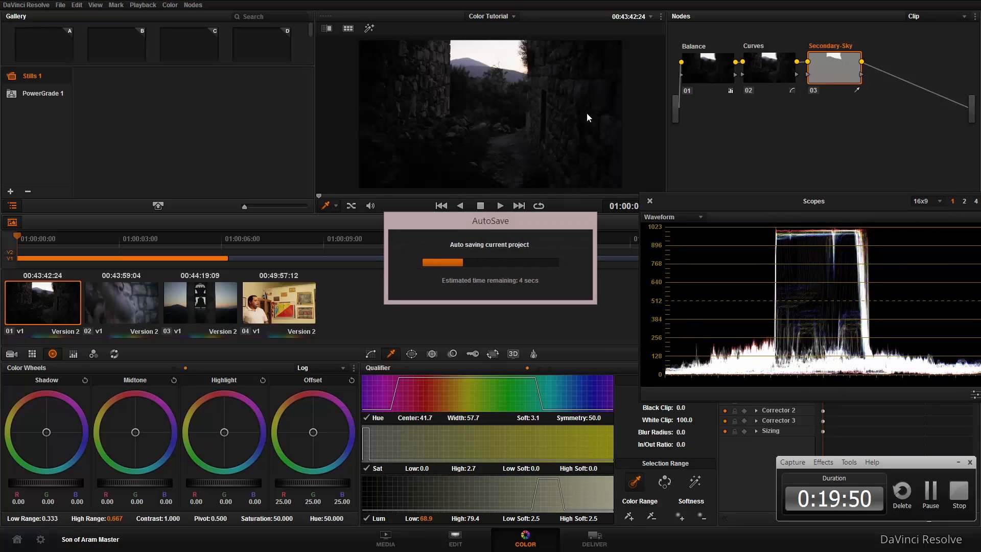
left_click(461, 49)
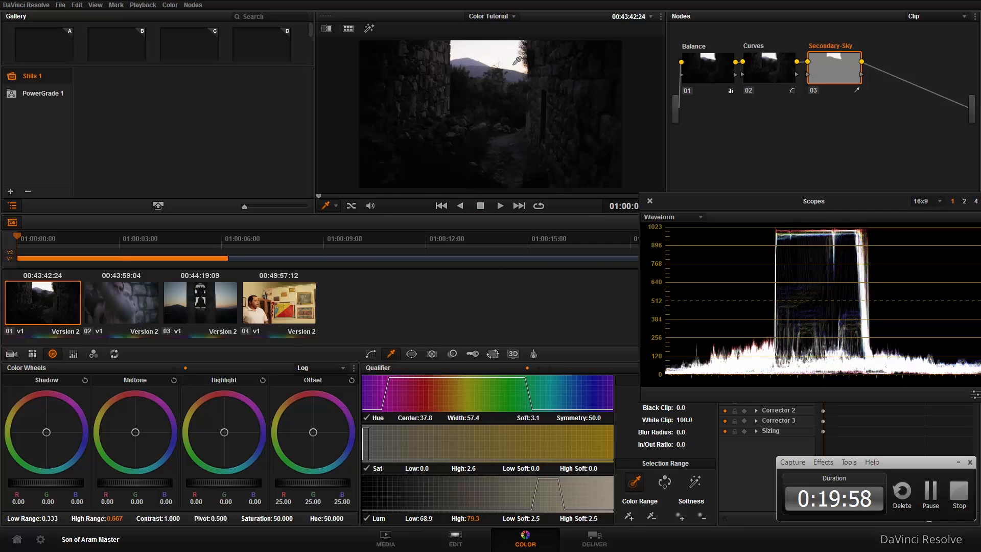
- Refine the sky matte in highlight view with Denoise 62.1 and In/Out Ratio 12.3, and return to the normal view
key("shift+h")
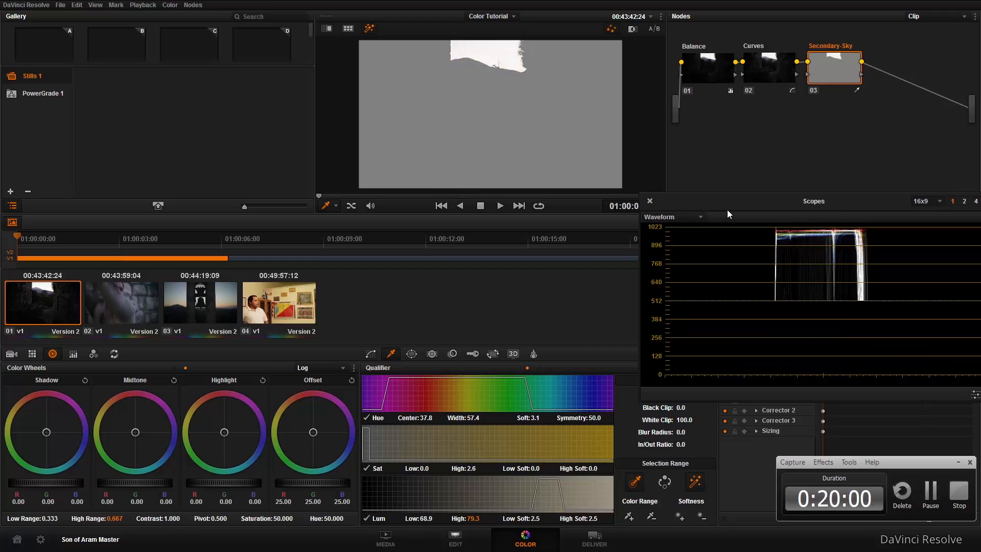
left_click_drag(717, 204, 710, 155)
key("space")
key("space")
left_click_drag(679, 396, 692, 395)
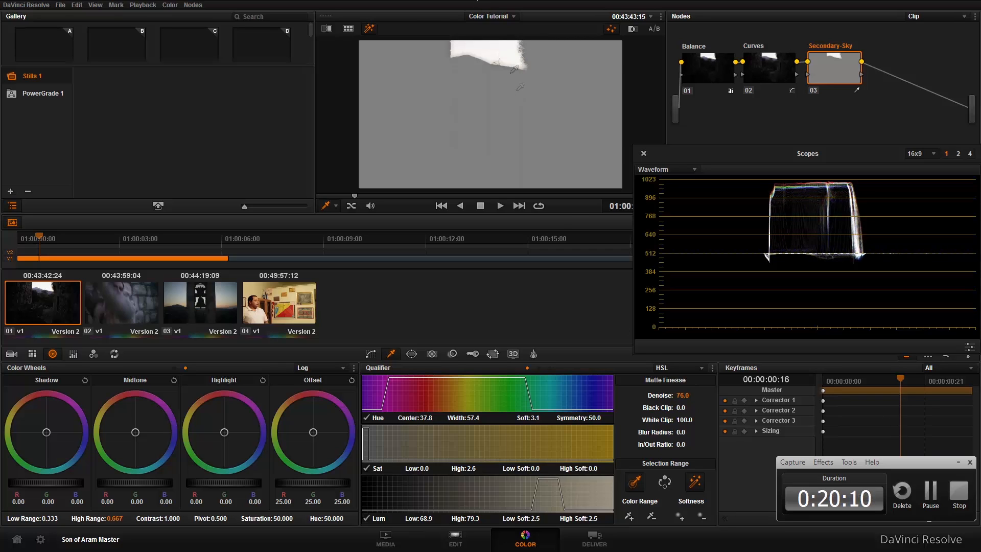
key("shift+h")
left_click_drag(694, 391, 684, 397)
left_click(695, 483)
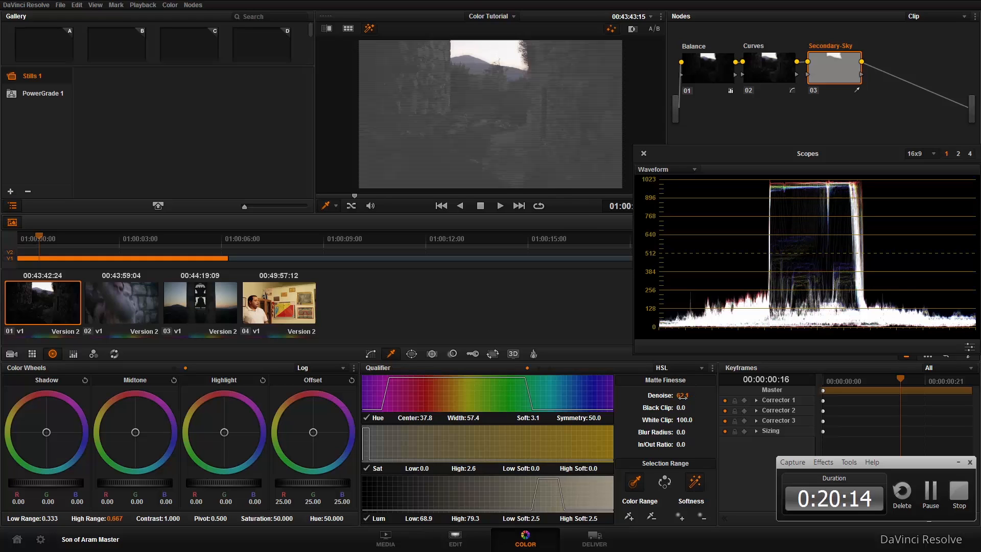
left_click_drag(678, 450, 692, 443)
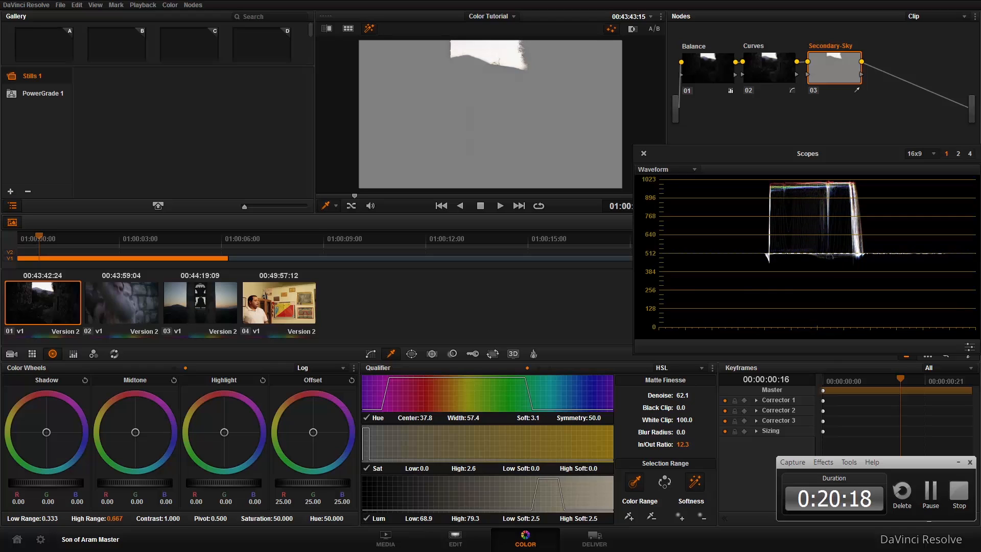
left_click(699, 482)
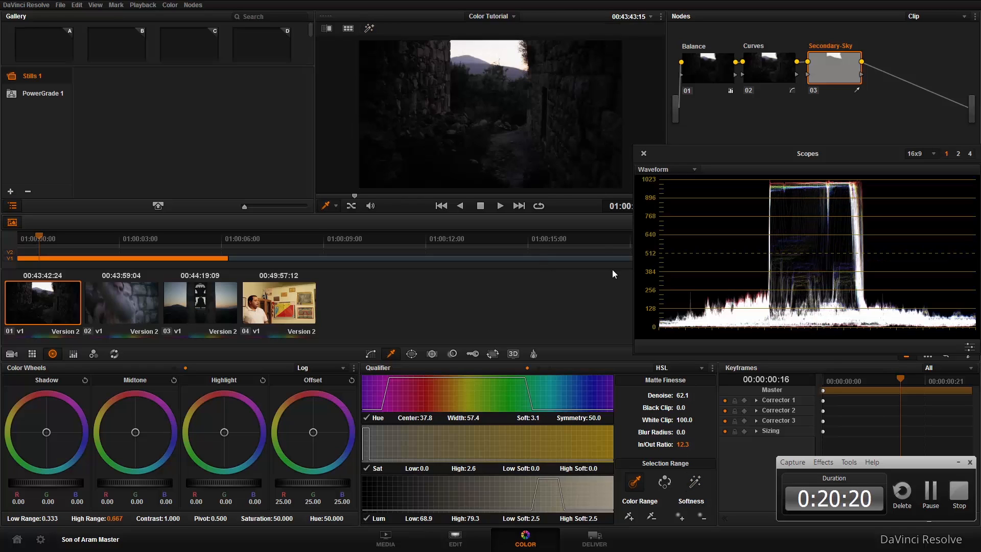
- Try shifting the sky's color with the Log Highlight and Shadow wheels, and reset the Shadow wheel
left_click_drag(228, 432, 214, 443)
left_click_drag(67, 544, 228, 451)
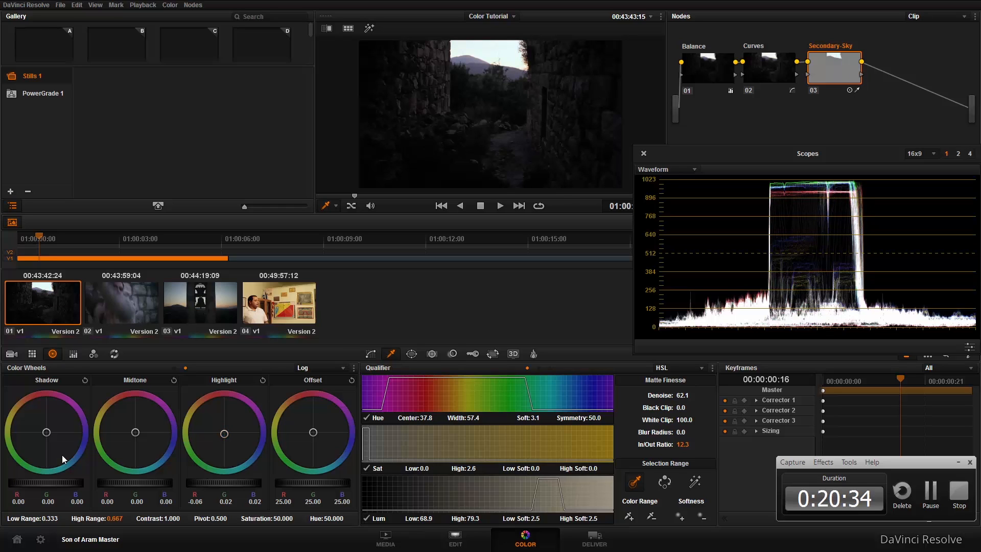
left_click_drag(50, 435, 21, 337)
left_click_drag(146, 459, 305, 373)
left_click(85, 380)
- Switch the color wheels from Log to Primaries mode and reset the Gain wheel
left_click(315, 368)
left_click(310, 375)
left_click_drag(248, 418, 235, 393)
left_click(263, 379)
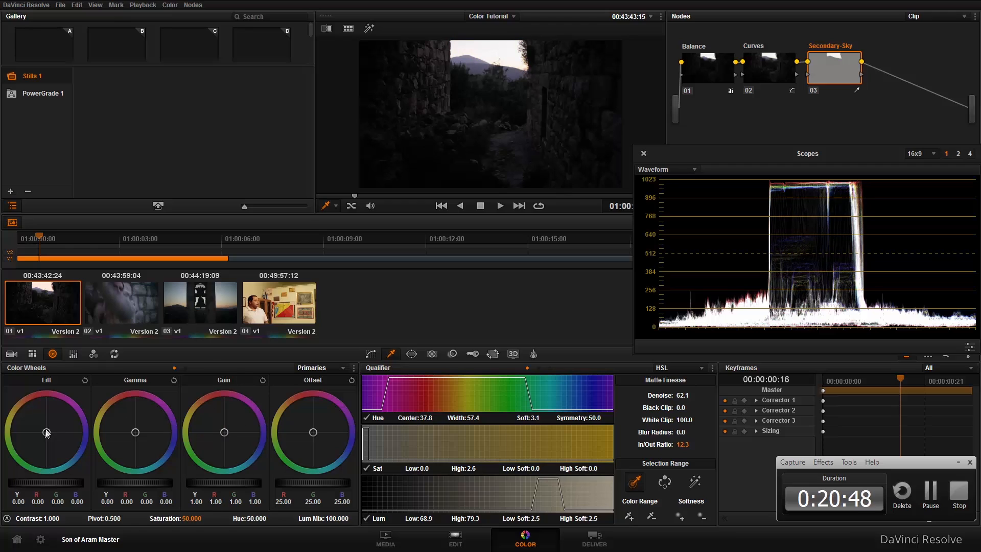
- Try pushing the sky's Lift toward magenta and Gamma away from blue, resetting each wheel
left_click_drag(127, 385, 240, 289)
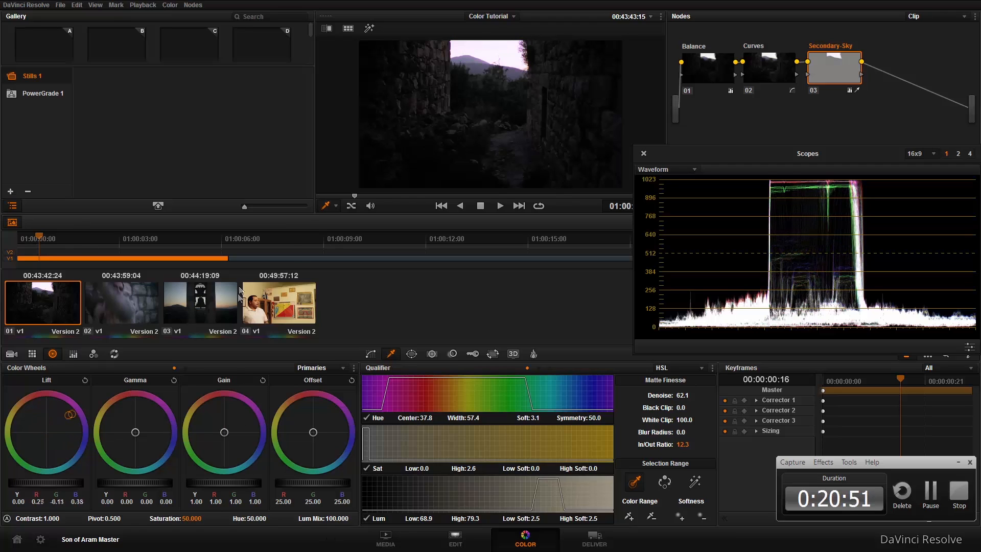
left_click(84, 380)
left_click_drag(142, 437, 1, 440)
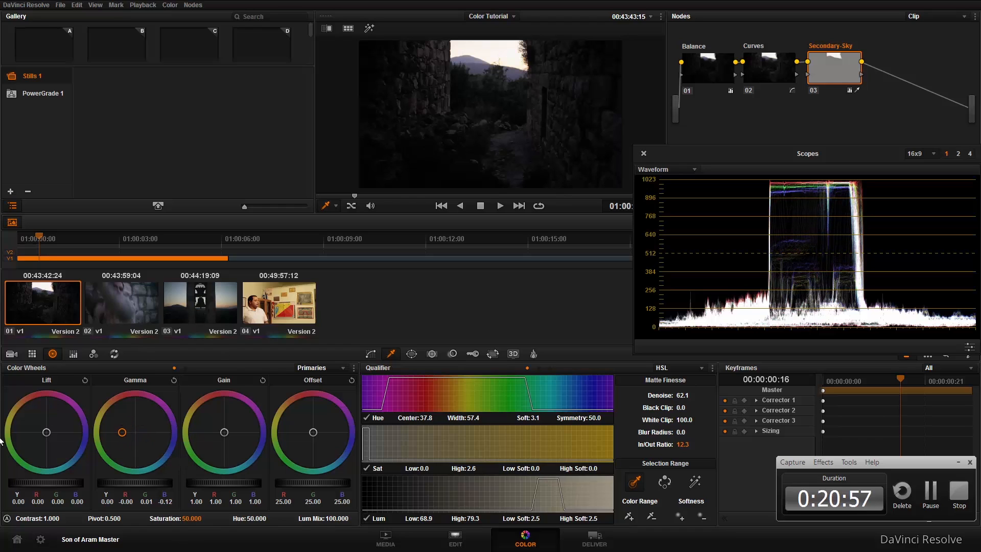
left_click(174, 381)
- Try sky Saturation values of 100 and 15.8 with Gain shifted toward green, reset Gain, and restore Saturation to 50
left_click_drag(189, 521, 235, 522)
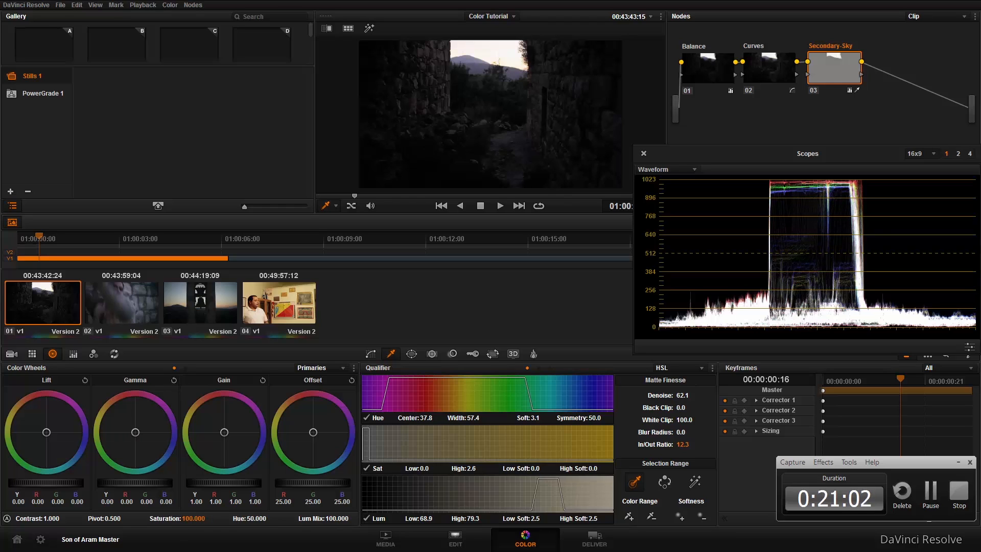
left_click_drag(223, 432, 193, 474)
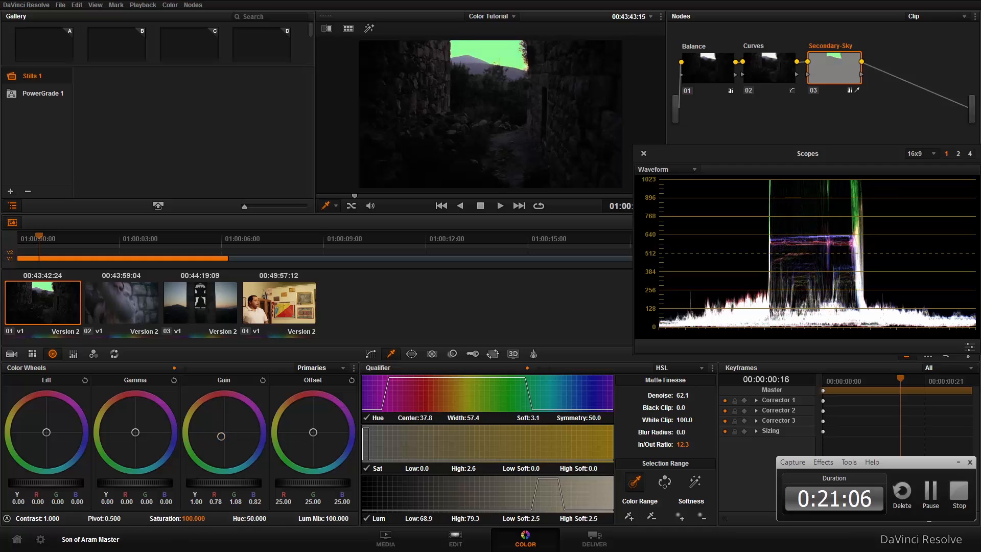
mouse_move(200, 519)
left_mouse_down()
mouse_move(148, 518)
mouse_move(200, 519)
left_mouse_up()
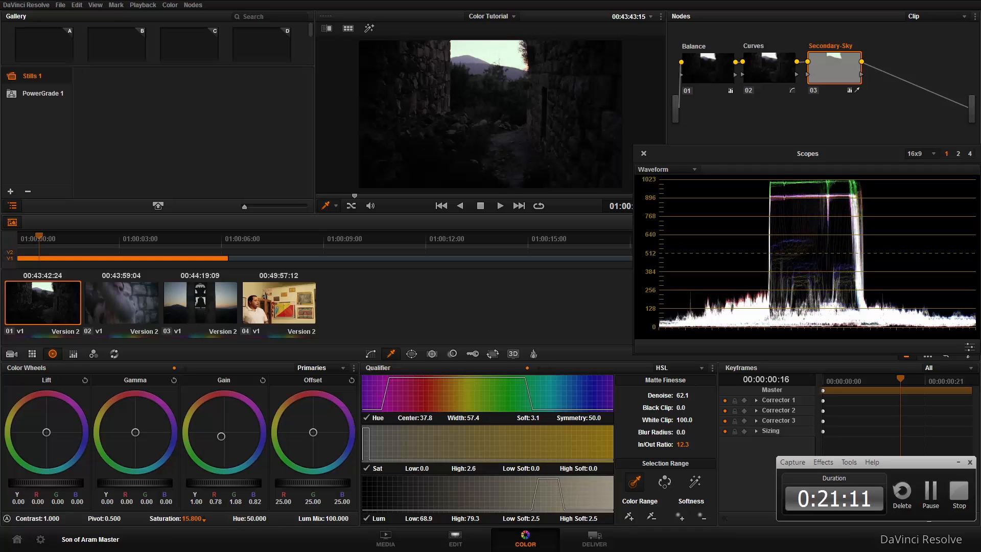
left_click(263, 379)
double_click(185, 520)
type("100")
key("Return")
double_click(190, 518)
type("50")
key("Return")
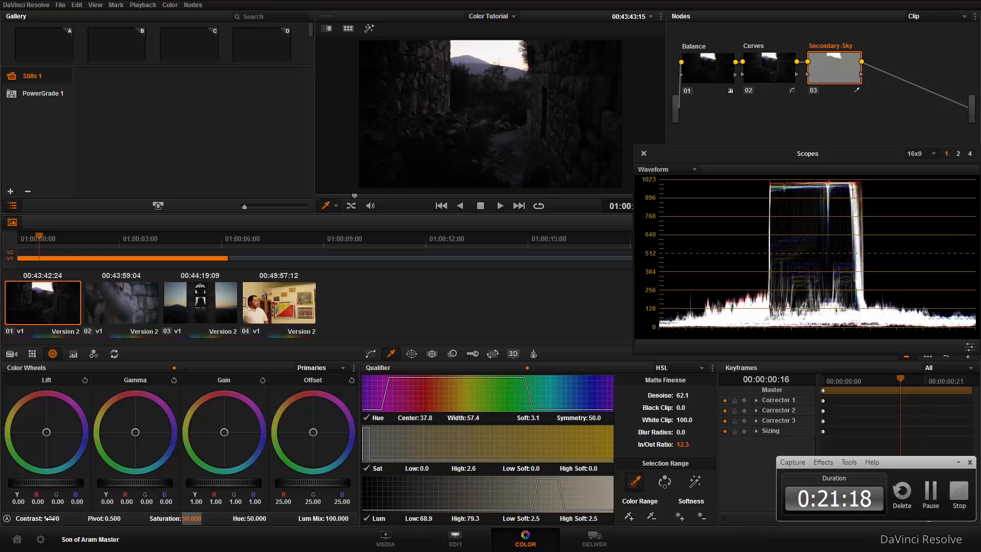
- Try Hue values of 100 and 46 on the sky, undo them, and restore Saturation to 50
left_click_drag(257, 518, 384, 518)
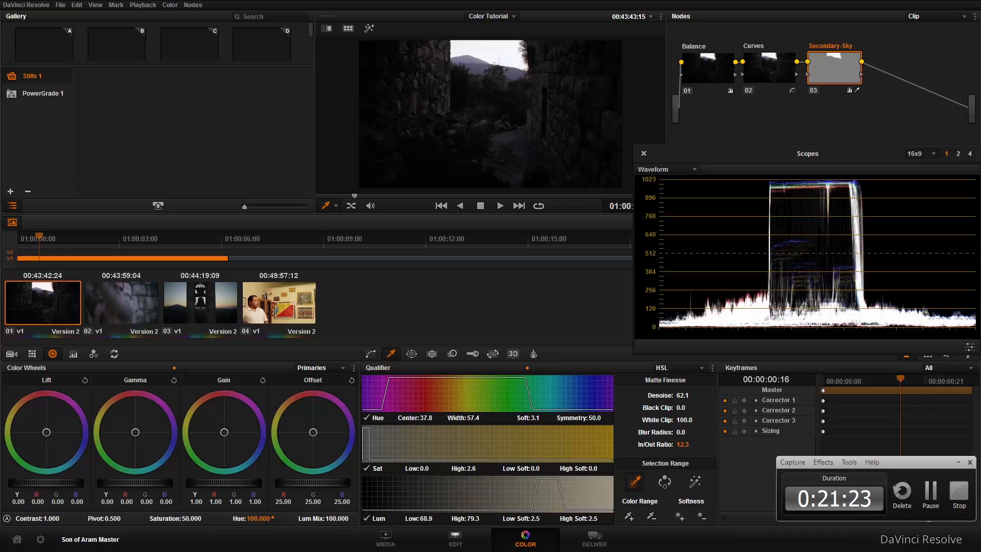
double_click(258, 518)
type("46")
key("Return")
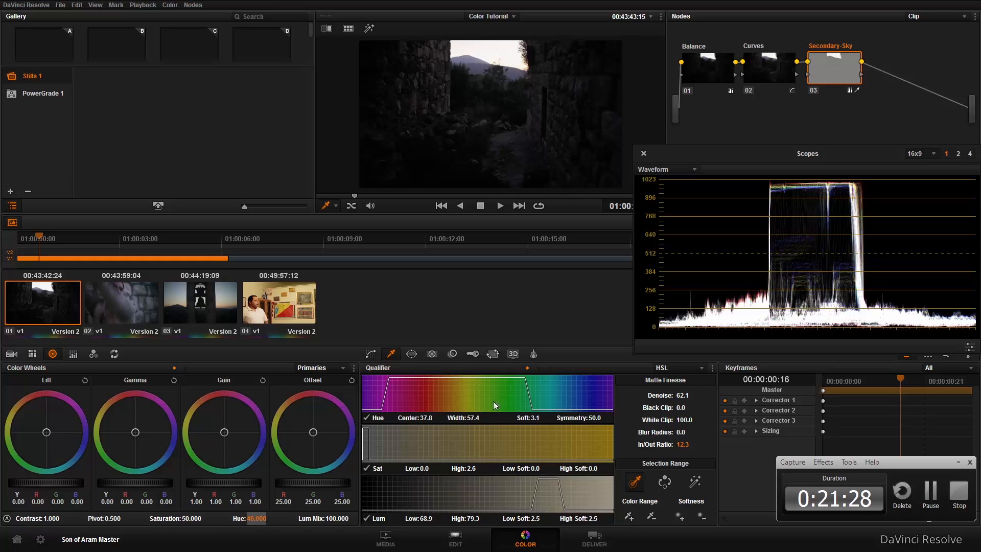
key("ctrl+z")
key("ctrl+z")
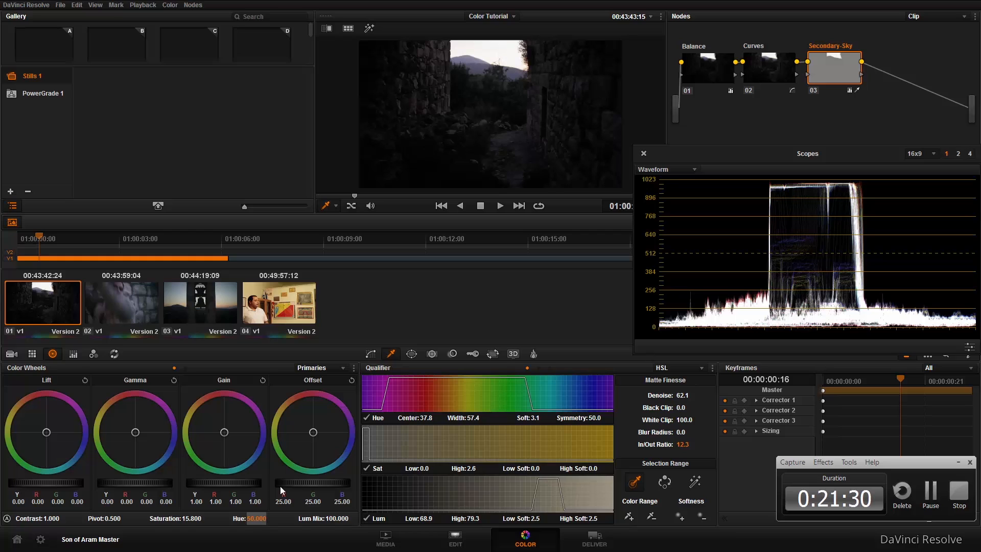
double_click(188, 517)
type("50")
key("Return")
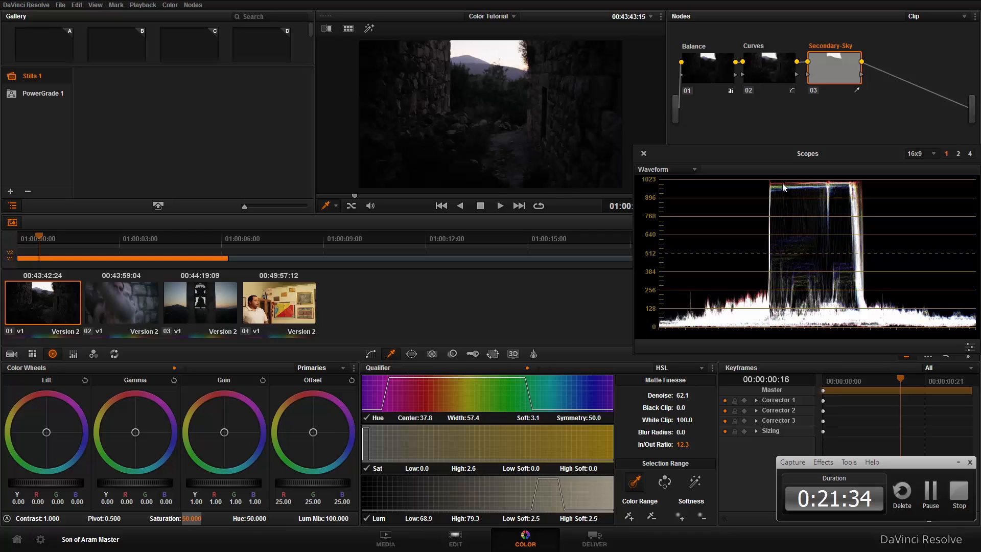
- Warm the sky by shifting its Gain to red 1.04, green 0.99 and blue 0.96
left_click_drag(759, 157, 663, 162)
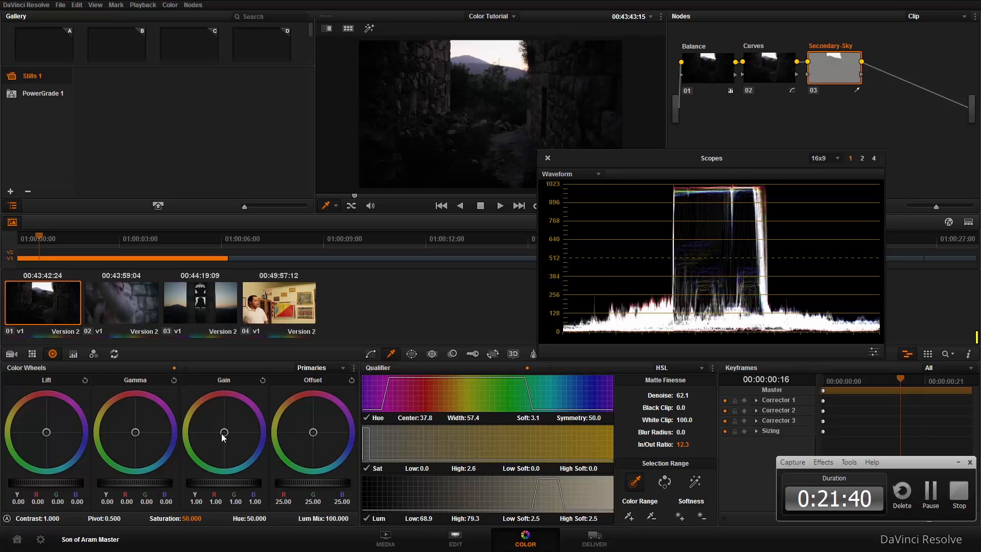
left_click_drag(223, 433, 221, 432)
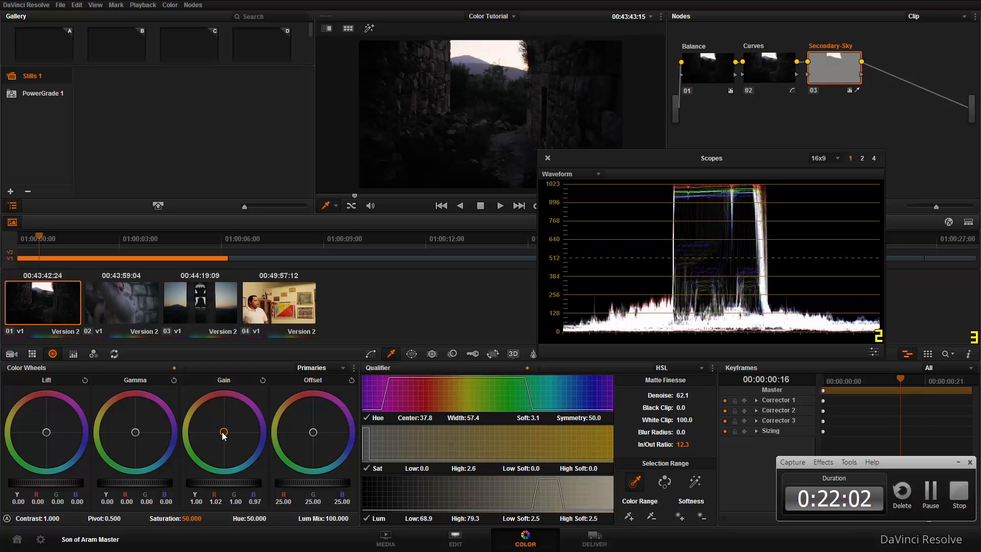
left_click_drag(224, 435, 223, 432)
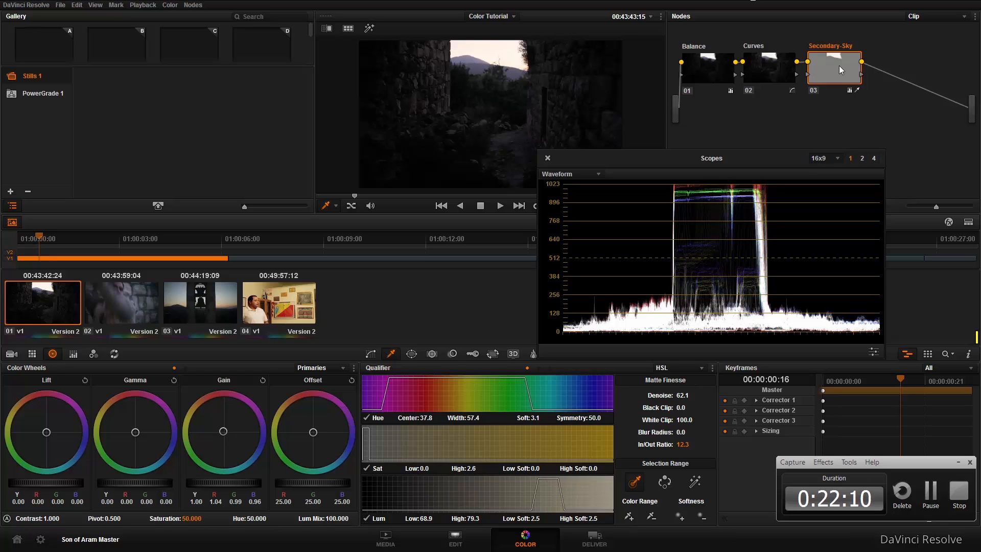
- Add a serial node after Secondary-Sky and enable a curve window on it
key("alt+s")
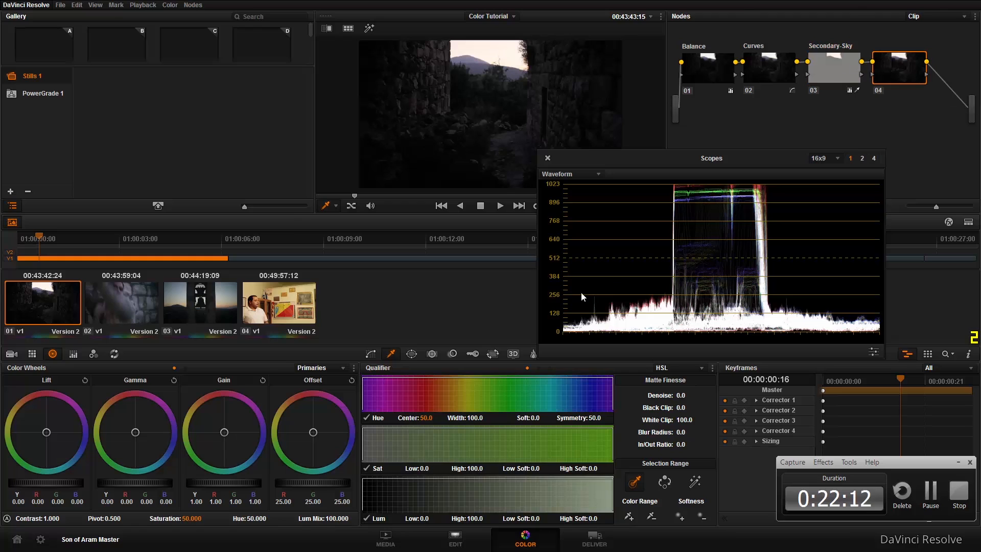
left_click(409, 355)
left_click_drag(628, 158, 763, 210)
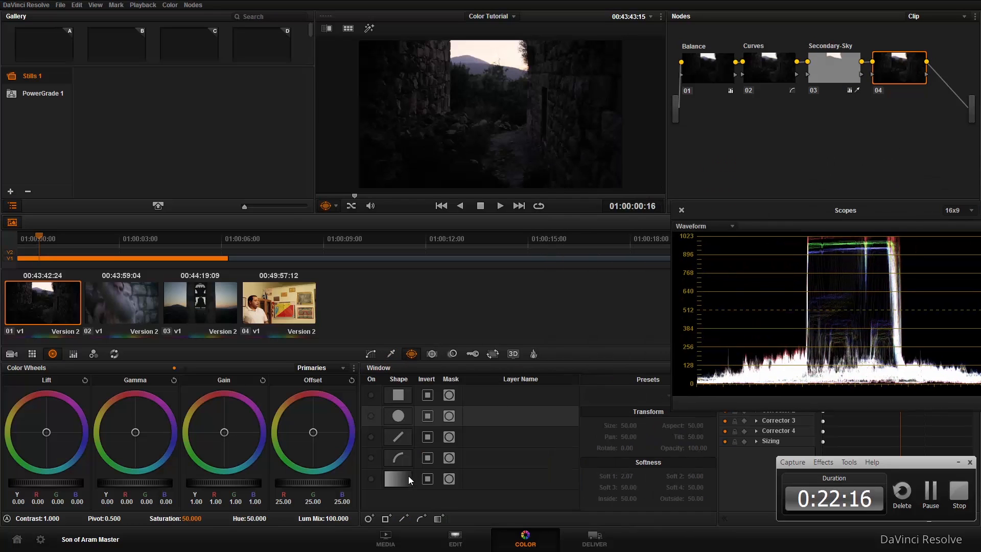
left_click(370, 458)
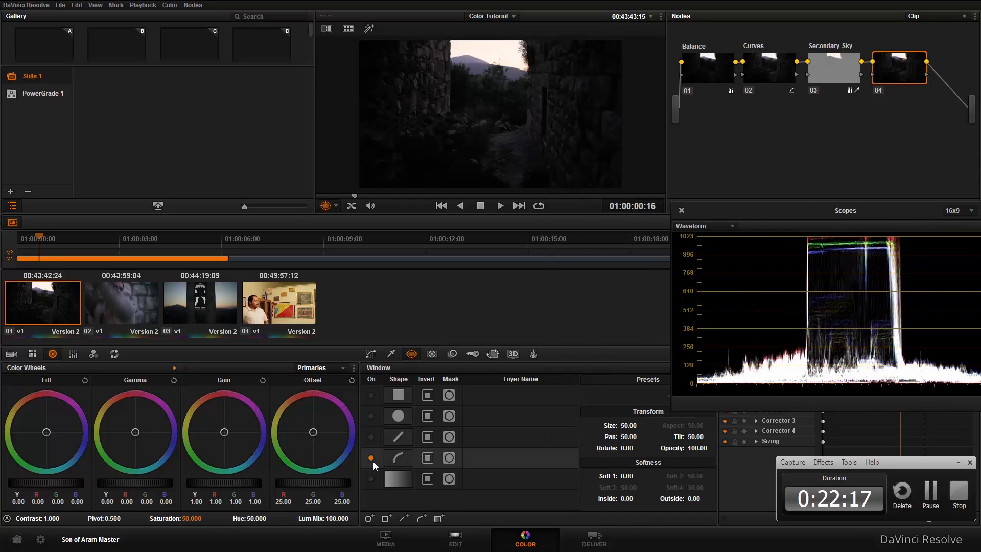
- Draw a closed arch-shaped curve window around the sky opening and path, with its two base corners moved outward
left_click(481, 38)
left_click_drag(432, 91, 424, 150)
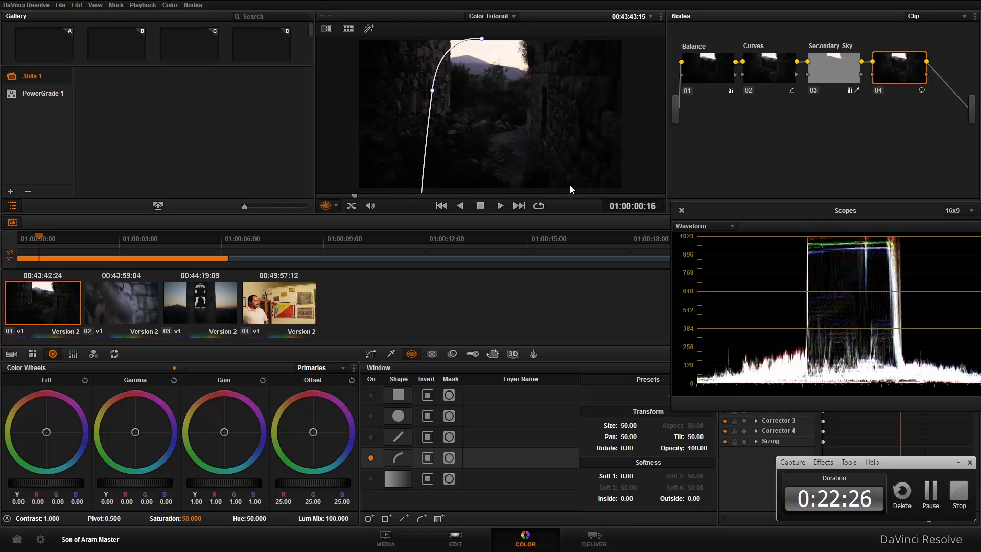
left_click(438, 195)
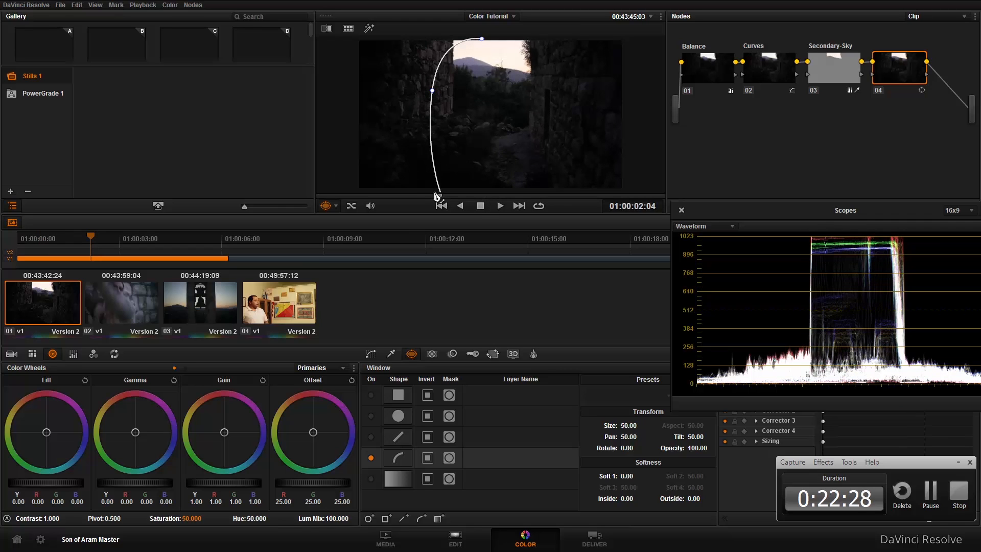
left_click(424, 187)
left_click(571, 191)
left_click_drag(534, 42, 493, 29)
left_click(484, 39)
left_click_drag(536, 43, 526, 39)
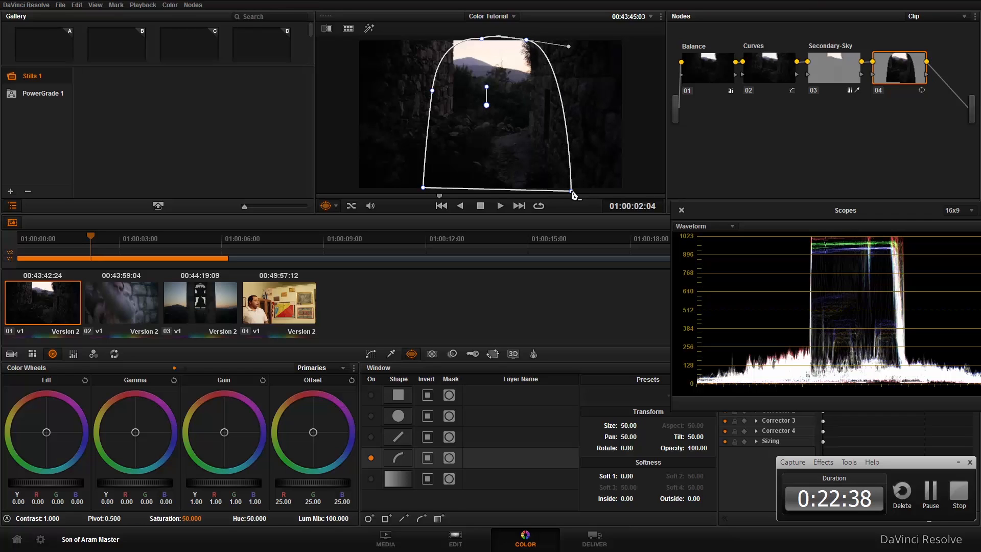
left_click_drag(572, 192, 583, 190)
left_click_drag(423, 189, 405, 192)
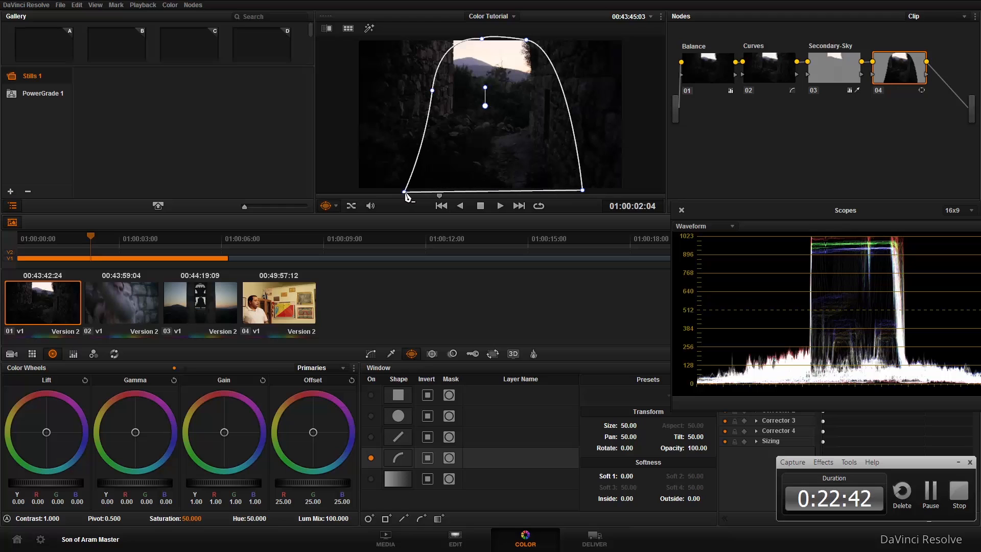
- Feather the curve window to a Soft 1 value of 29.98 with the matte highlighted, and label its node Dusk Glow
key("shift+h")
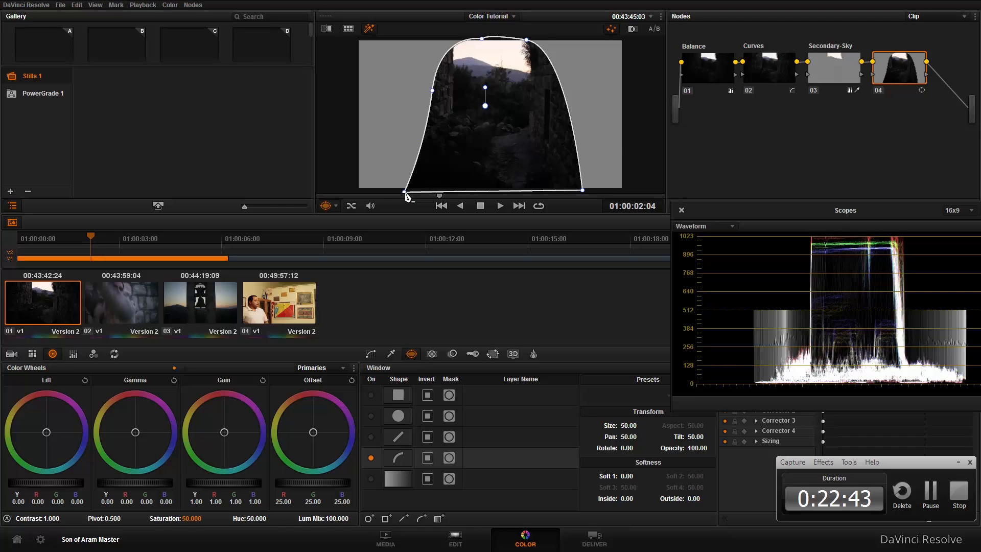
left_click_drag(629, 475, 700, 476)
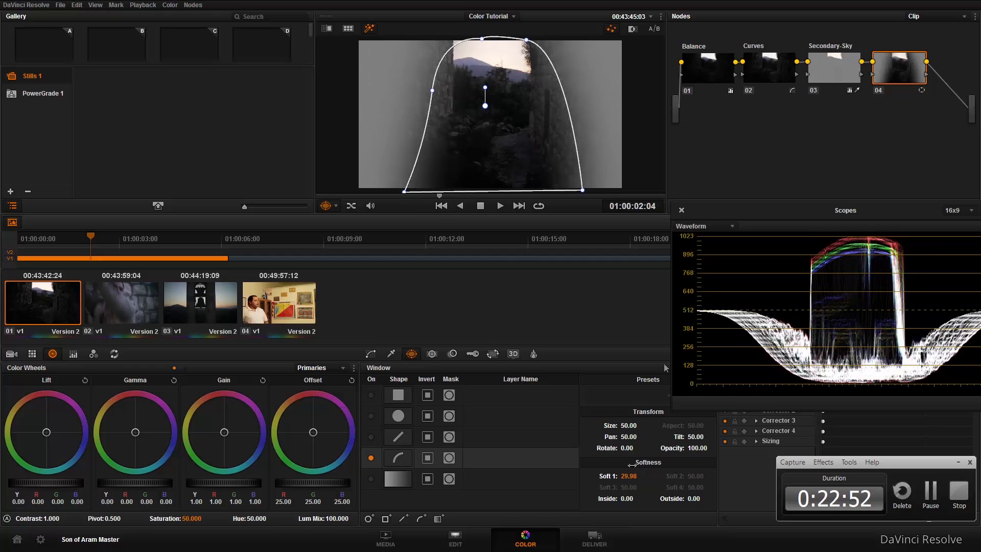
right_click(899, 72)
left_click(903, 80)
type("Dusk Glow")
key("Return")
- Try a Gain of red 1.15, green 1.00 and blue 0.57 on Dusk Glow, and a Saturation of 32.4 on Secondary-Sky
left_click(367, 357)
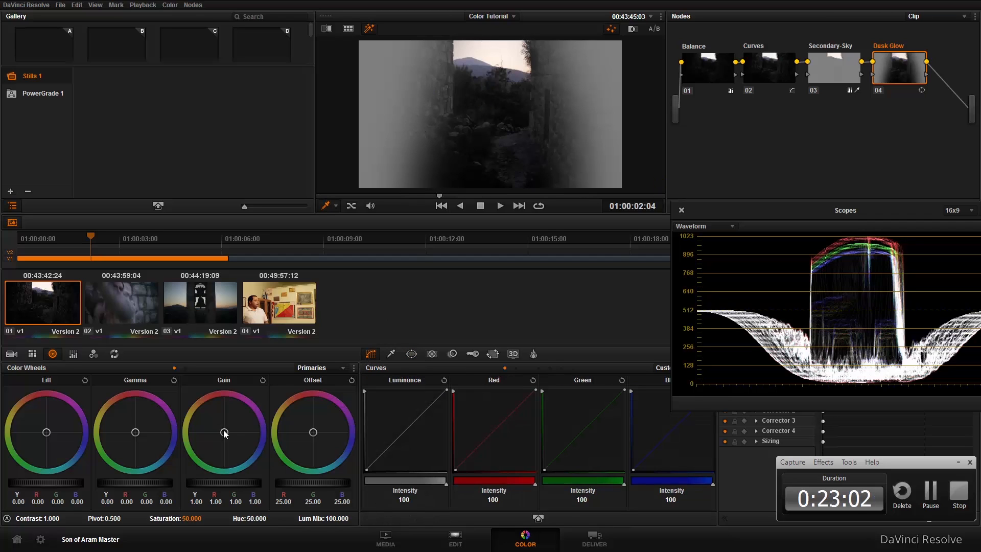
left_click_drag(225, 433, 151, 400)
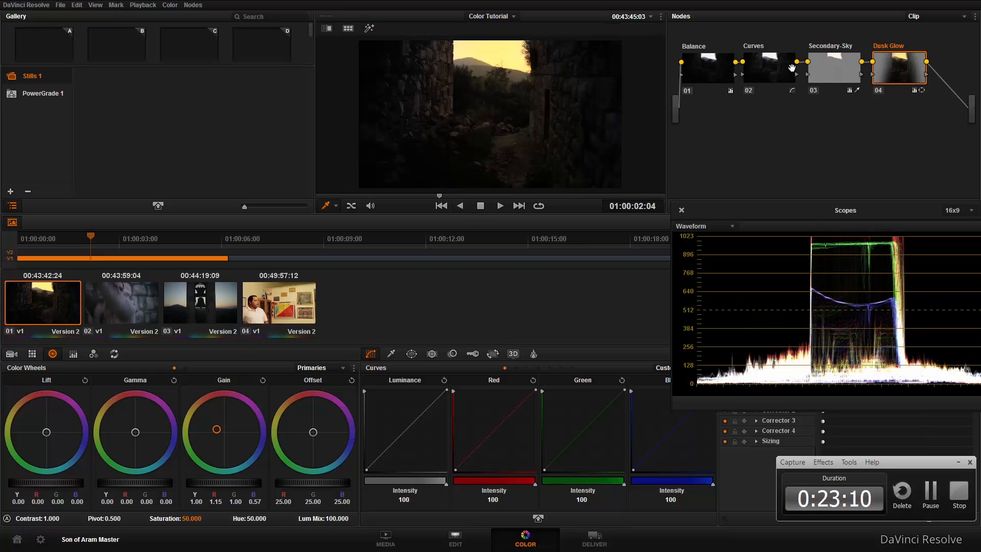
left_click(843, 67)
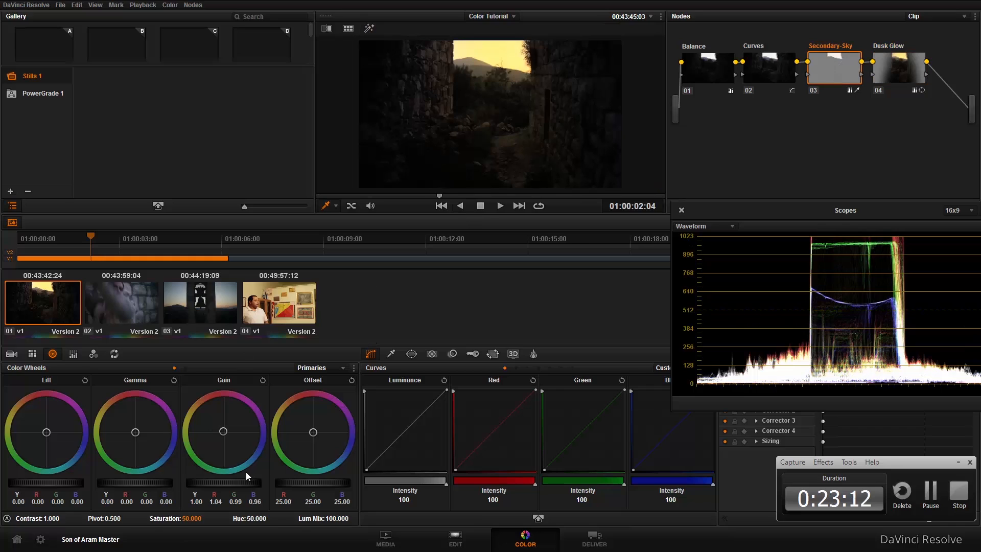
left_click_drag(191, 519, 165, 518)
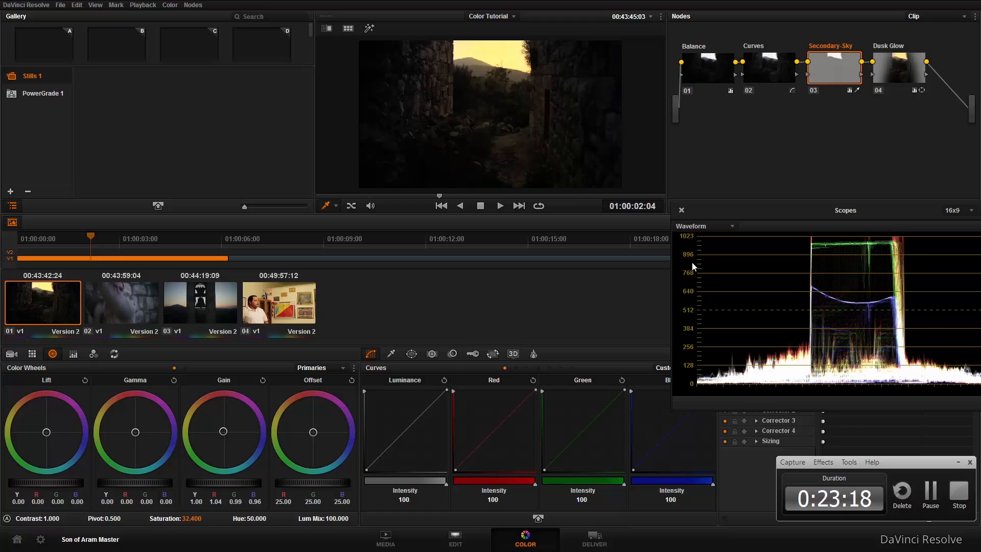
- Soften the warm tint on the Dusk Glow node by setting its Gain to red 1.04, green 1.00 and blue 0.89
left_click(909, 70)
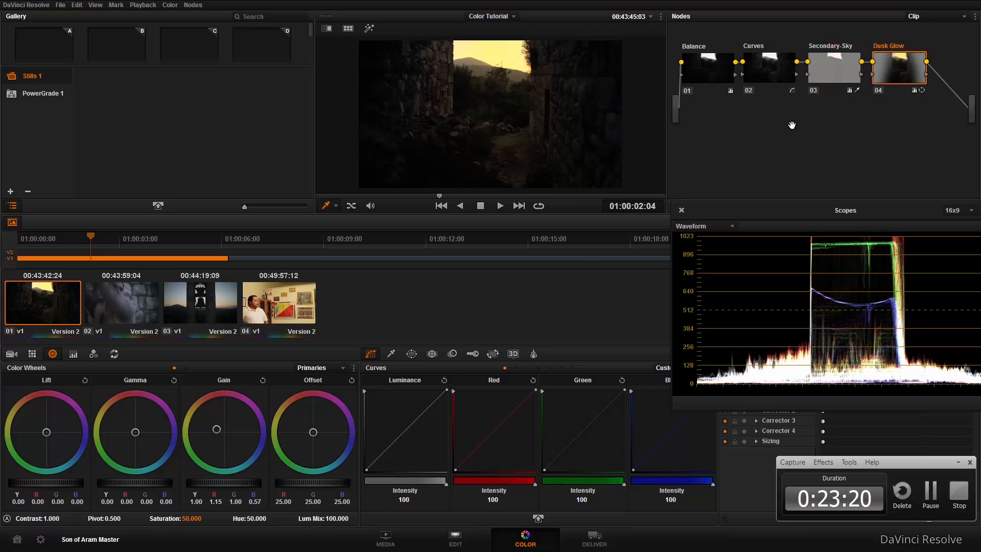
mouse_move(217, 433)
left_mouse_down()
mouse_move(260, 460)
mouse_move(270, 454)
mouse_move(263, 452)
left_mouse_up()
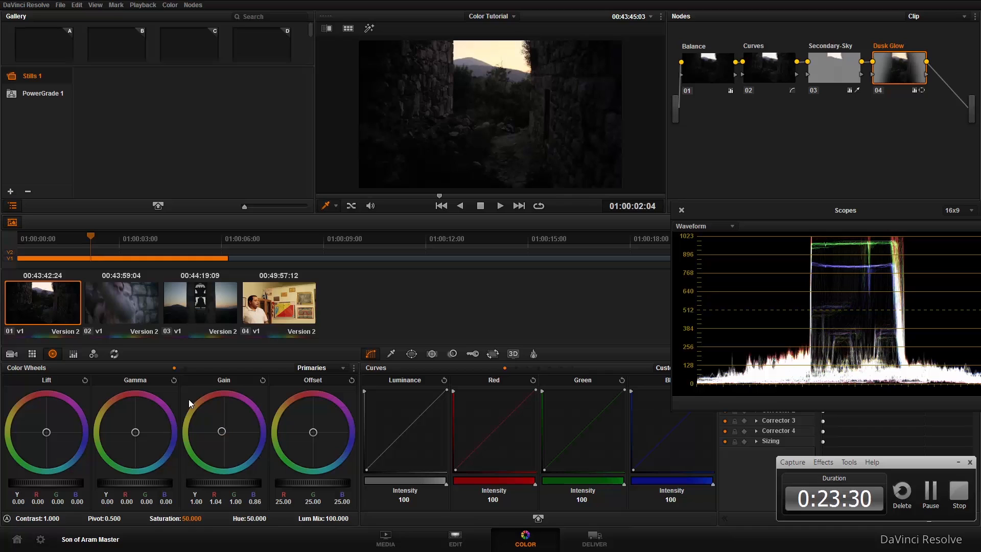
left_click_drag(221, 434, 222, 434)
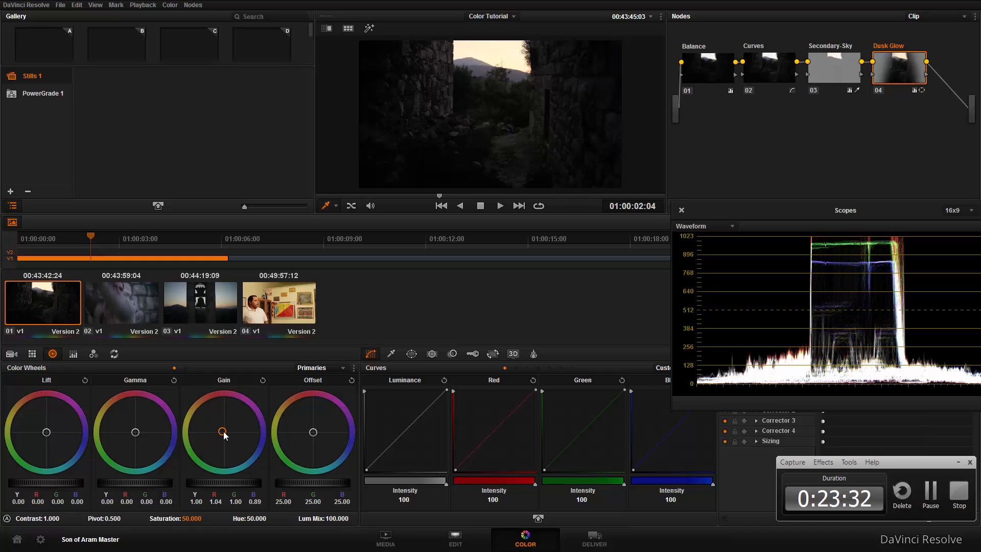
- Reset the Gain of Secondary-Sky, and set the Gain of Dusk Glow to red 1.06, green 1.00 and blue 0.83
left_click(836, 79)
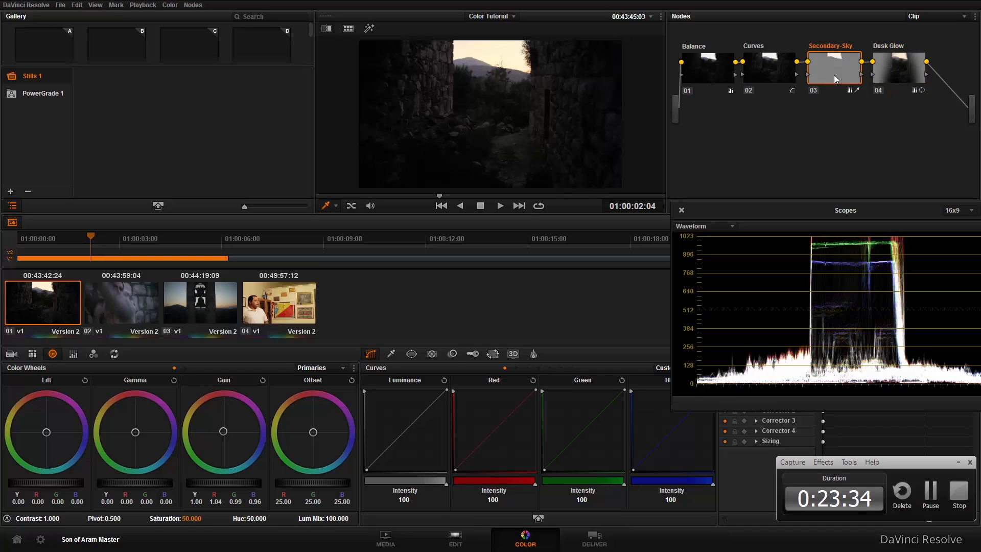
left_click(263, 381)
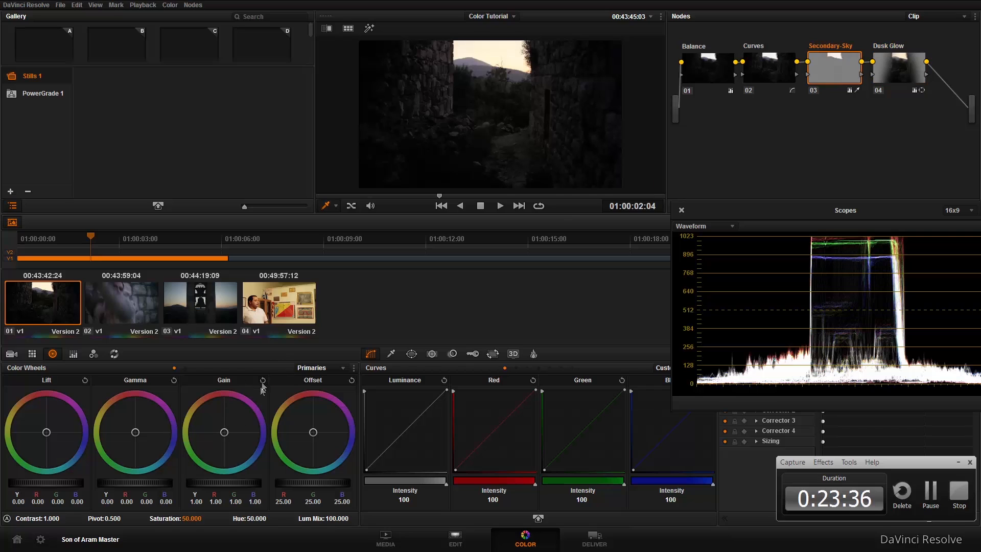
left_click_drag(204, 520, 204, 520)
left_click(899, 74)
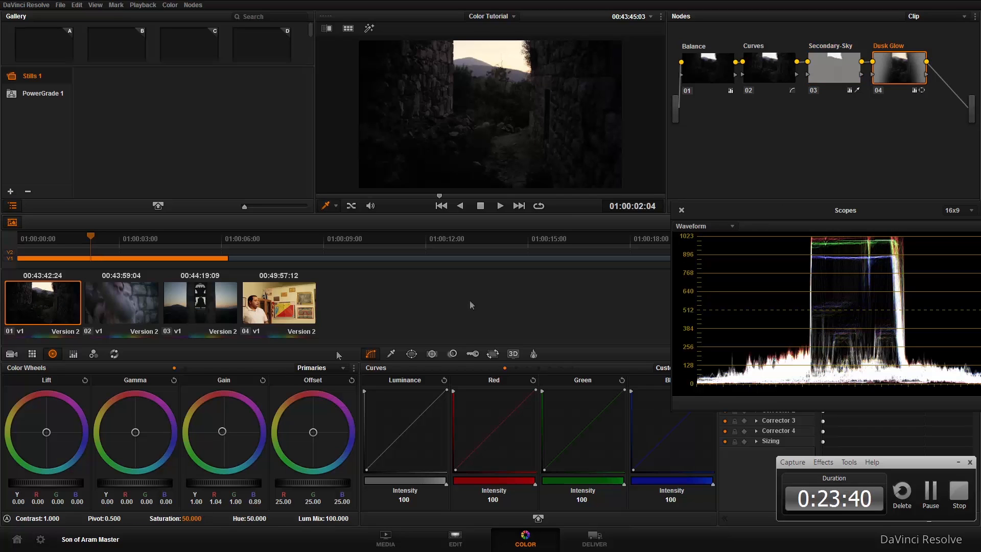
left_click_drag(223, 432, 212, 426)
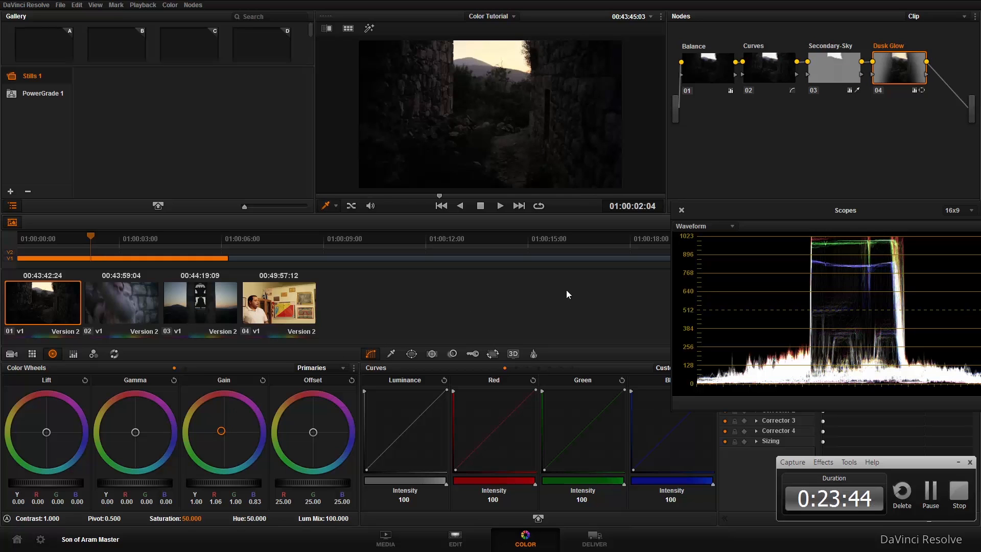
- Compare the passage image with the Dusk Glow node switched off and on, including in the enlarged viewer
key("ctrl+d")
key("ctrl+d")
key("alt+f")
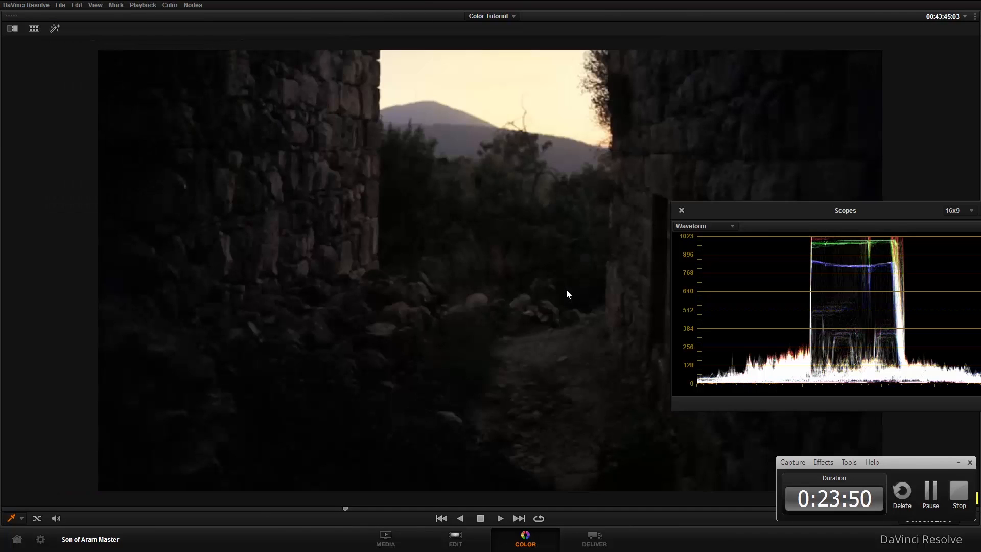
key("ctrl+d")
key("ctrl+d")
key("ctrl+d")
key("ctrl+d")
key("alt+f")
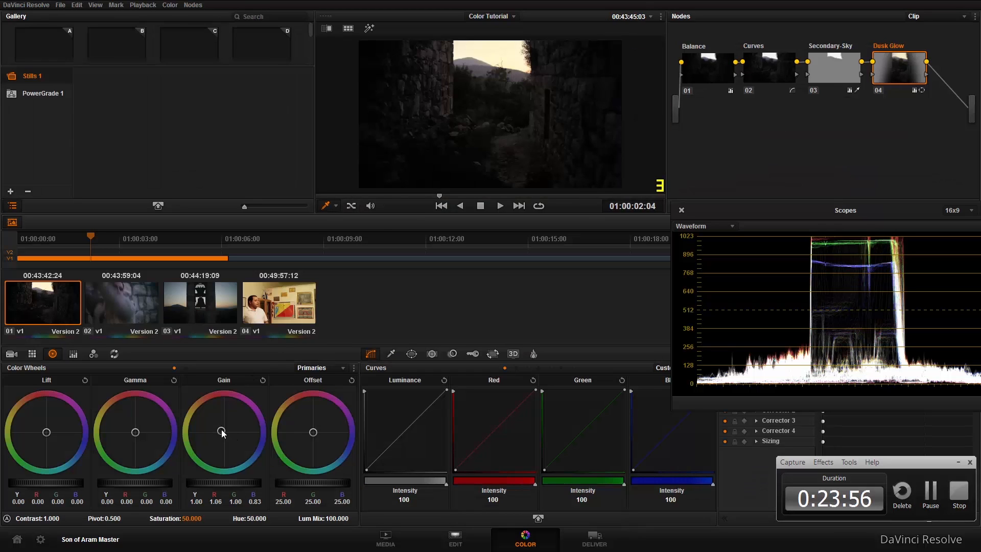
- Set the Dusk Glow Gain to red 1.05, green 1.00 and blue 0.86, and add an outside node after it
left_click_drag(223, 434, 227, 435)
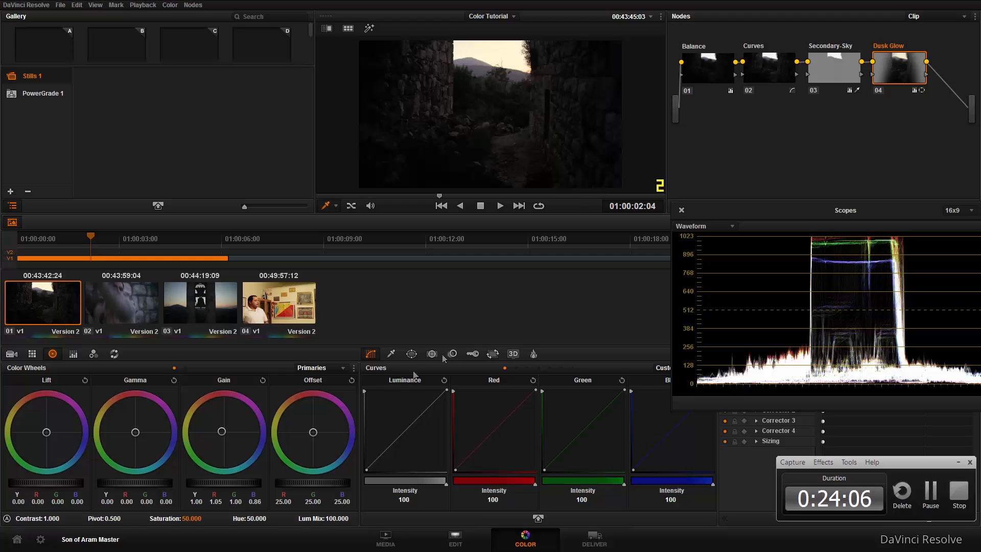
right_click(915, 69)
left_click(938, 81)
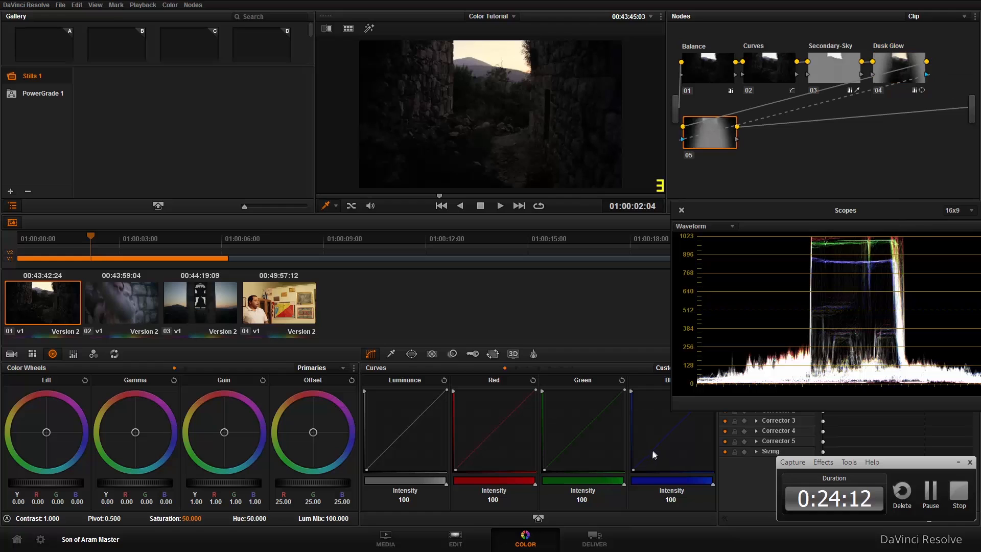
- Try a low control point on the outside node's blue curve while checking the enlarged image, and reset the curve
left_click_drag(653, 450, 653, 449)
key("shift+f")
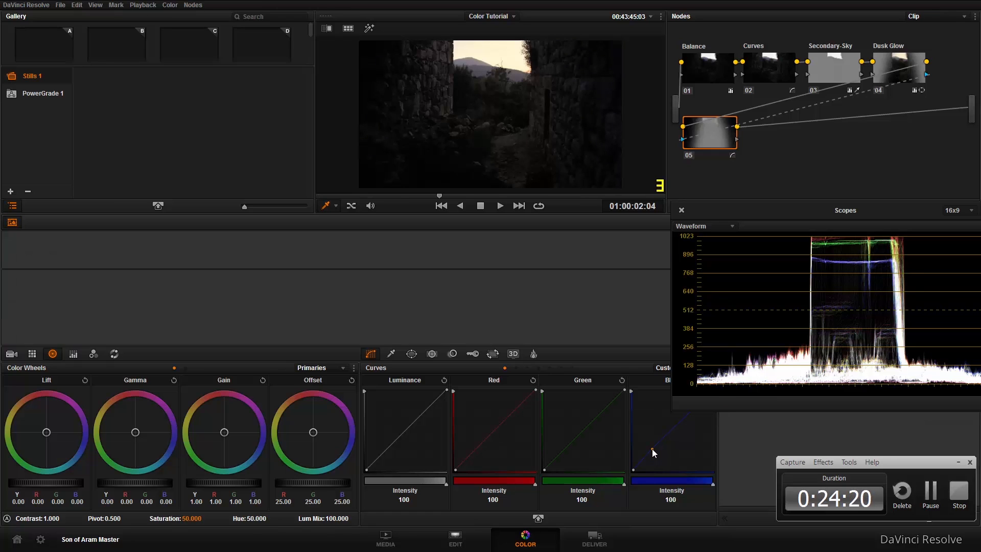
left_click_drag(764, 215, 949, 366)
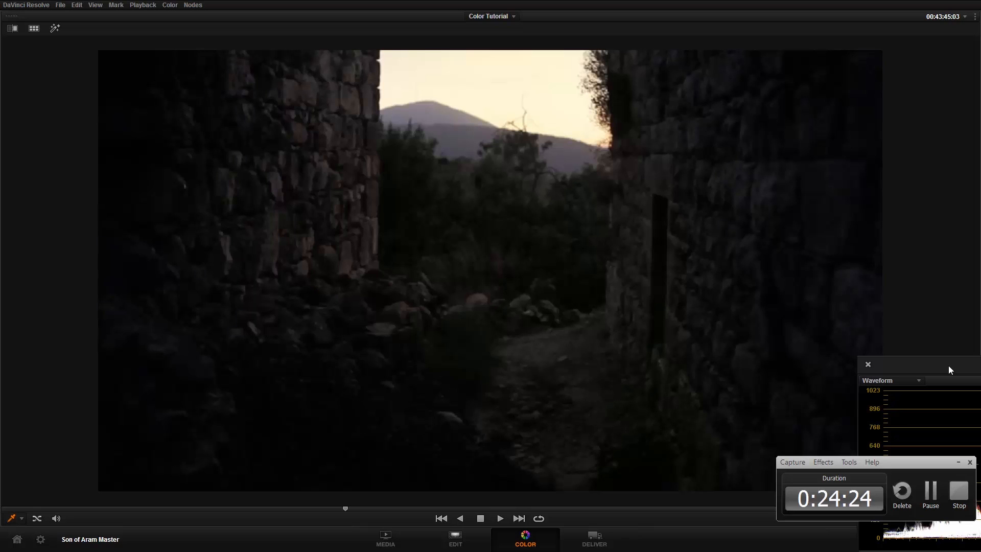
key("shift+f")
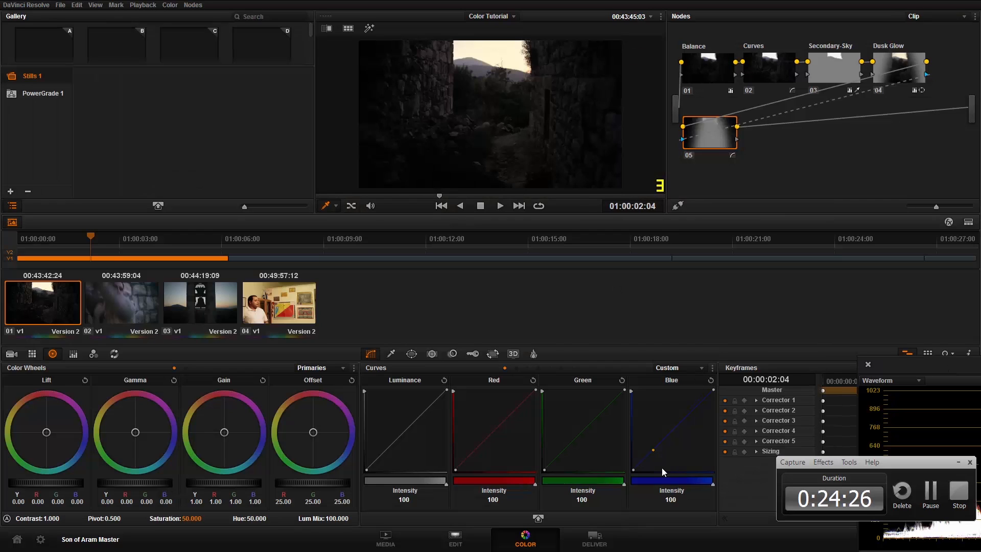
left_click(710, 382)
- Place a control point in the shadow range of the outside node's blue curve
left_click(648, 457)
left_click(678, 206)
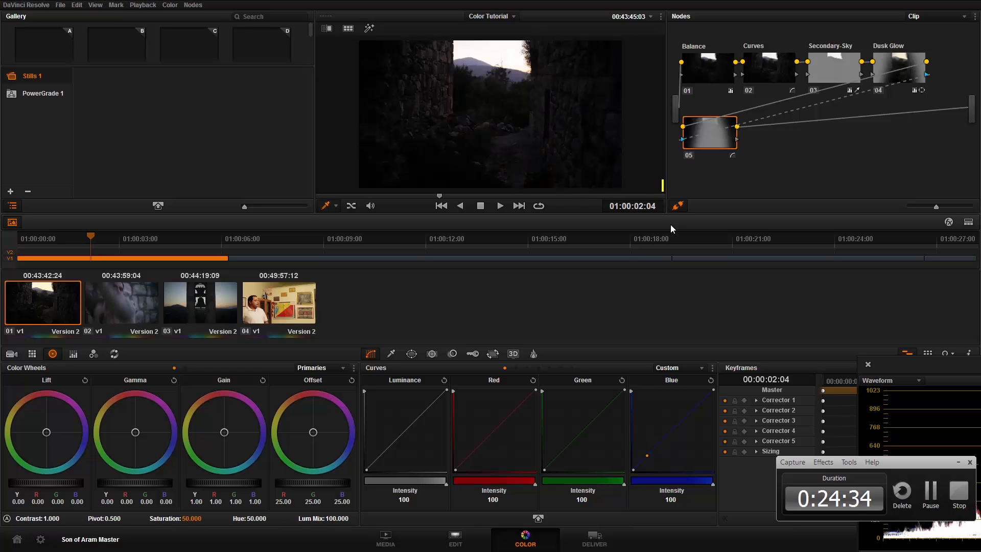
left_click(678, 206)
- Shift the Gain color balance of the Dusk Glow node slightly back toward neutral
left_click(901, 63)
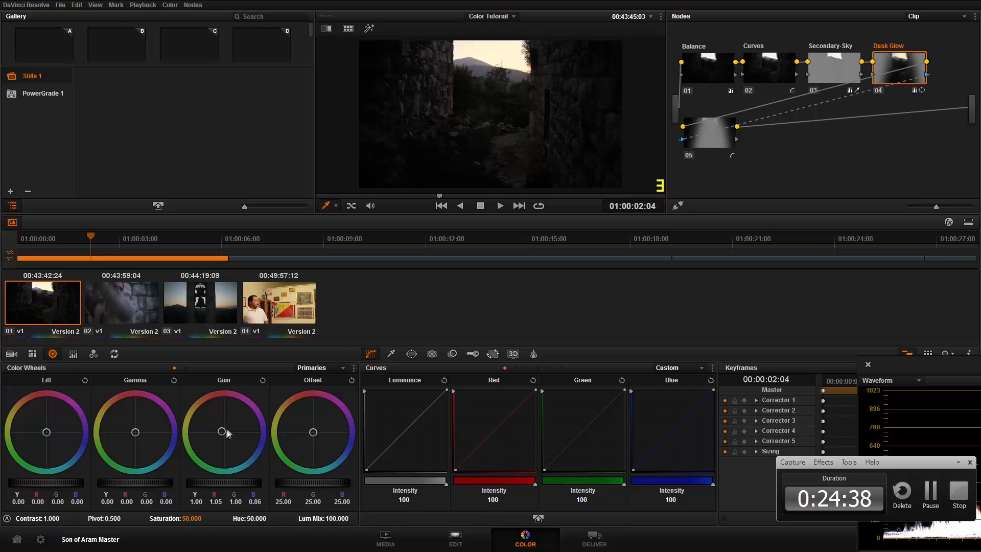
left_click_drag(222, 432, 229, 437)
left_click_drag(229, 436, 232, 435)
- Switch to the second clip and label its fourth node Secondary
left_click(132, 319)
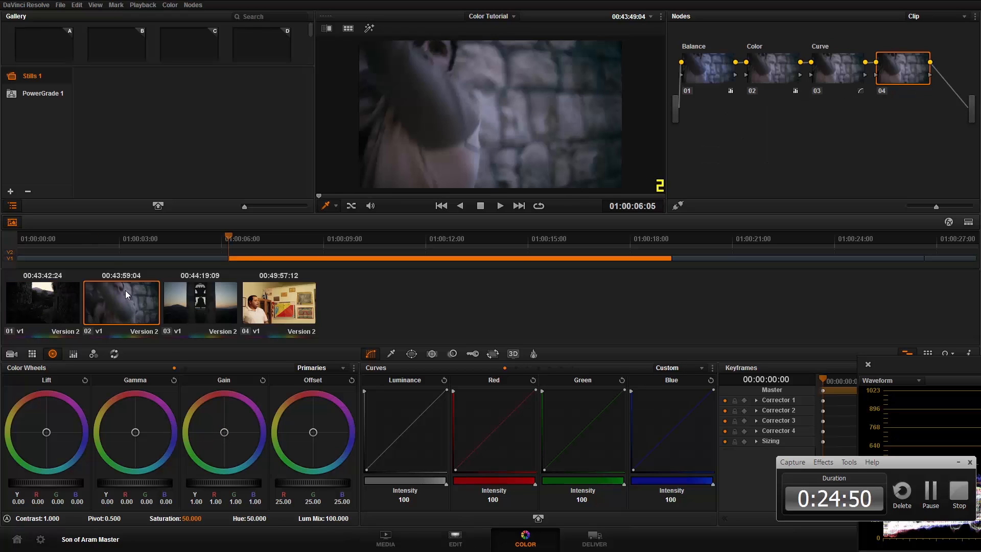
right_click(900, 62)
left_click(904, 68)
type("Secc")
key("BackSpace")
key("Return")
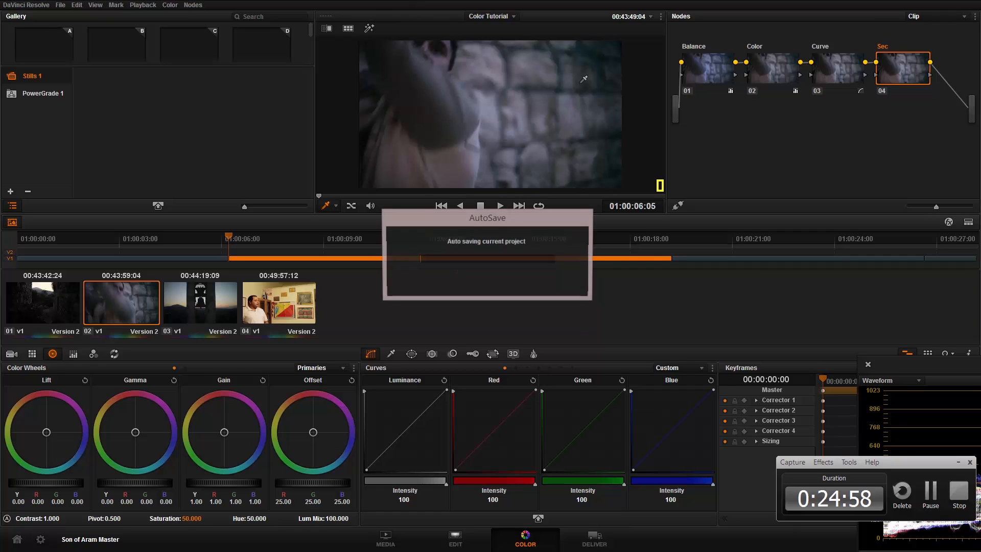
double_click(884, 47)
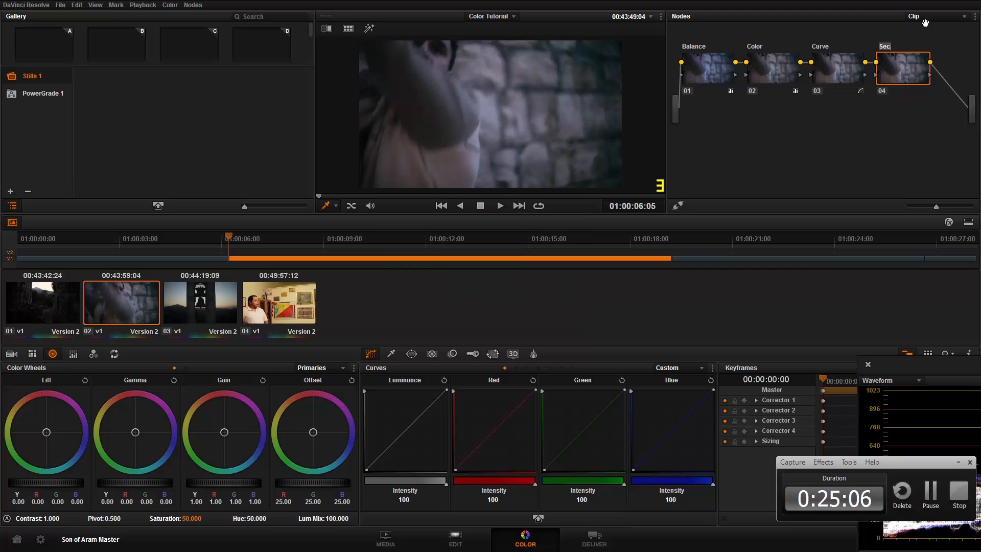
type("ondary")
key("Return")
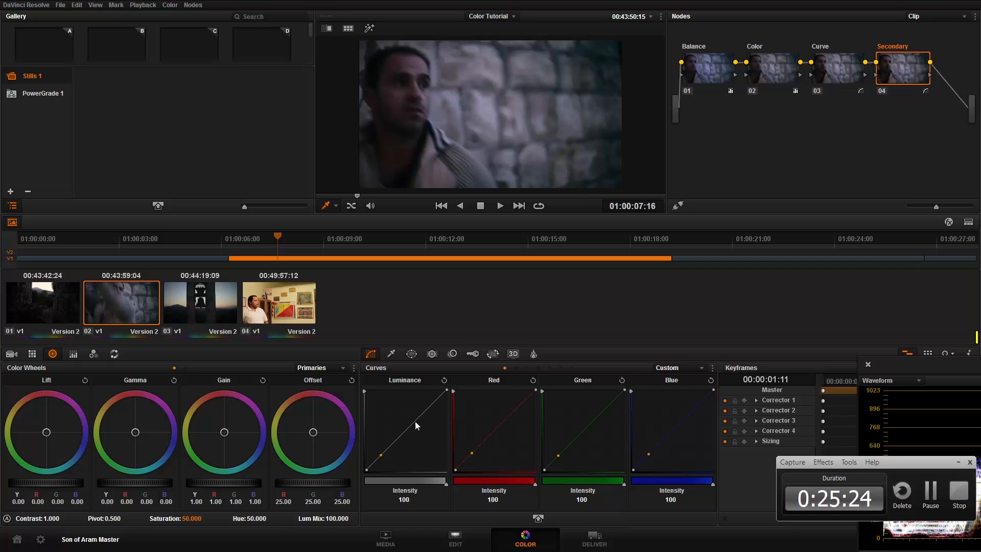
- Try keying the man's face on the Secondary node by sampling his skin with the HSL qualifier
left_click(391, 354)
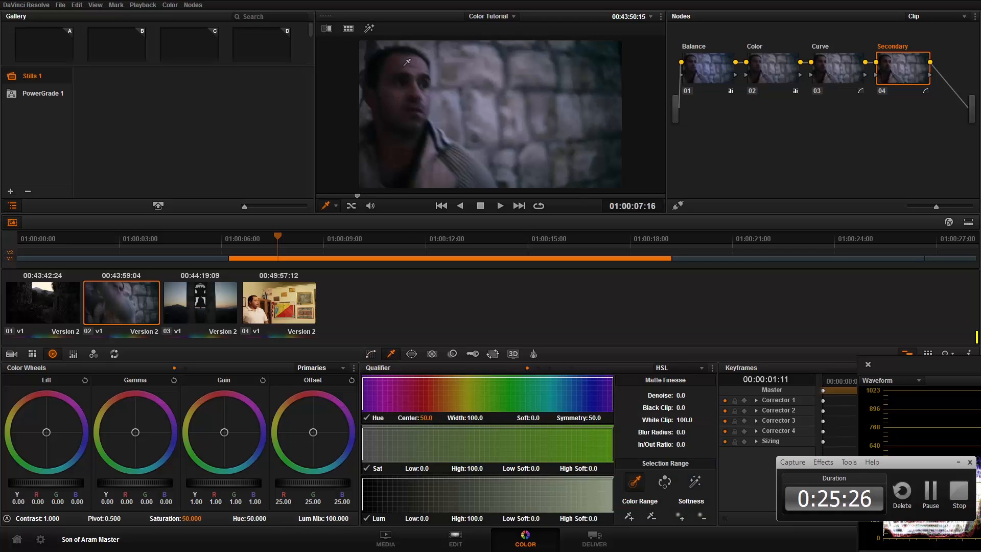
left_click_drag(407, 62, 396, 88)
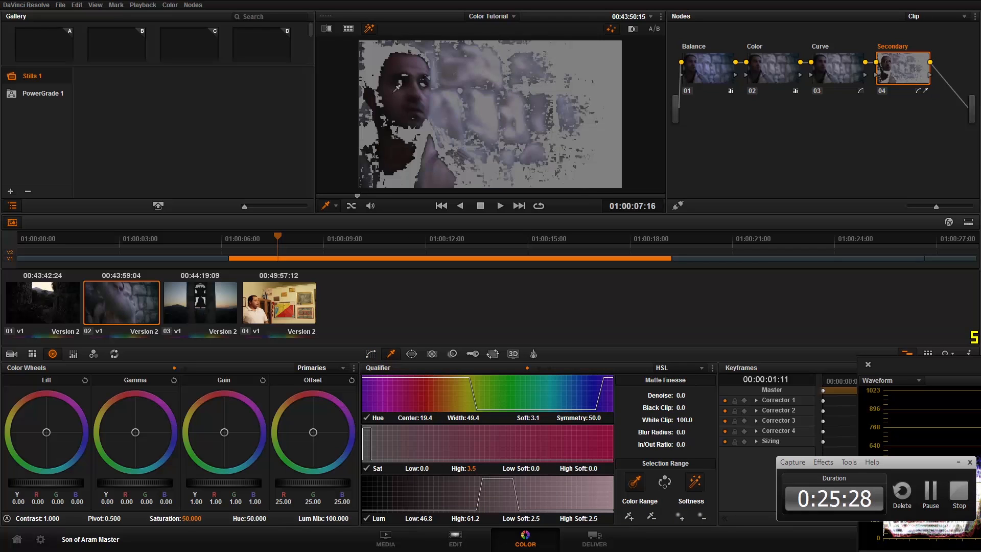
mouse_move(408, 61)
left_mouse_down()
mouse_move(395, 111)
mouse_move(431, 93)
left_mouse_up()
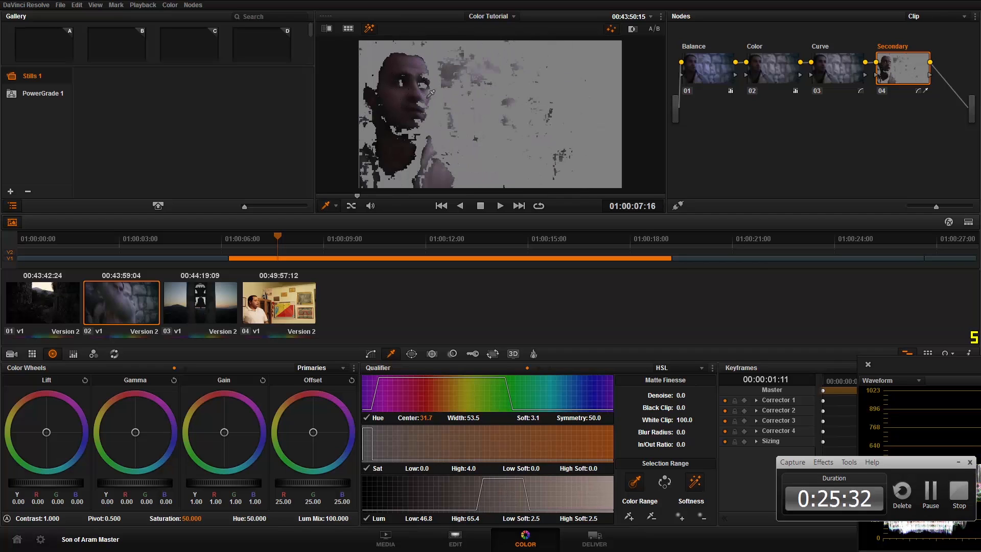
- Try keying the man's face in the qualifier's RGB mode by sampling across his forehead and cheek
left_click(674, 390)
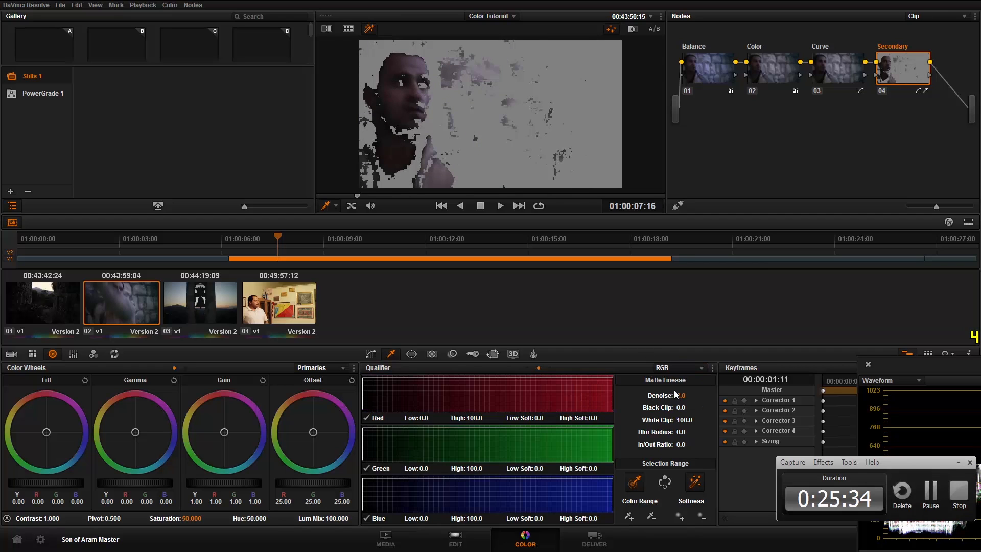
left_click(414, 61)
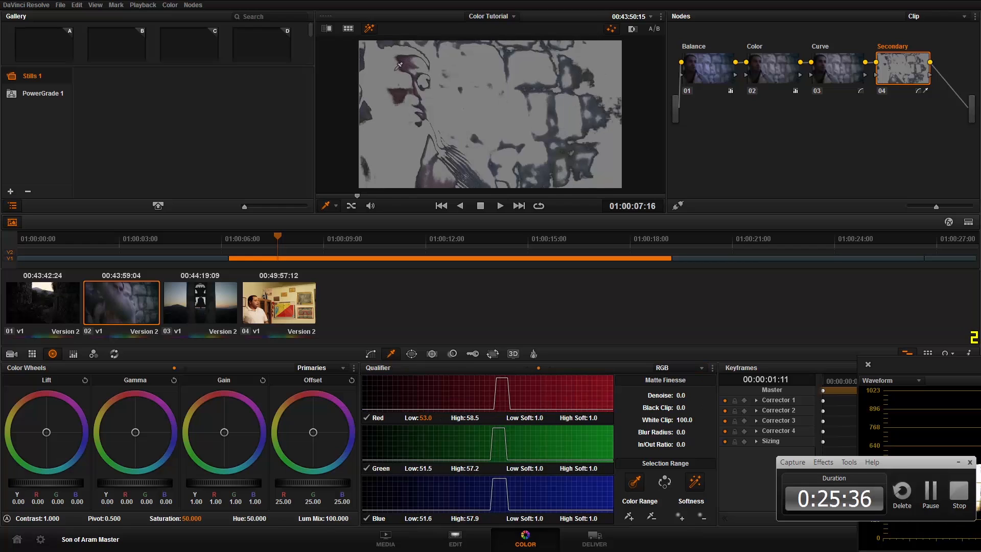
mouse_move(391, 99)
left_mouse_down()
mouse_move(420, 112)
mouse_move(429, 90)
left_mouse_up()
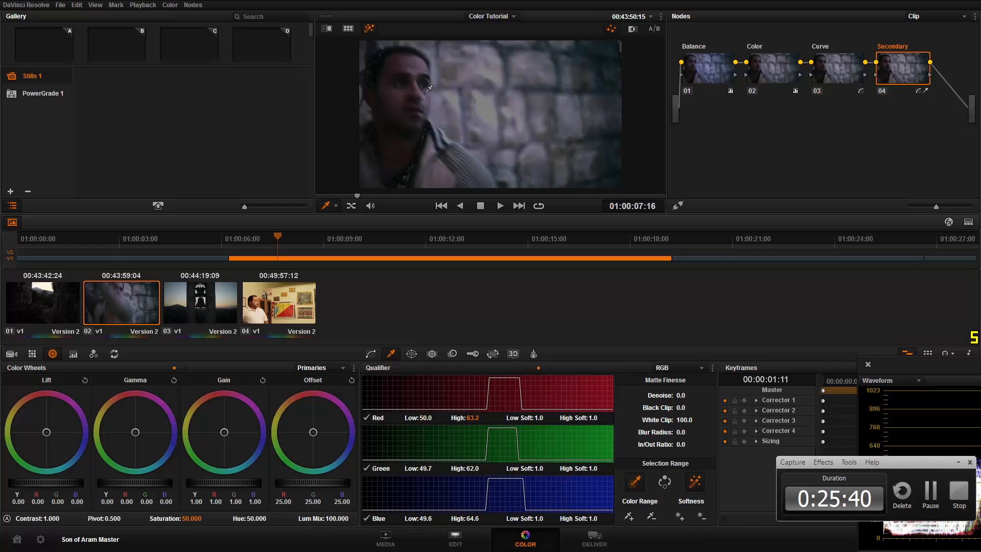
- Set the qualifier to LUM mode and sample the man's cheek for a luminance range of 49.7 to 59.9
left_click(686, 370)
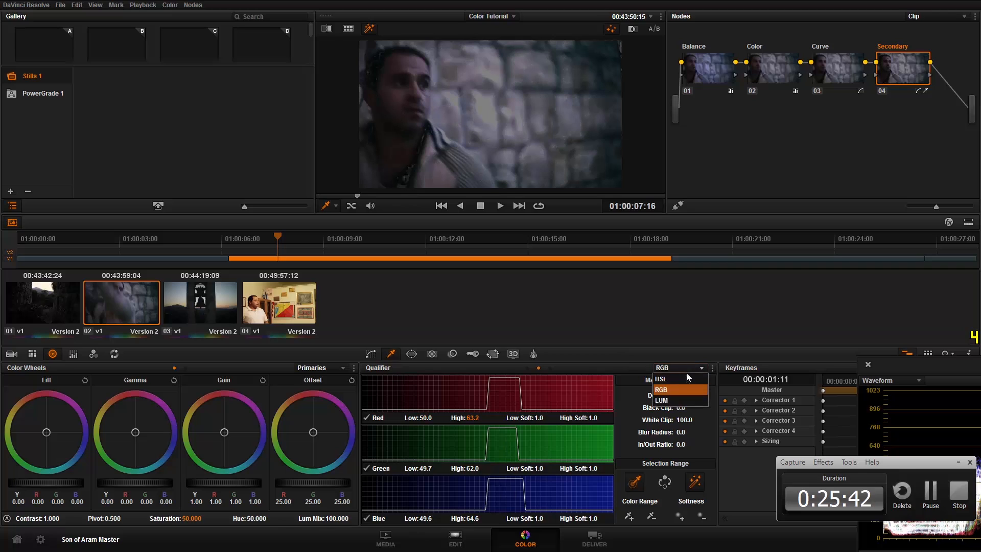
left_click(682, 396)
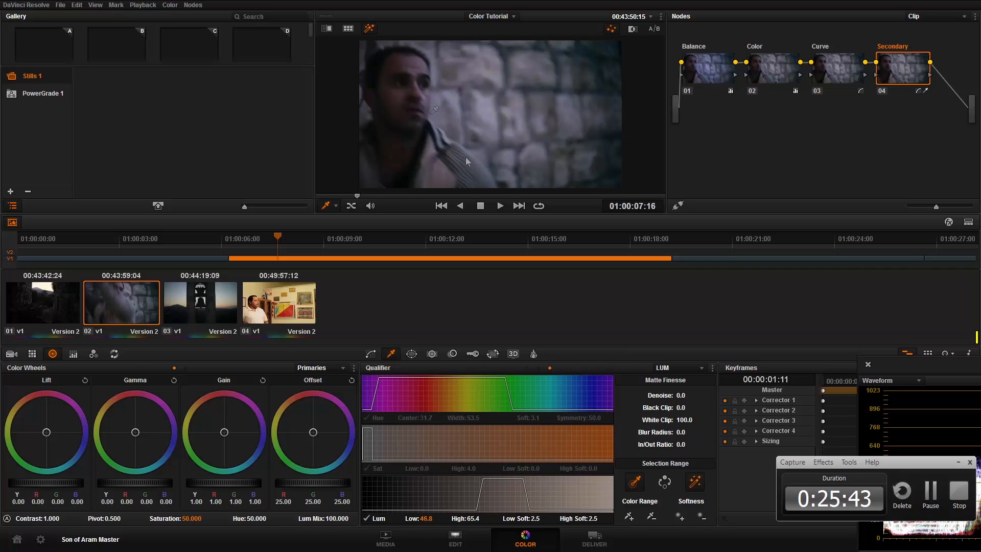
left_click(404, 94)
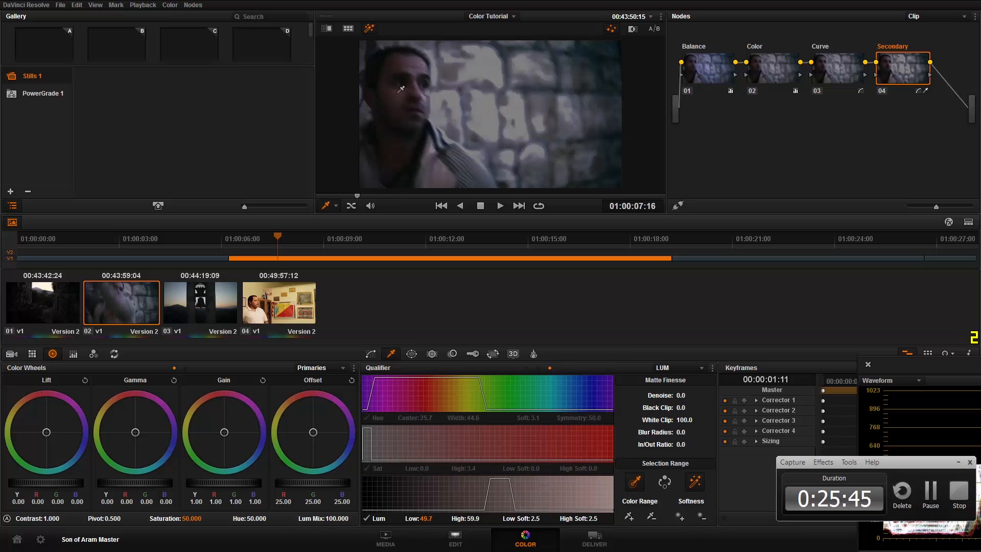
- Try keying the man's face in LUM mode by resampling his forehead and shifting the gain color balance
left_click(405, 64)
left_click(403, 66)
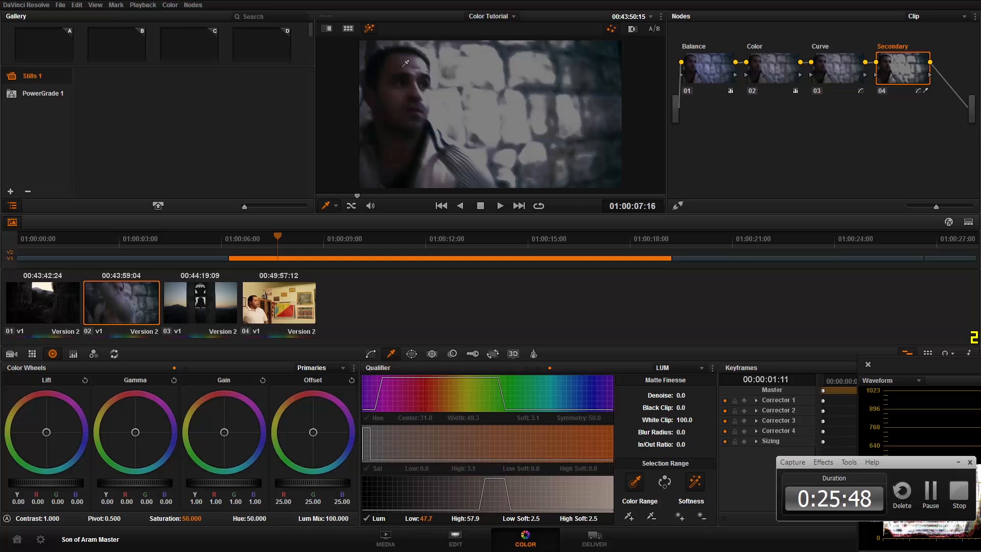
left_click(403, 66)
left_click(415, 66)
left_click(404, 65)
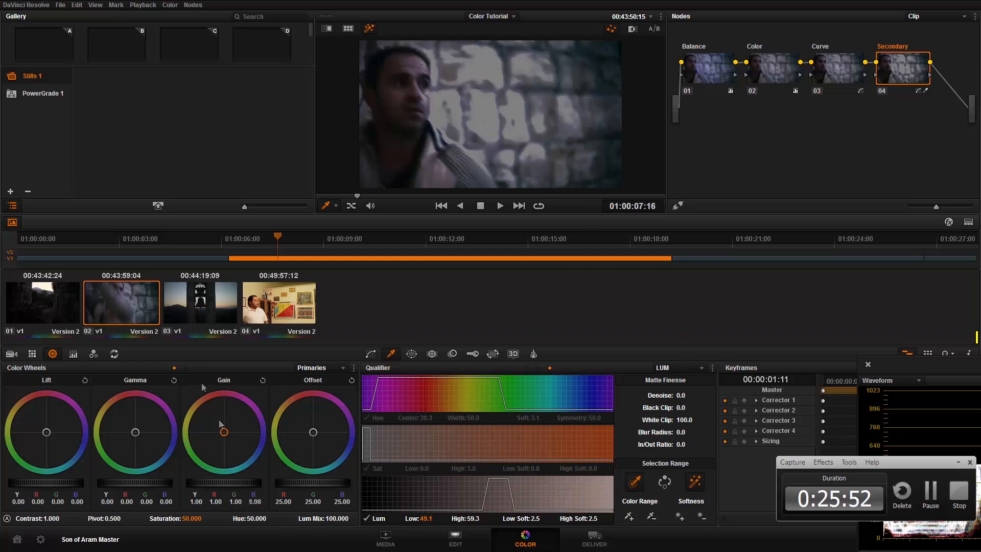
left_click_drag(221, 424, 271, 470)
key("ctrl+z")
- Return the qualifier to HSL mode and reset its key on the Secondary node
left_click(670, 368)
left_click(667, 381)
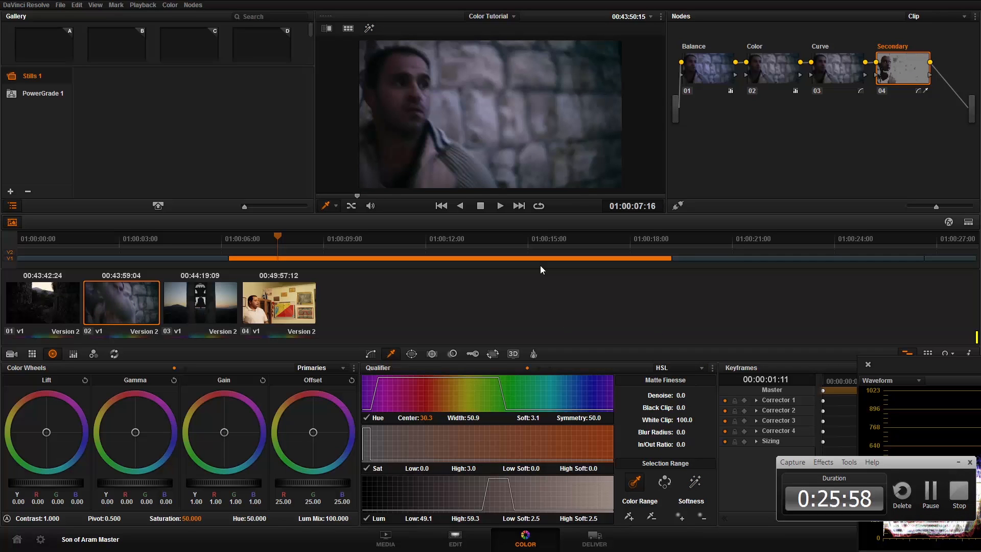
left_click(713, 369)
left_click(714, 382)
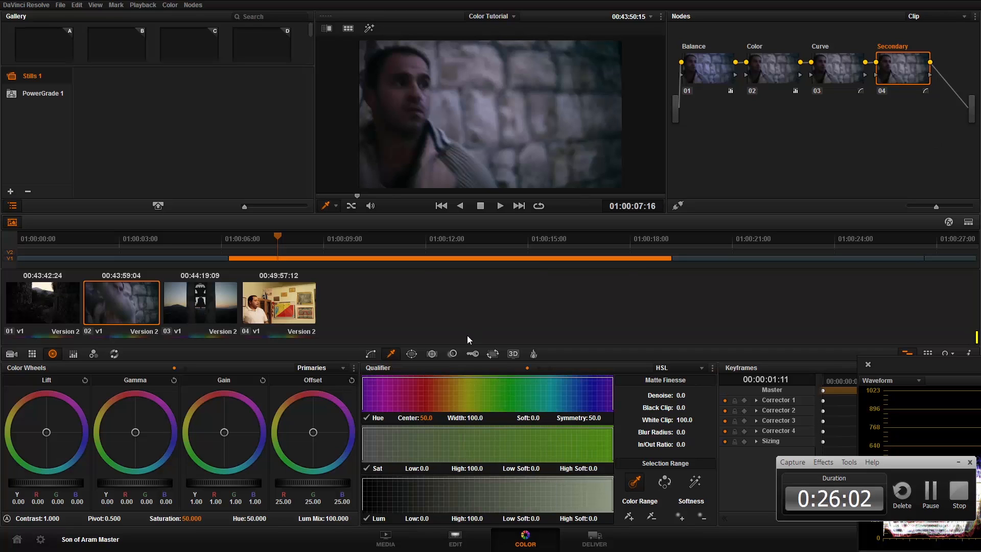
- Add a circular window over the man's face on the Secondary node and stretch it to about size 59, aspect 32.5
left_click(411, 353)
left_click(371, 417)
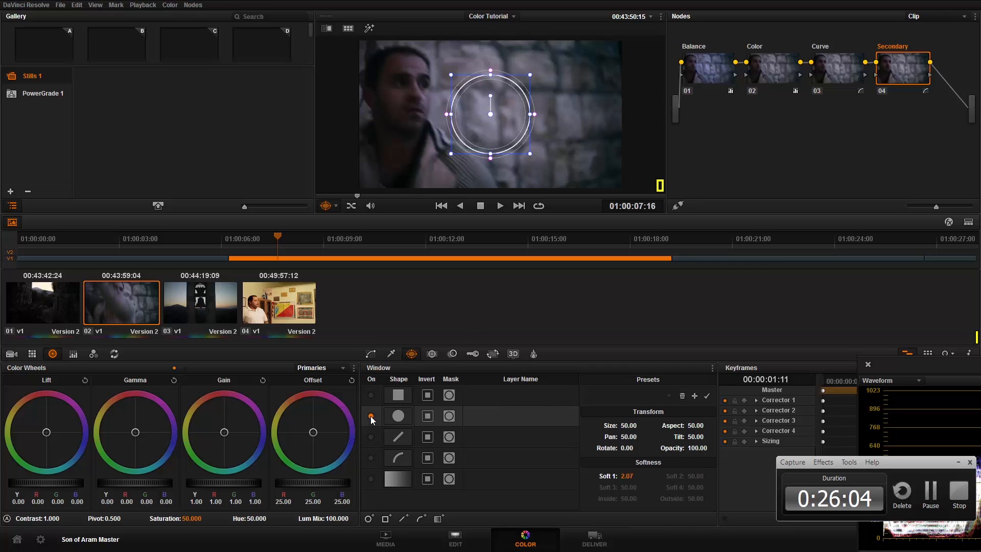
left_click_drag(494, 120, 486, 87)
left_click_drag(411, 128, 410, 191)
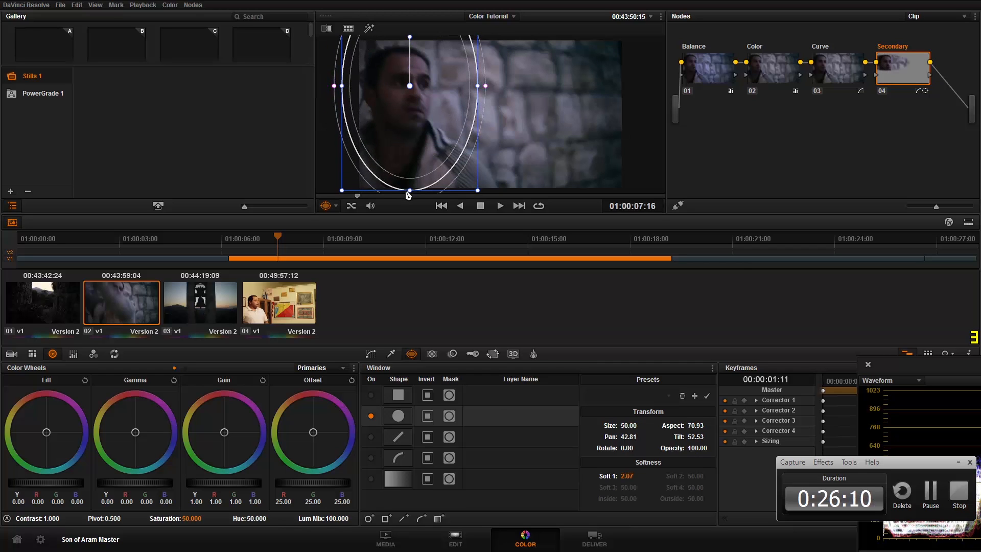
left_click_drag(478, 91, 492, 87)
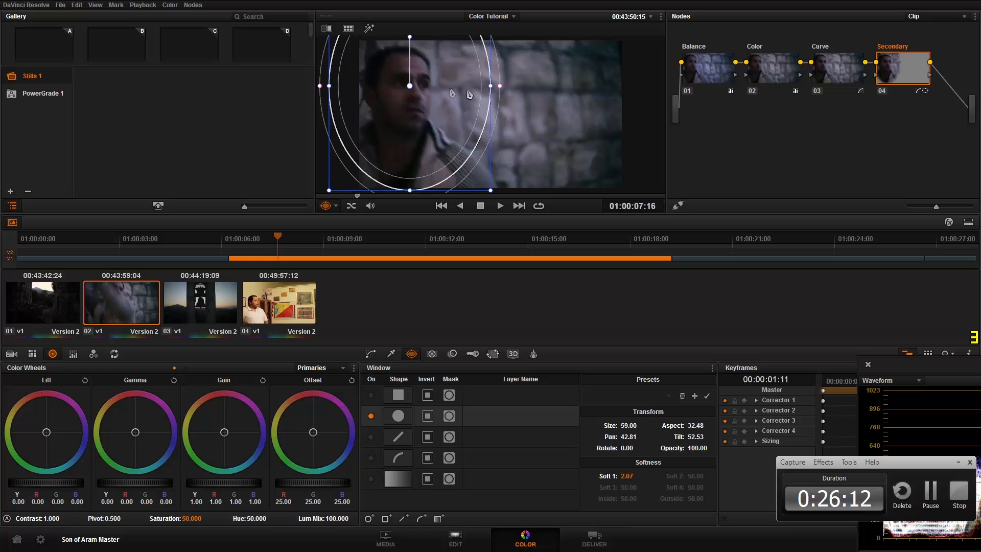
- Soften the circular window's edge to about 6.8 and shift it to about pan 44.7, tilt 50.1
left_click_drag(419, 127, 429, 117)
left_click_drag(526, 117, 534, 121)
left_click_drag(422, 117, 406, 104)
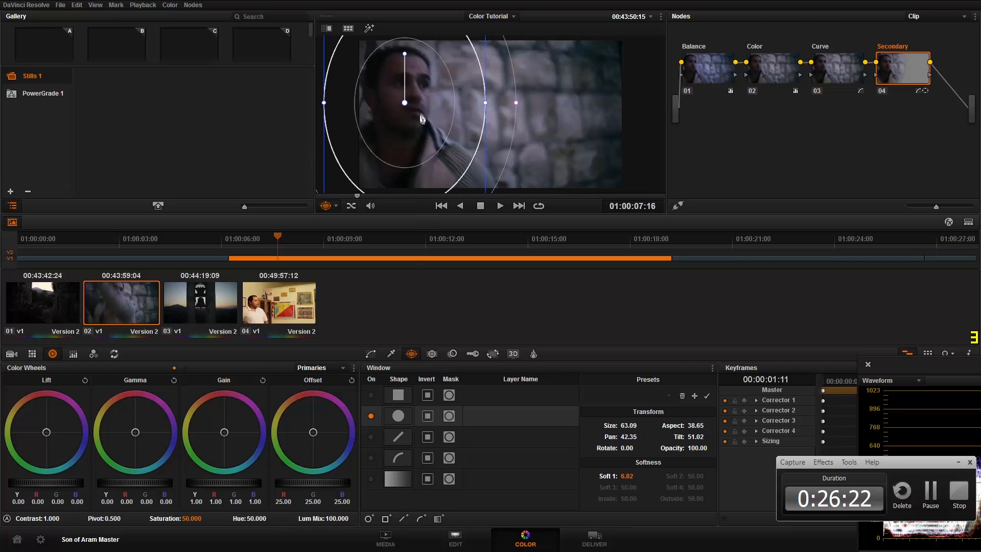
left_click_drag(407, 104, 429, 117)
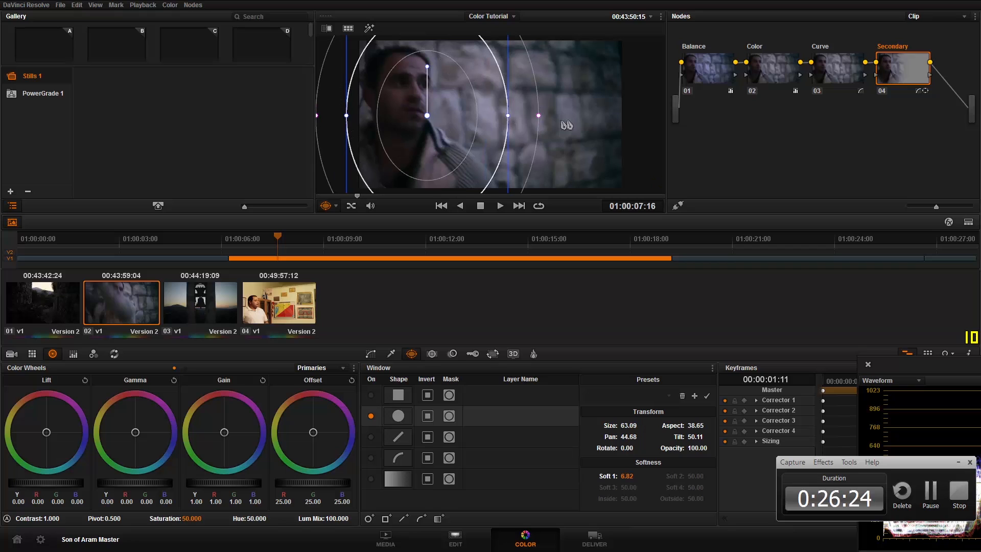
- Enlarge the circular window to about size 76, aspect 44 and place it at about pan 43.5, tilt 50
left_click_drag(510, 119, 535, 120)
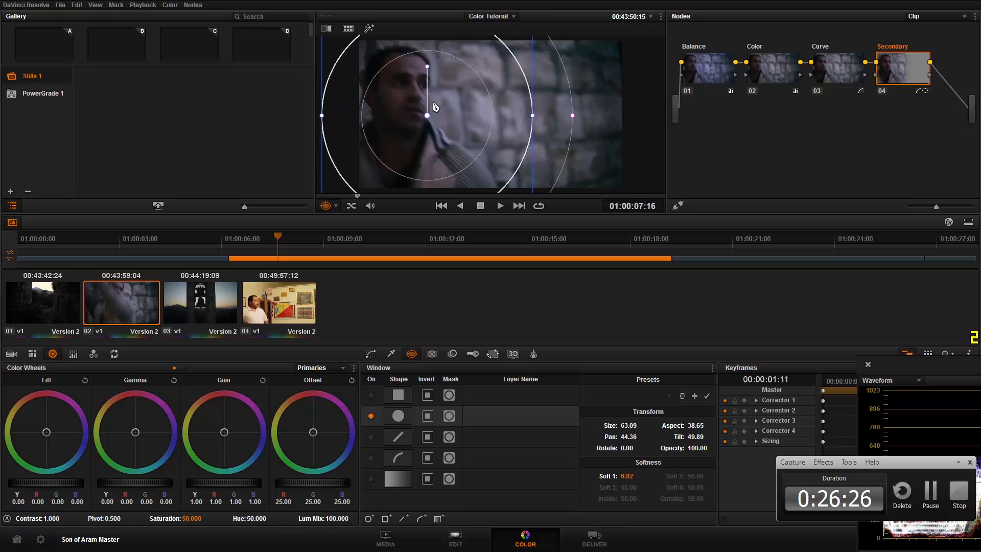
scroll(434, 105, "down", 2)
left_click_drag(453, 58, 454, 38)
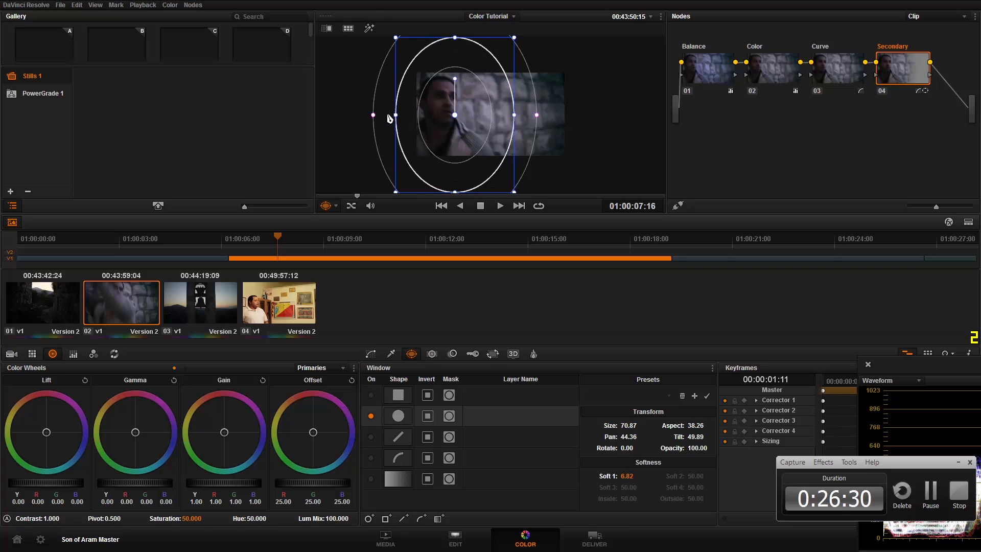
left_click_drag(388, 117, 379, 116)
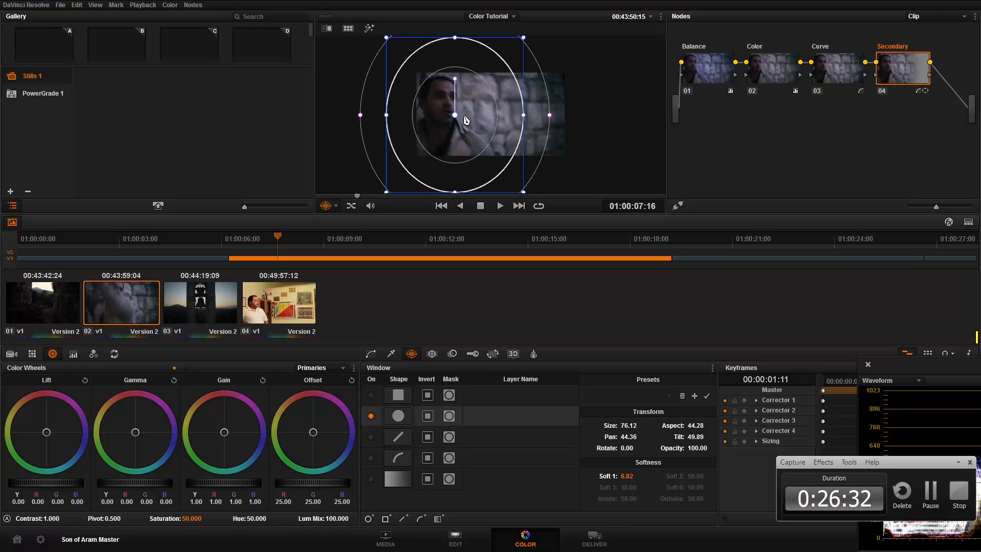
left_click_drag(456, 118, 452, 119)
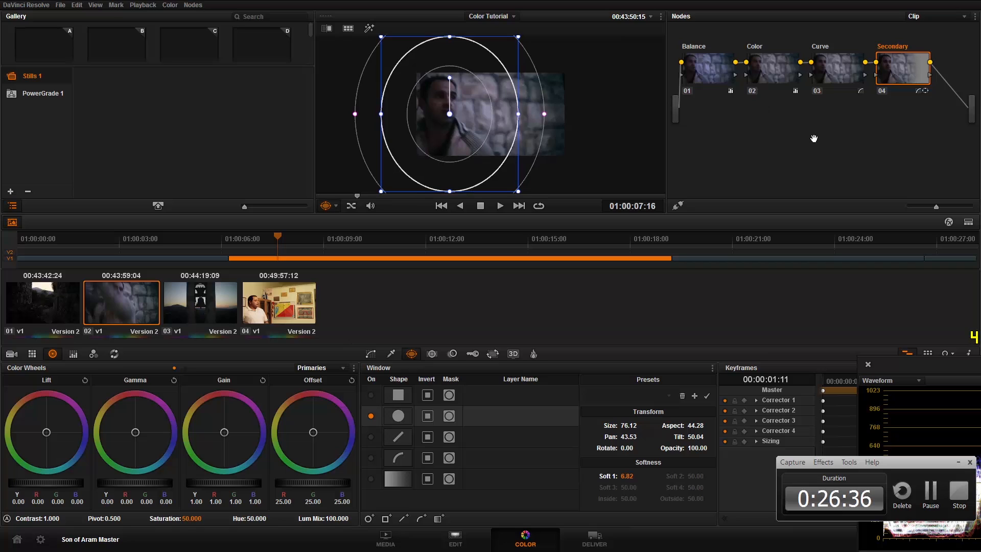
- Check the window's coverage in highlight view and try raising the Secondary node's gain to 2.48
key("shift+h")
key("shift+h")
left_click_drag(204, 488, 547, 501)
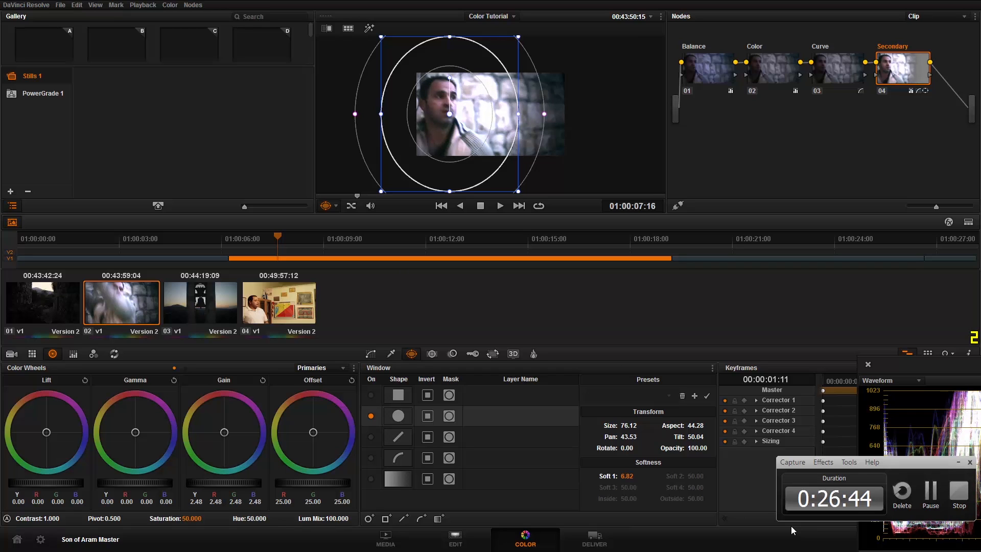
left_click(263, 380)
- Brighten the area inside the window with two raised points on the Secondary node's Luminance curve, keeping the waveform in view
left_click_drag(938, 370, 623, 290)
left_click(371, 354)
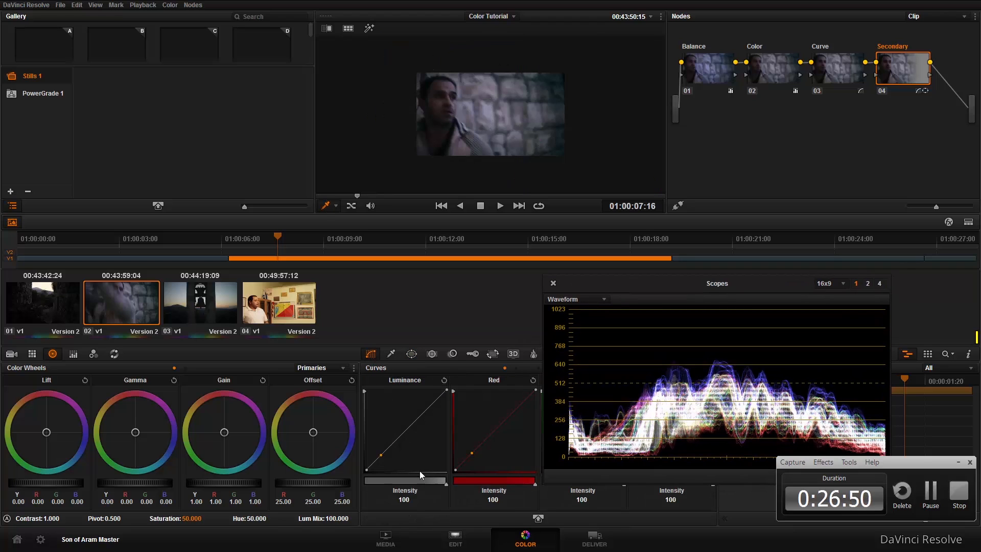
left_click(394, 438)
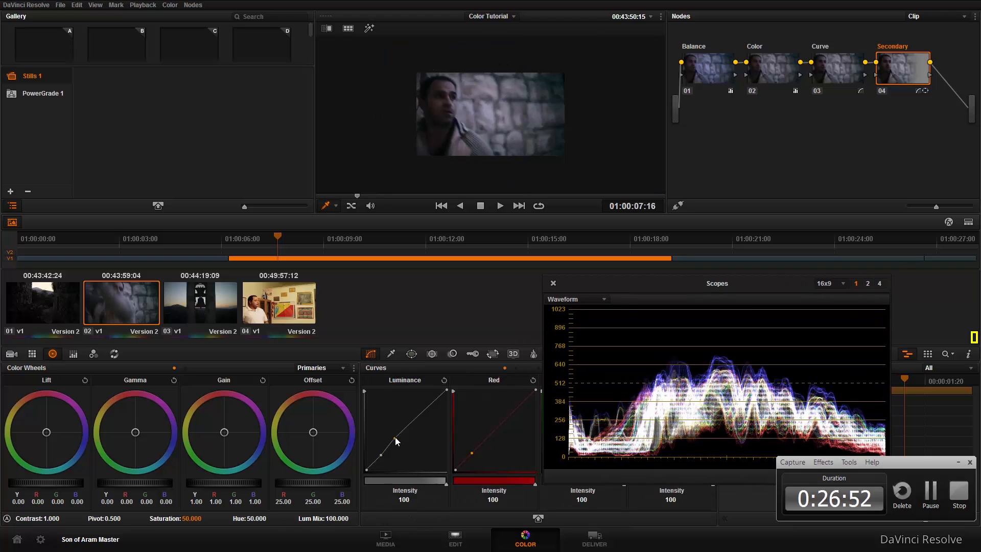
left_click_drag(381, 456, 379, 456)
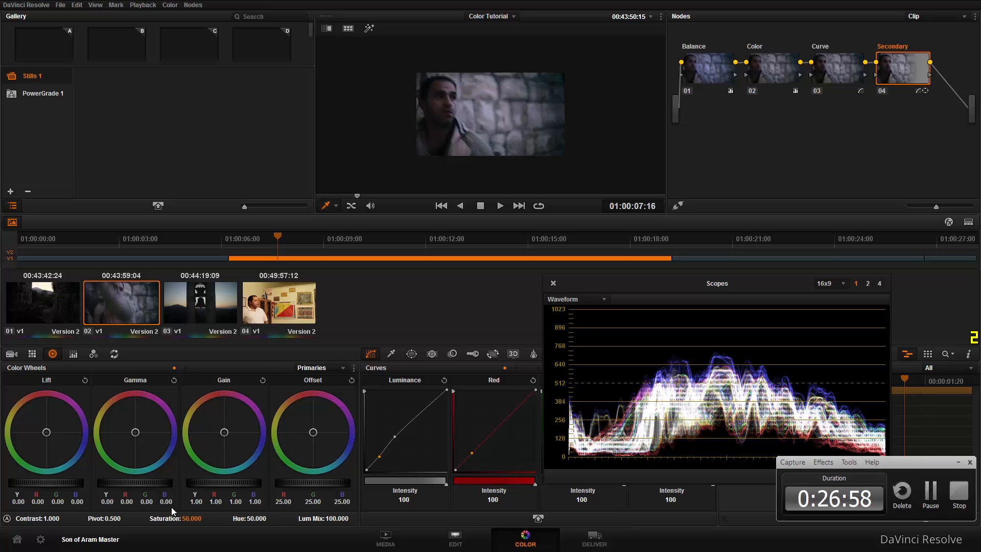
- Set the Secondary node's saturation to 56.4 and warm its gain to red 1.01 and blue 0.98, judging it in an enlarged viewer
scroll(483, 112, "up", 4)
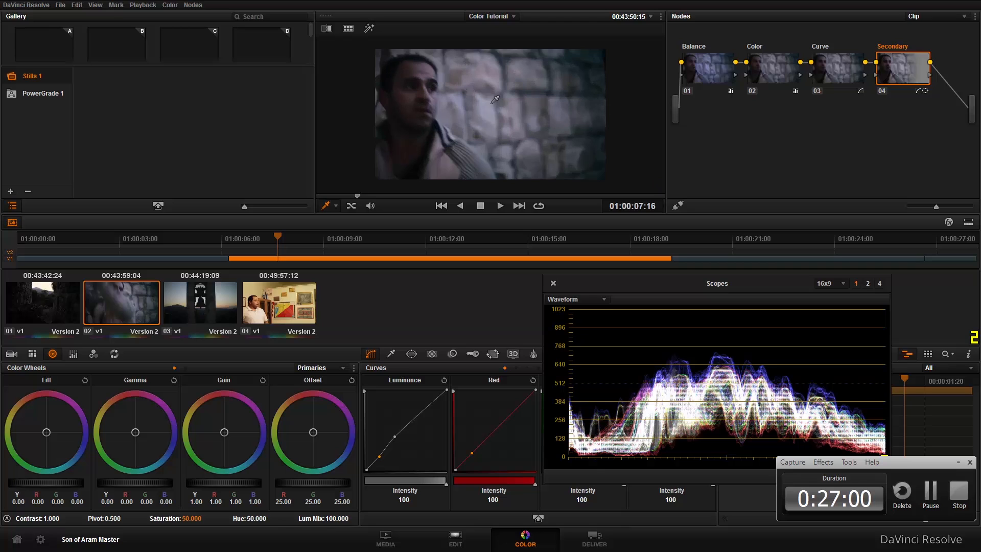
key("alt+f")
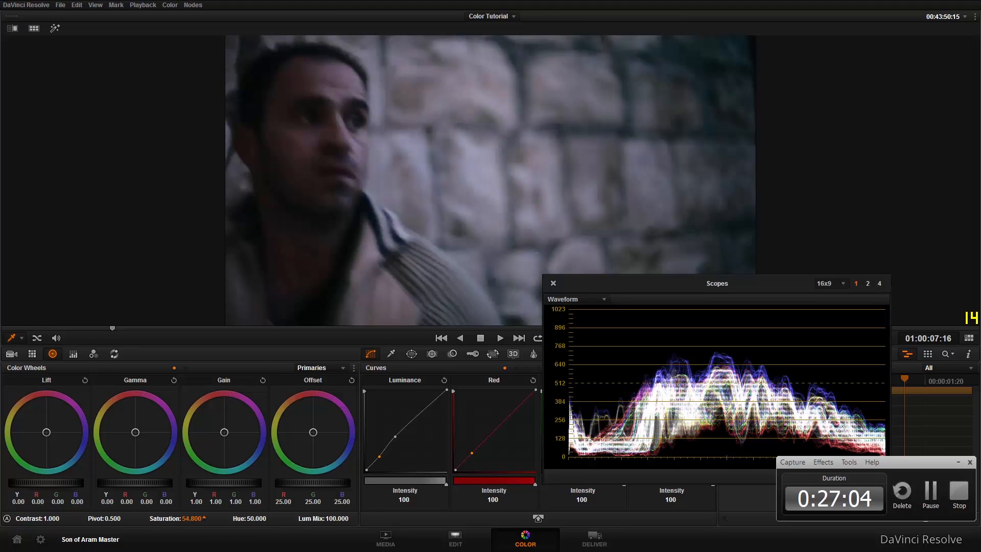
left_click_drag(224, 433, 222, 433)
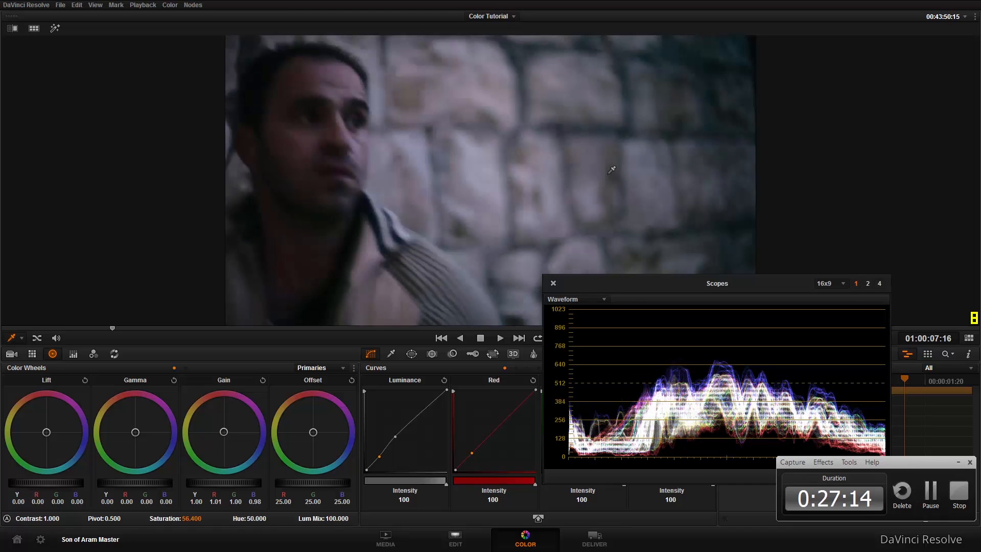
key("alt+f")
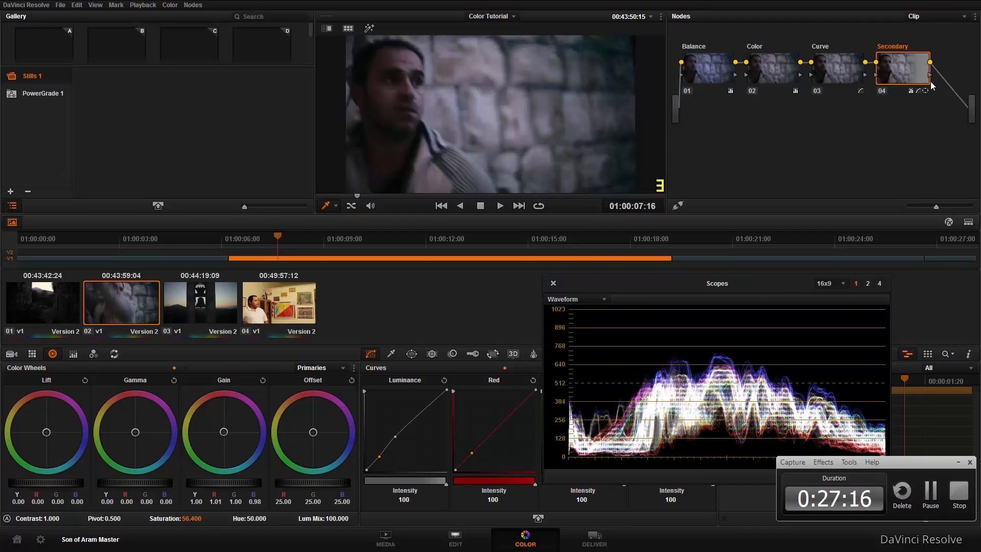
- Add an outside node for the Secondary node and shift the Secondary's circular window further left over the man
right_click(909, 82)
left_click(940, 95)
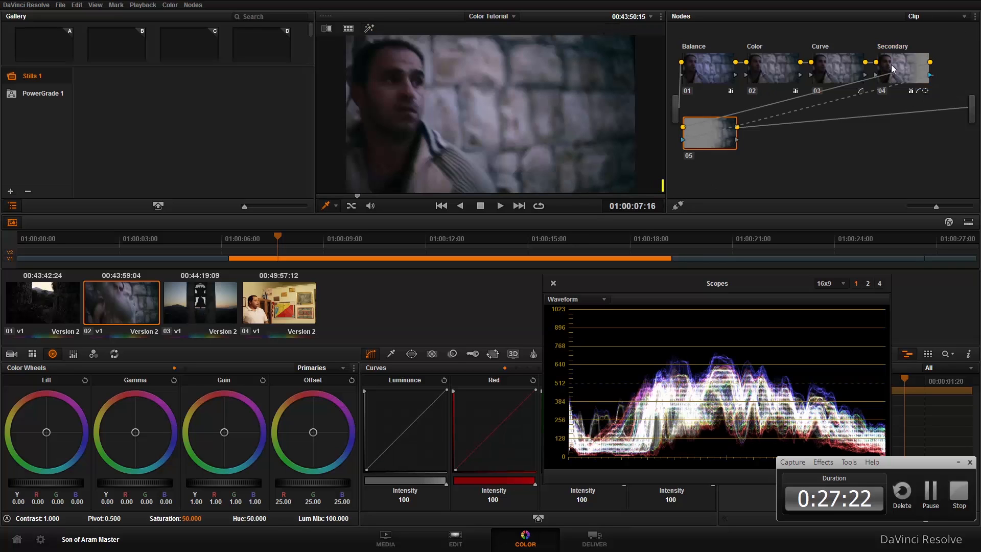
left_click(891, 60)
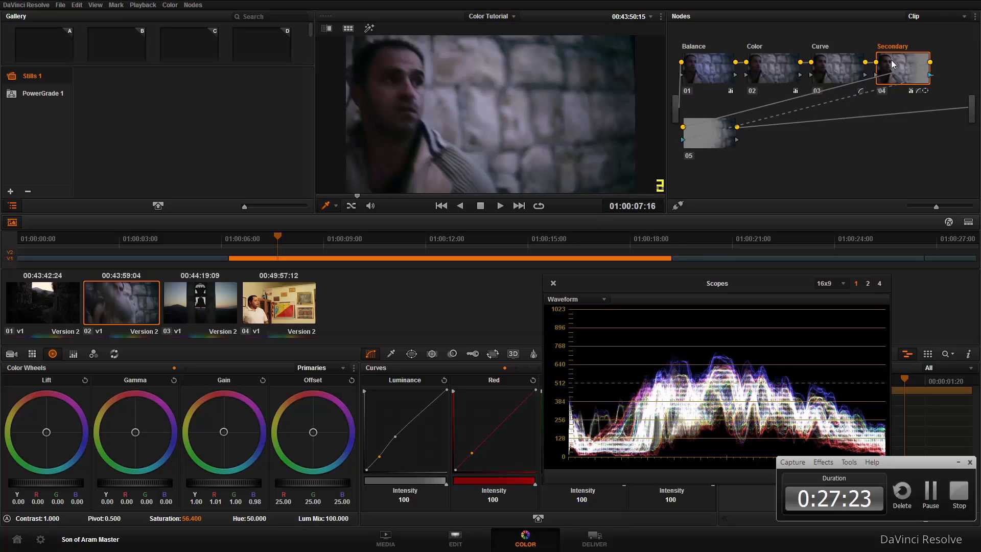
left_click(411, 354)
left_click_drag(411, 116, 393, 117)
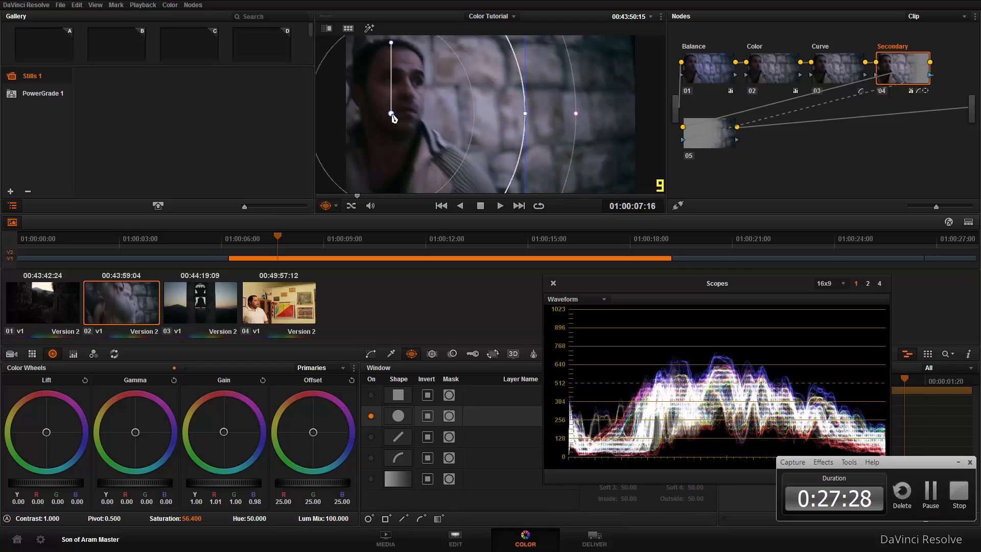
- Set the blur radius to 0.65 on the outside node and to 0.47 on the Secondary node
left_click(709, 137)
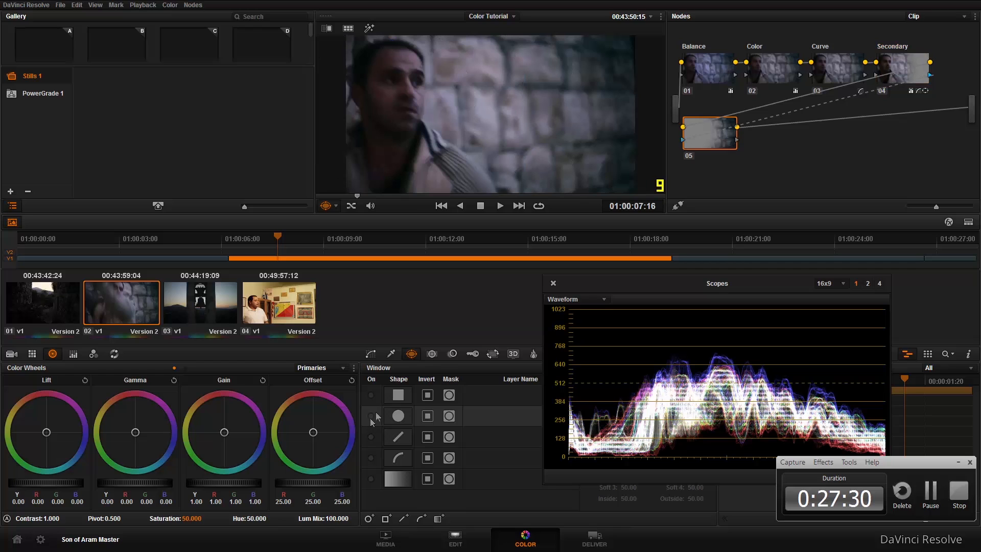
left_click(452, 355)
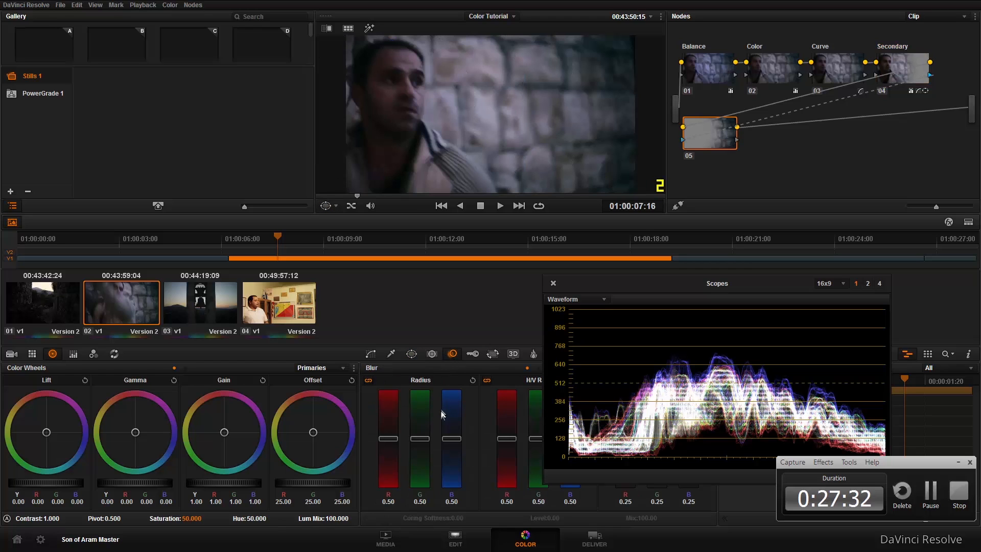
left_click_drag(449, 439, 452, 394)
left_click_drag(465, 70, 445, 419)
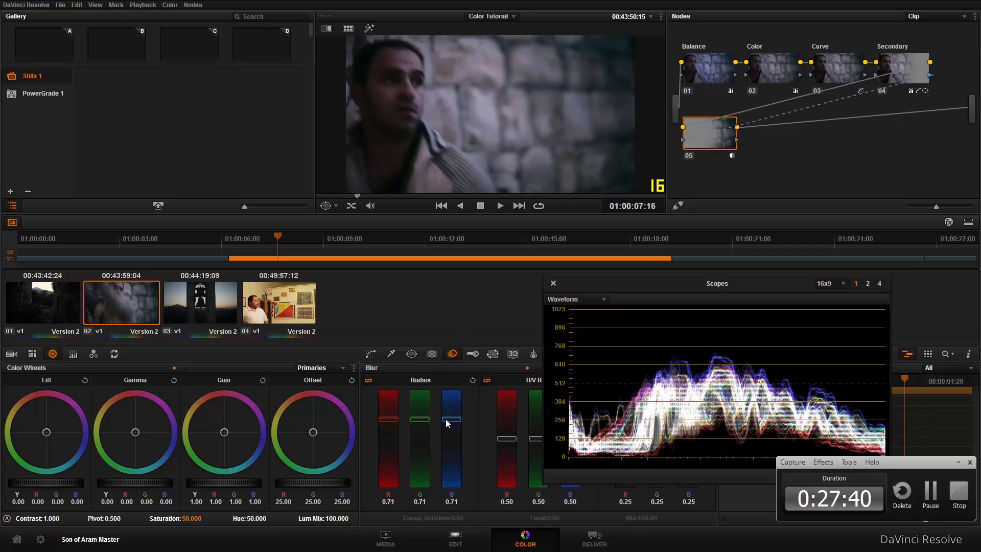
left_click_drag(445, 419, 445, 425)
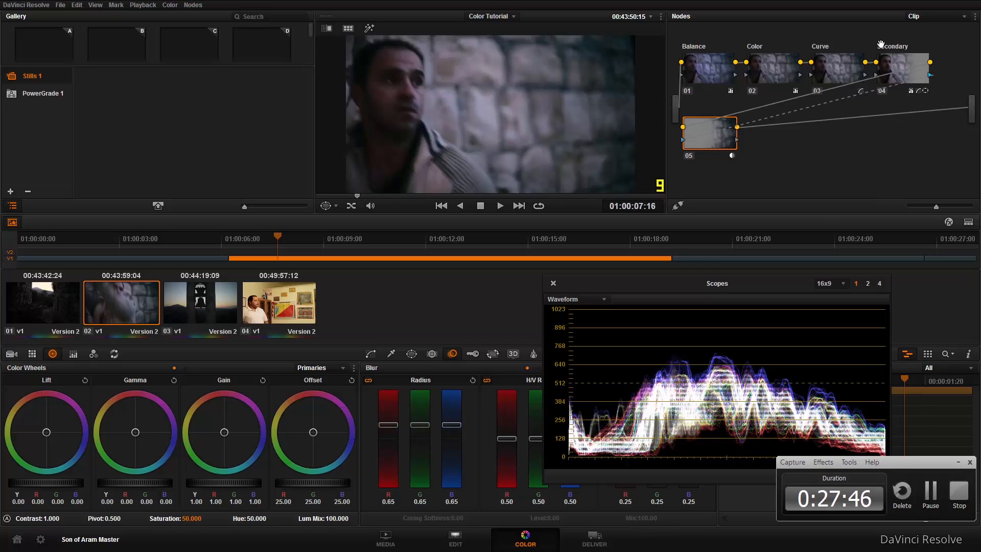
left_click(892, 65)
left_click_drag(447, 440, 448, 441)
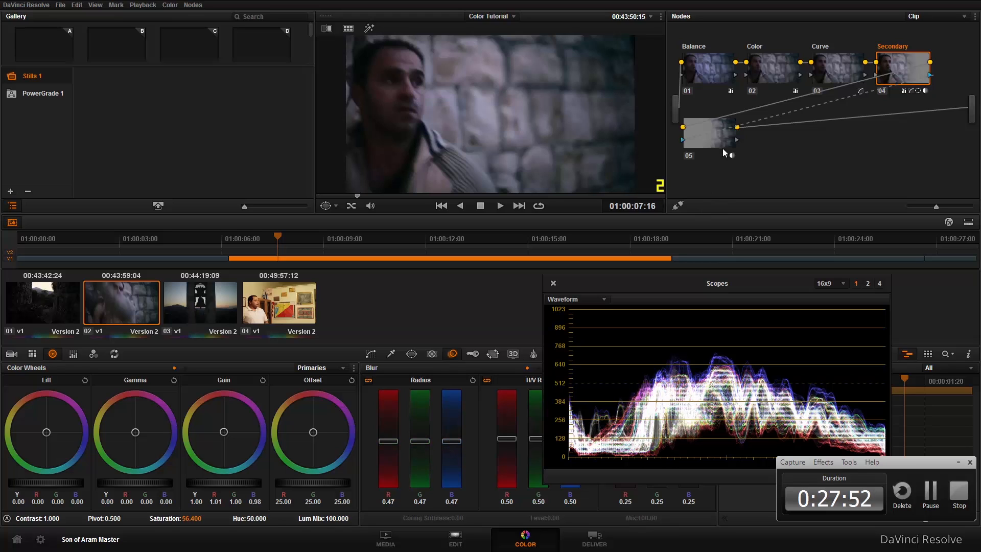
- Darken the outside node by pulling down a shadow point on its Luminance curve, with the scopes moved clear of the curves
left_click(718, 131)
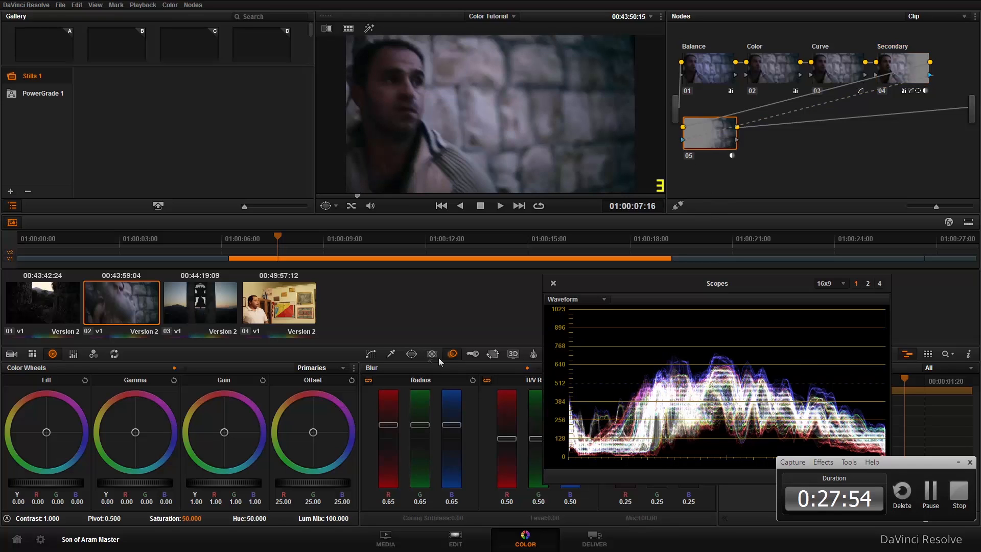
left_click(371, 354)
left_click(387, 453)
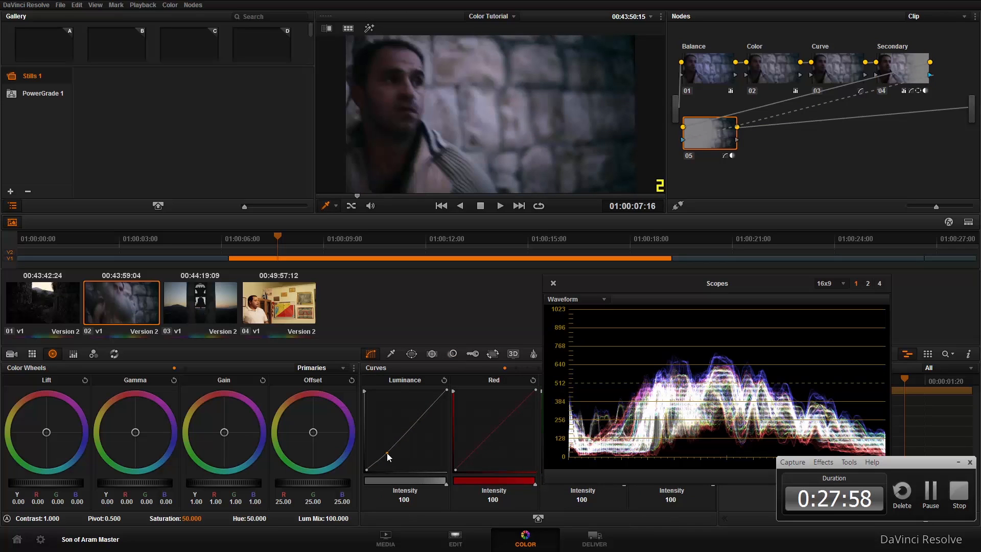
left_click_drag(664, 289, 709, 220)
left_click(652, 452)
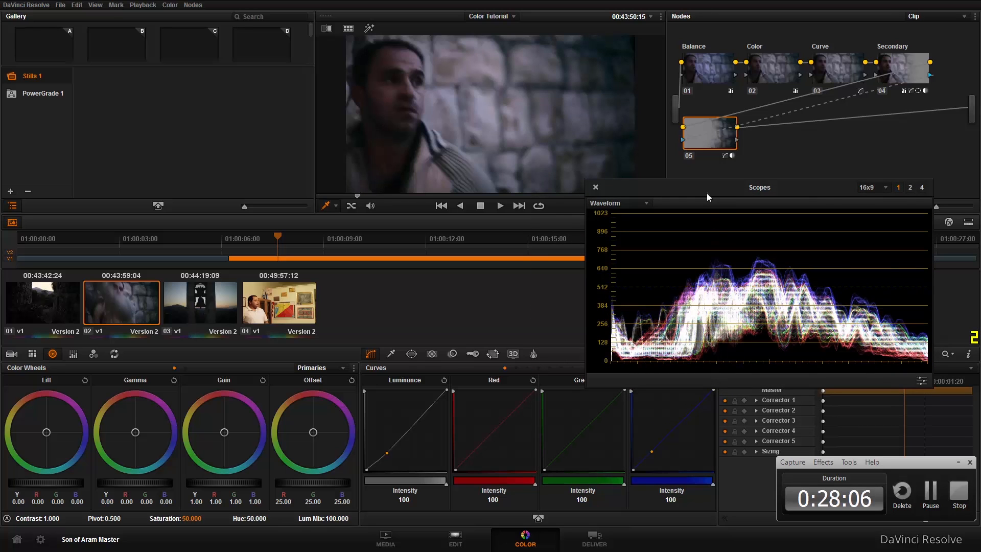
left_click_drag(708, 197, 707, 154)
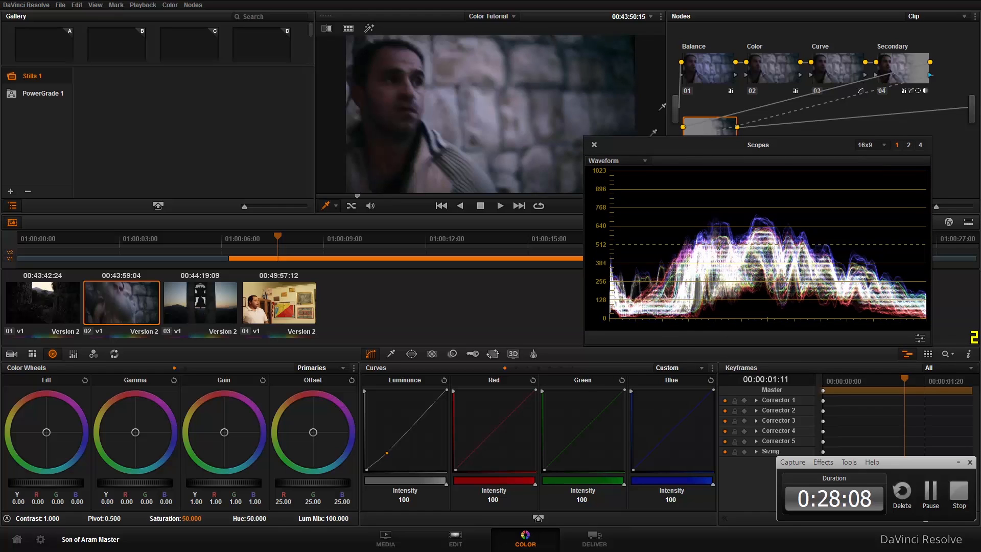
left_click_drag(649, 145, 702, 225)
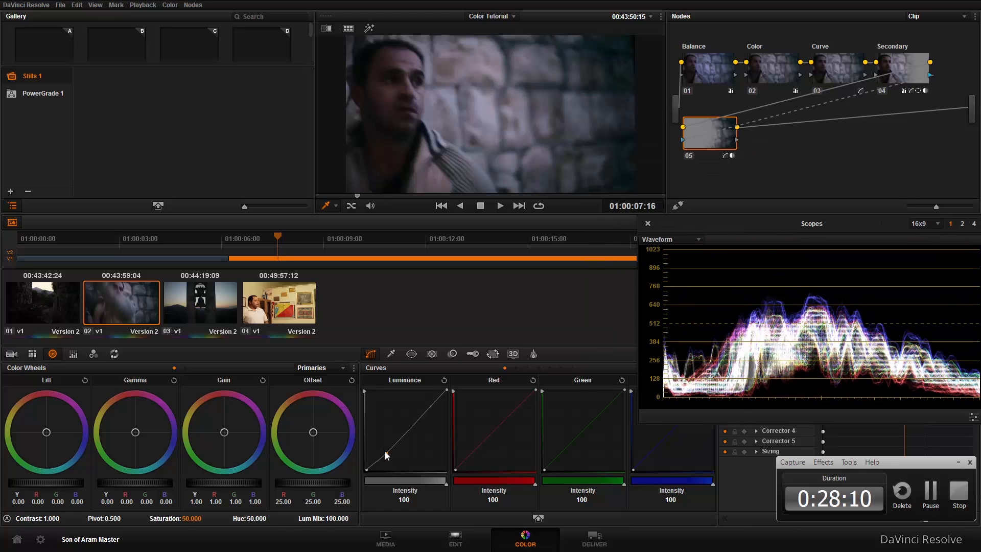
mouse_move(387, 455)
left_mouse_down()
mouse_move(395, 467)
mouse_move(381, 421)
mouse_move(394, 460)
left_mouse_up()
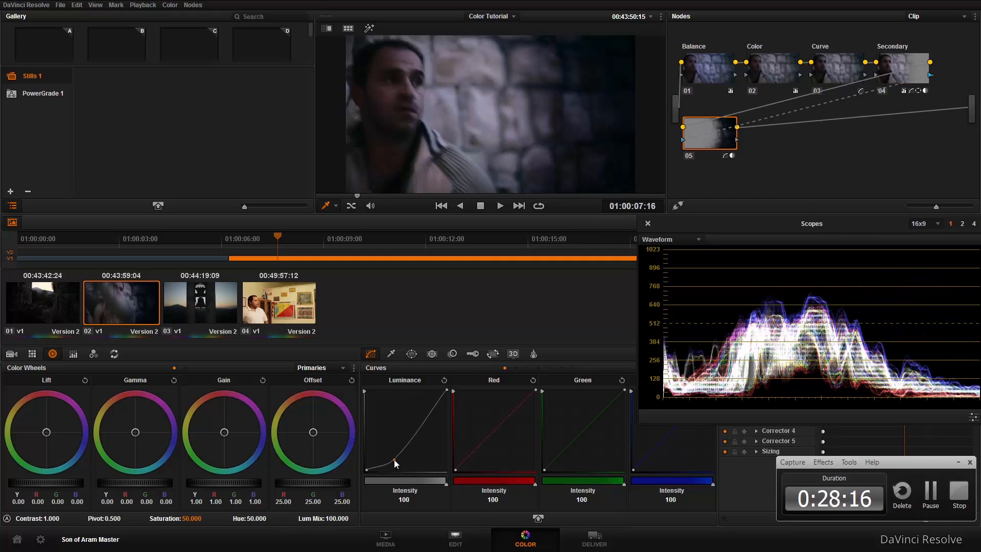
- Reset the outside node's Luminance curve and place a new shadow point close to the diagonal, with the scopes moved aside
left_click(444, 380)
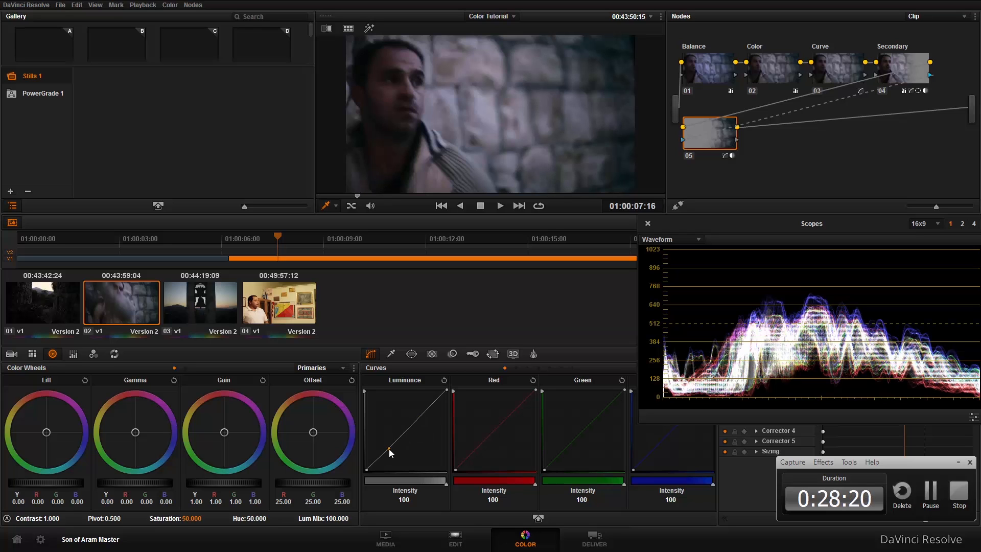
left_click(389, 449)
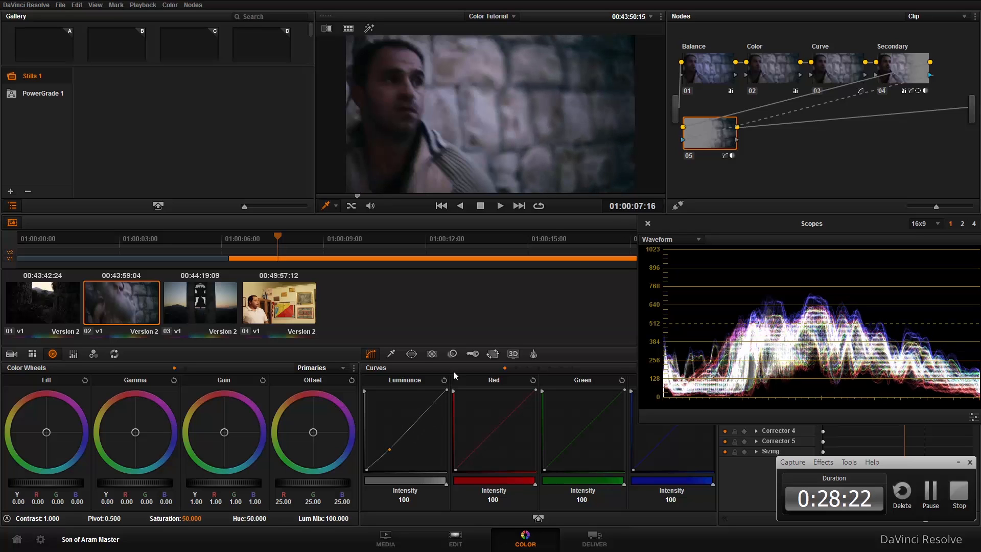
left_click_drag(736, 229, 688, 217)
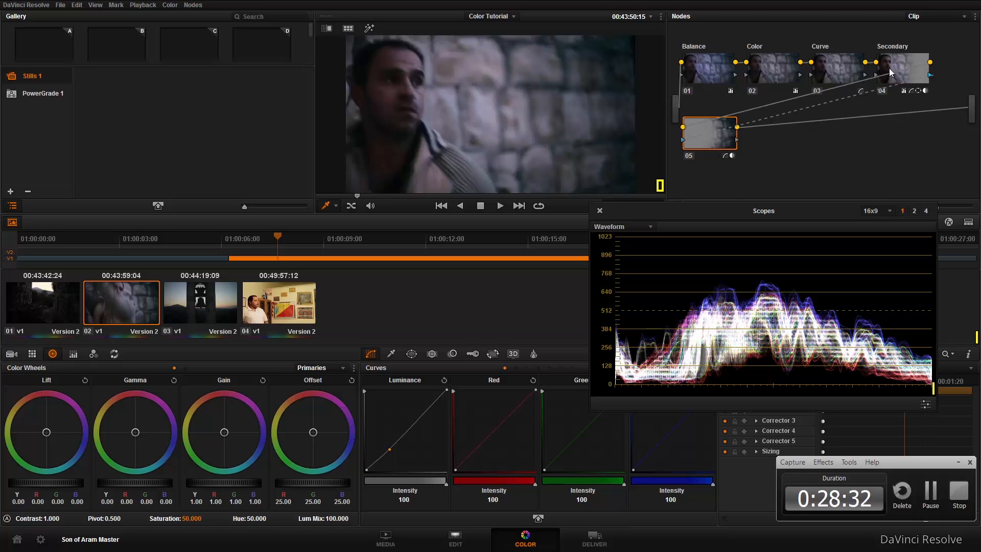
- Add a serial node after the Curve node and sample the upper stone wall with its HSL qualifier in Highlight view
left_click_drag(833, 69, 826, 50)
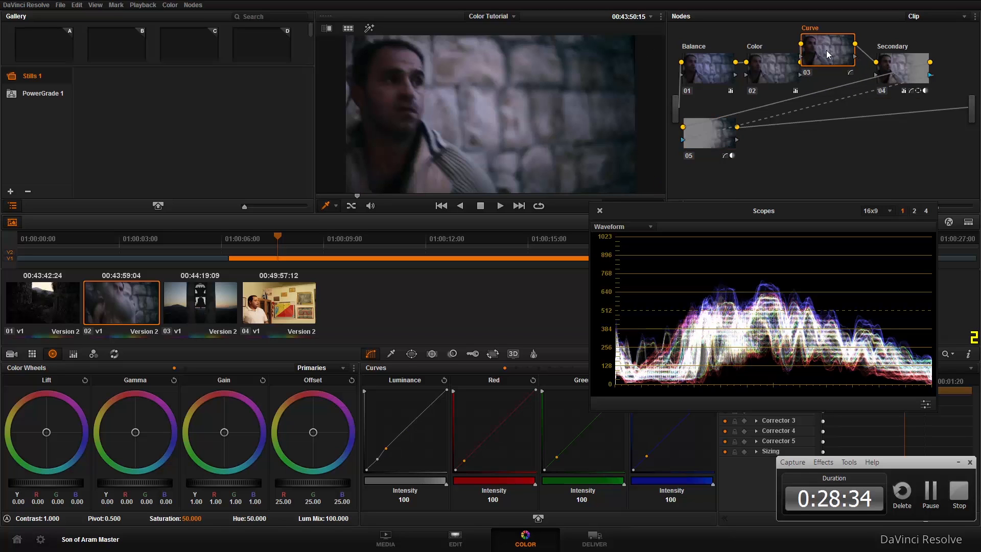
key("alt+s")
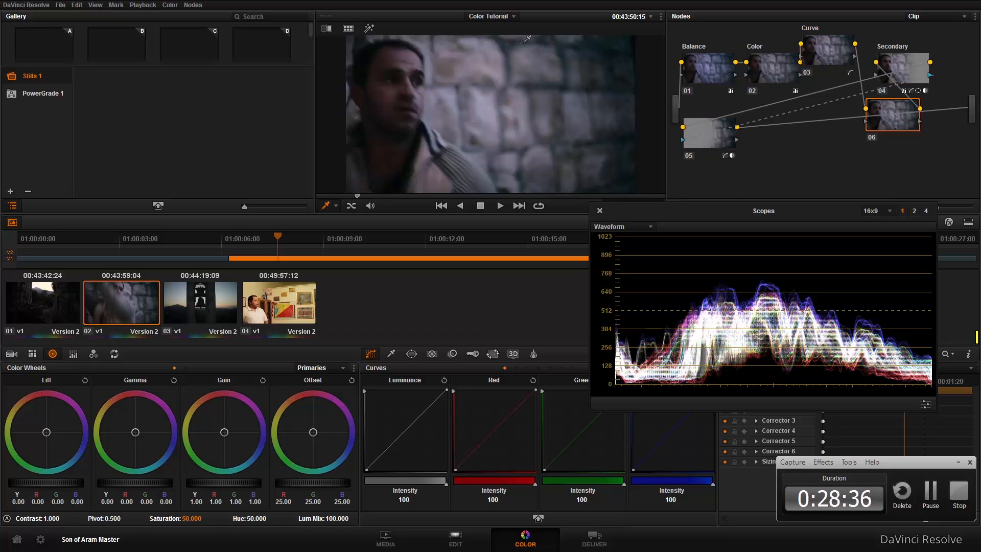
left_click(392, 353)
left_click_drag(522, 40, 547, 37)
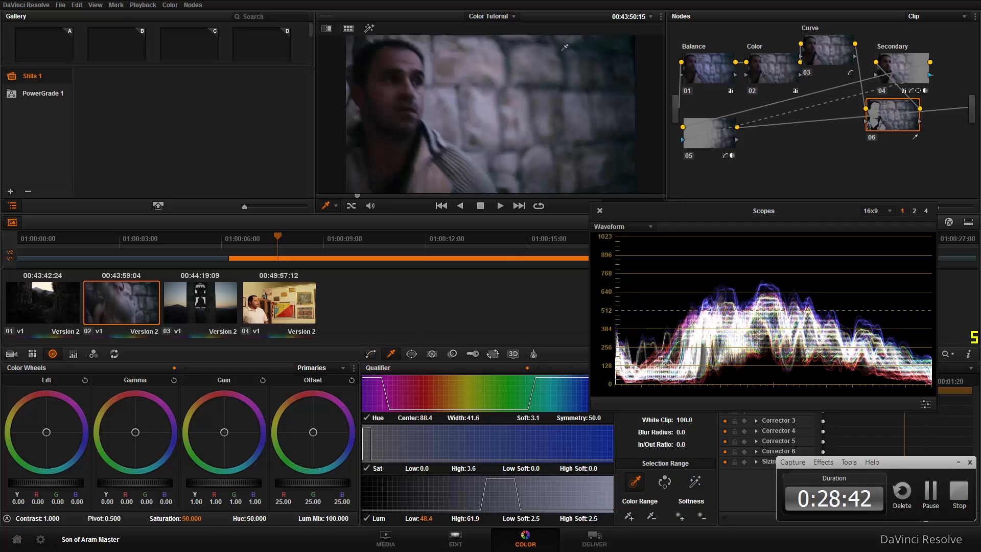
key("shift+h")
left_click_drag(565, 55, 565, 45)
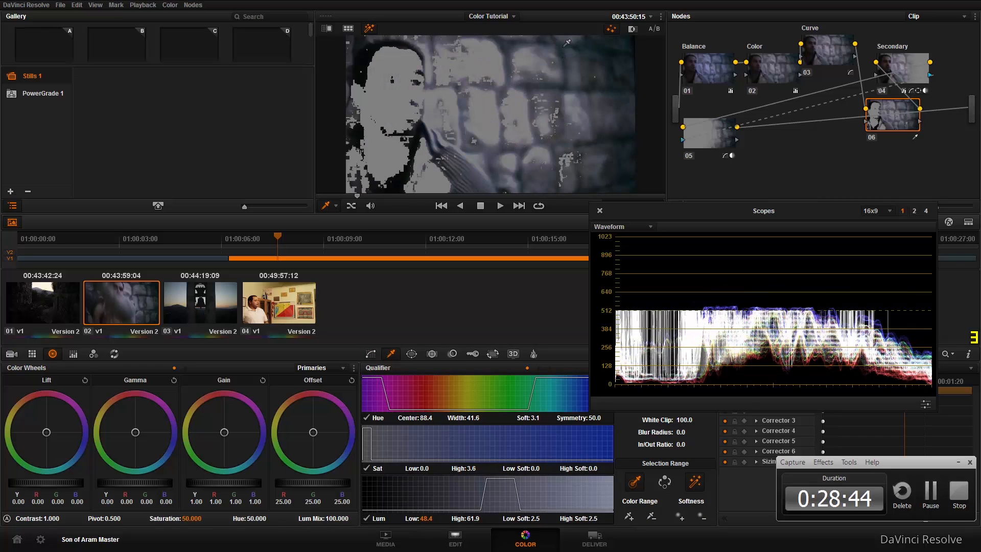
- Move the scopes off the qualifier controls and try other HSL samples on the dark stones of the upper wall
left_click_drag(685, 213, 761, 91)
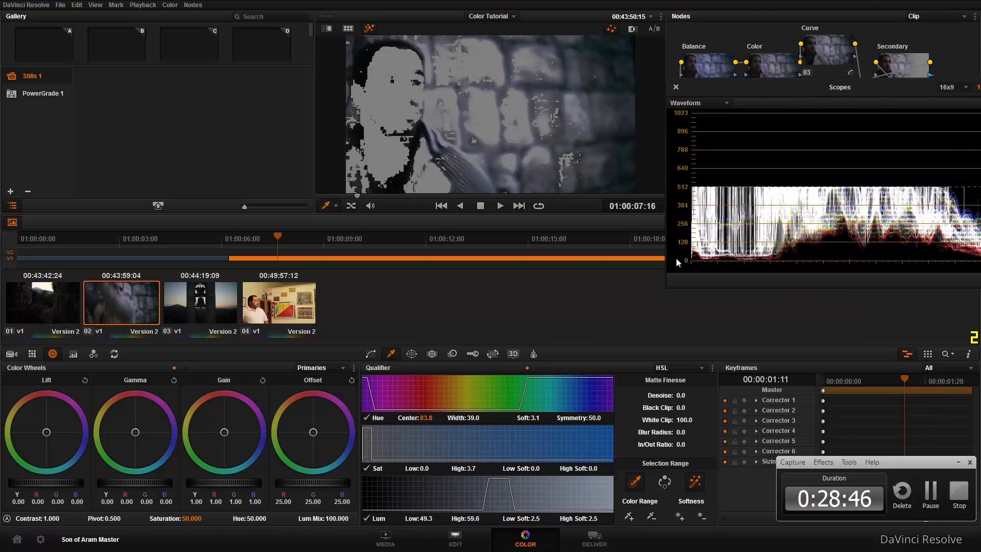
left_click(581, 80)
left_click(570, 62)
left_click(568, 60)
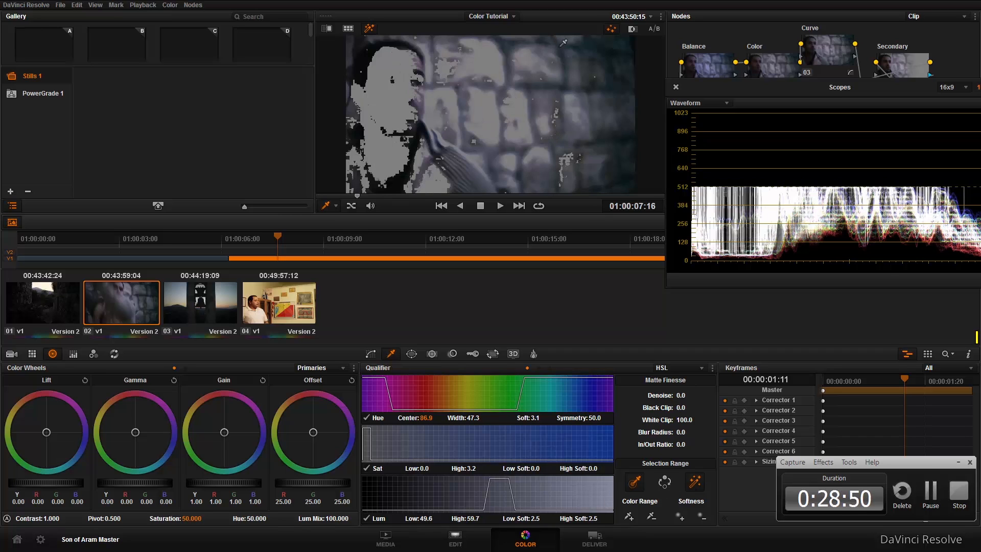
left_click(564, 45)
left_click(566, 47)
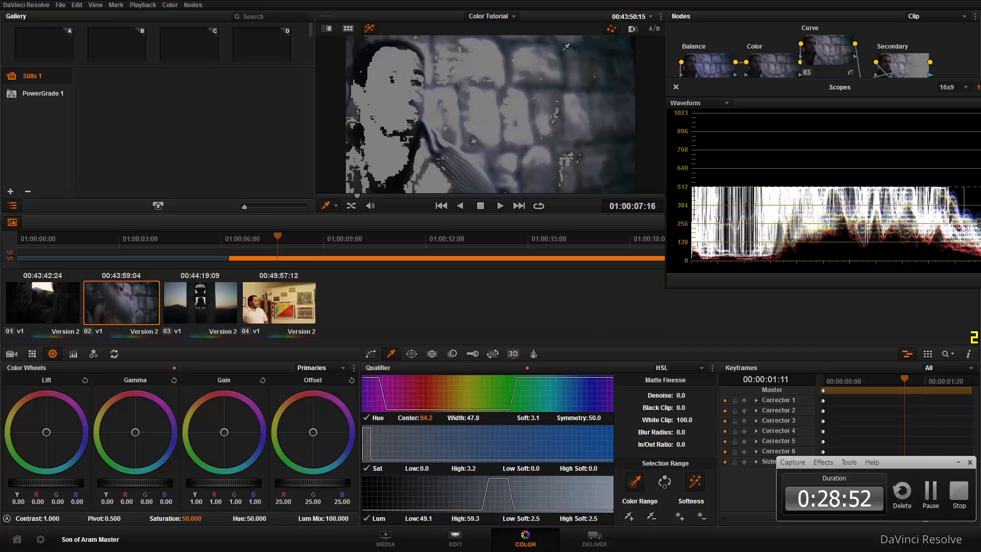
- Switch the qualifier to RGB mode and sample the same upper wall stones
left_click(685, 389)
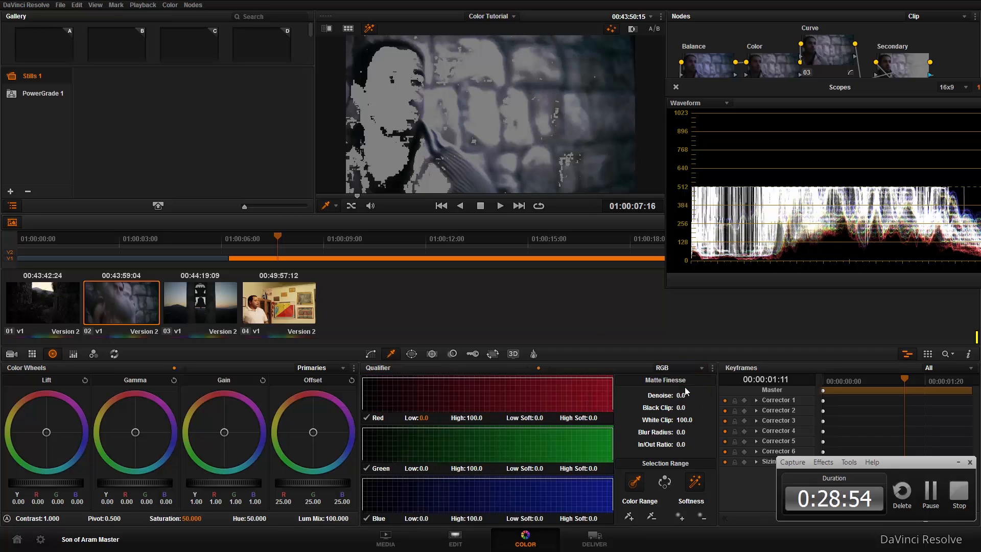
left_click(564, 51)
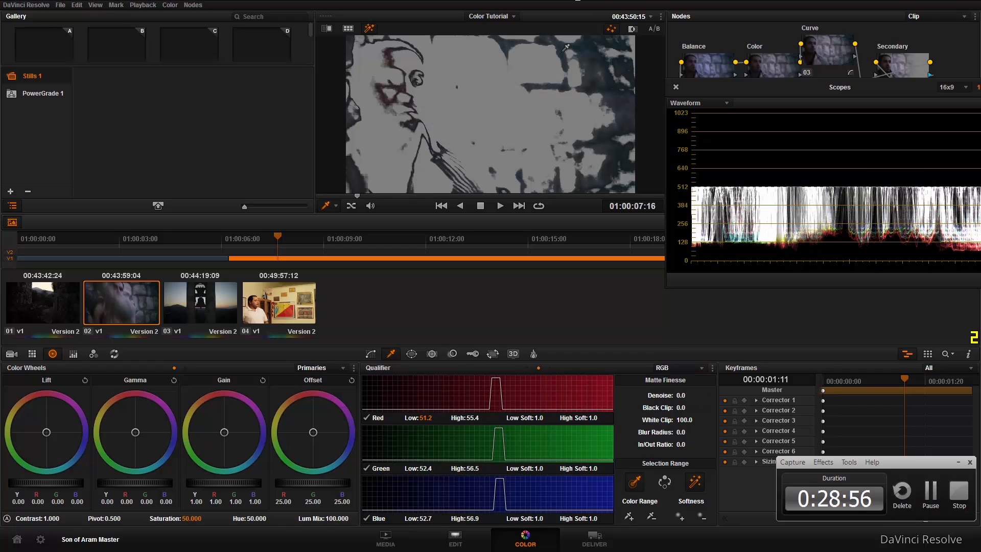
left_click_drag(563, 51, 568, 52)
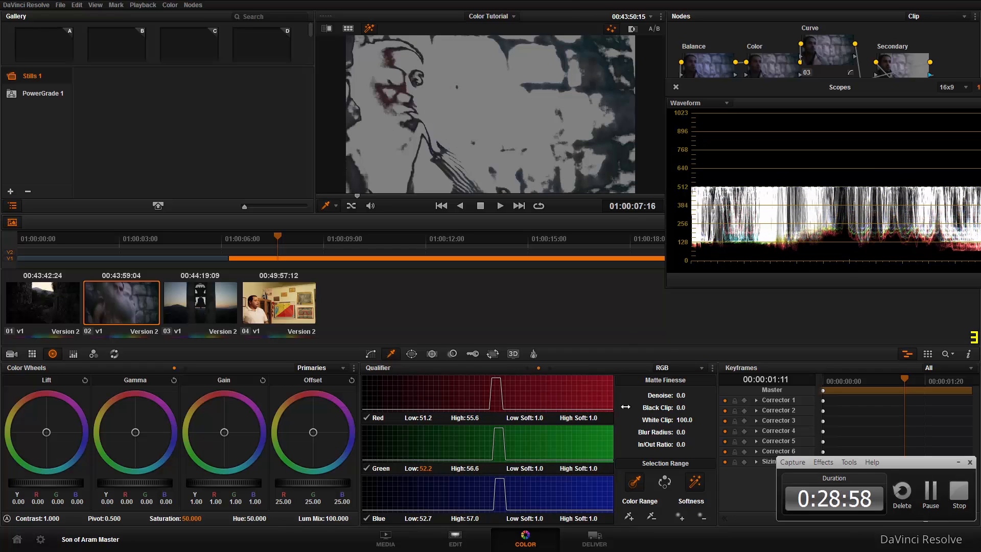
- Refine the RGB matte with Denoise 100 and In/Out Ratio -70, checking the key during playback
left_click_drag(687, 421, 696, 395)
left_click_drag(687, 450, 674, 448)
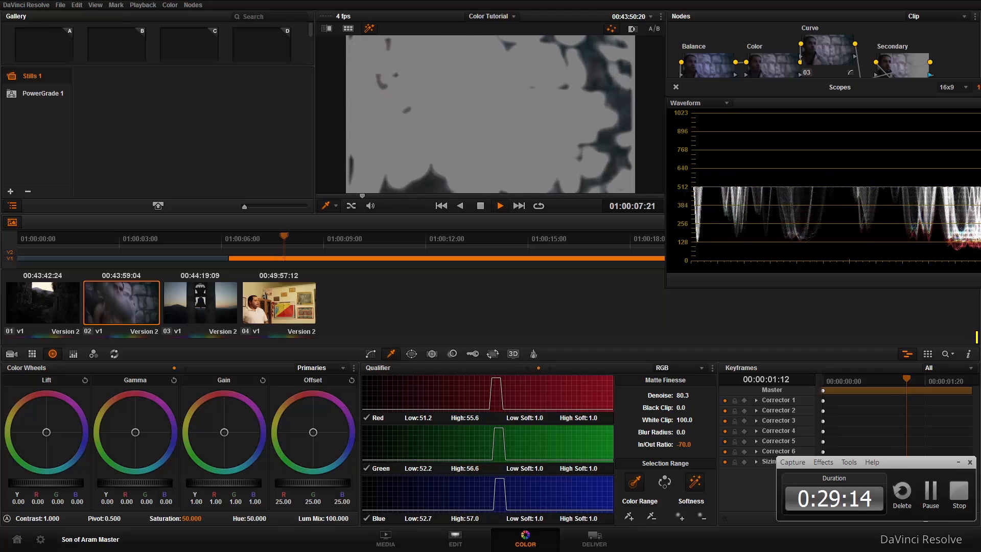
key("space")
left_click_drag(680, 395, 687, 395)
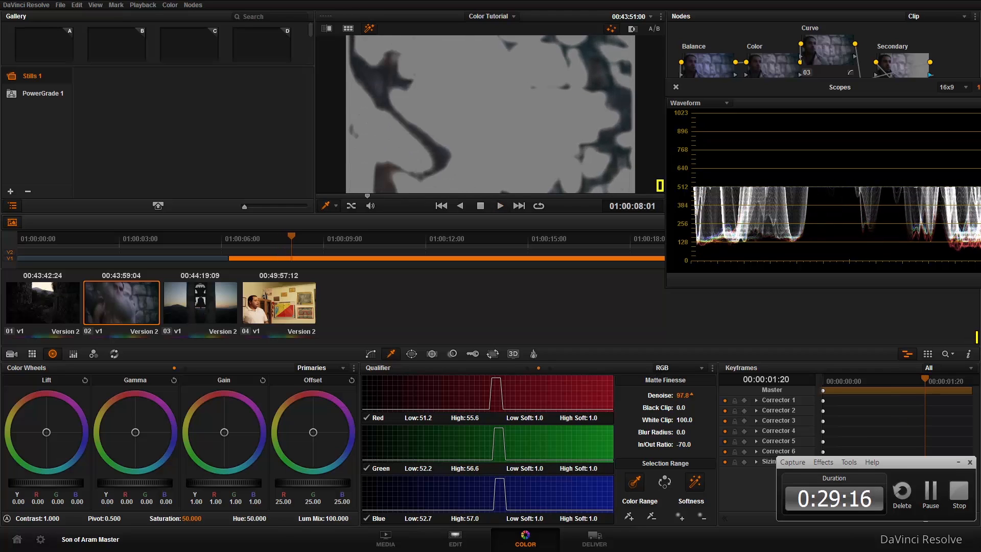
key("space")
key("space")
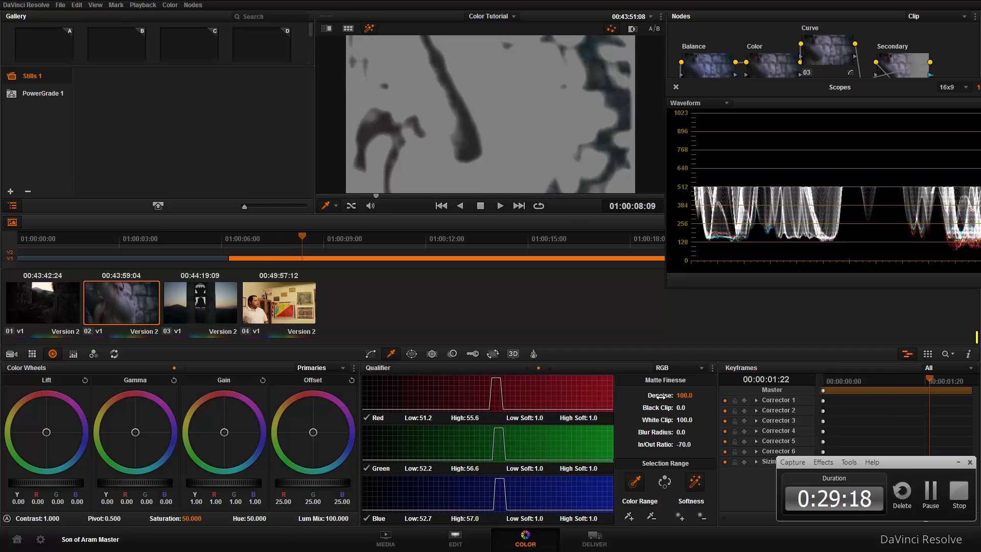
- Reset the RGB qualifier and sample the wall beside the man's arm in HSL mode
left_click(714, 369)
left_click(715, 379)
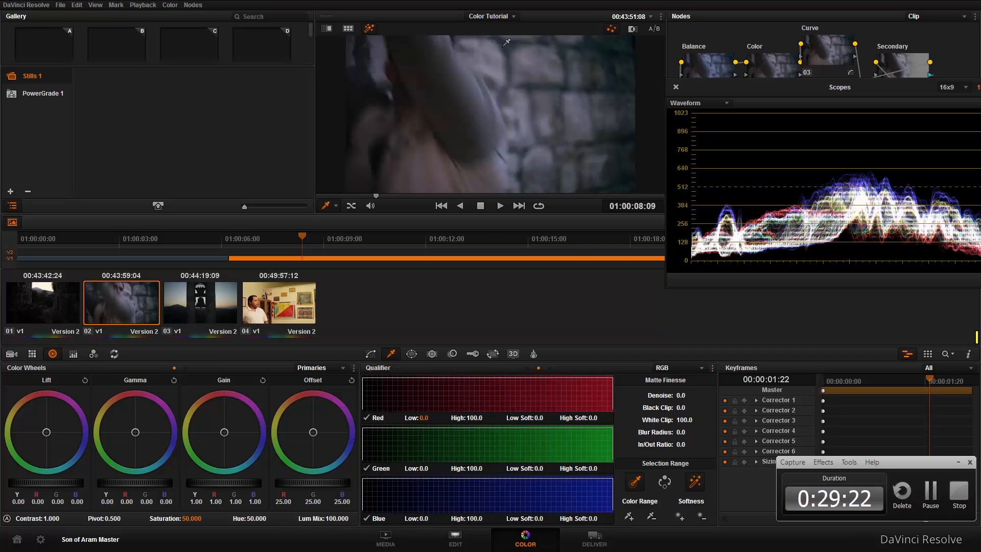
left_click(679, 369)
left_click(678, 379)
left_click(511, 49)
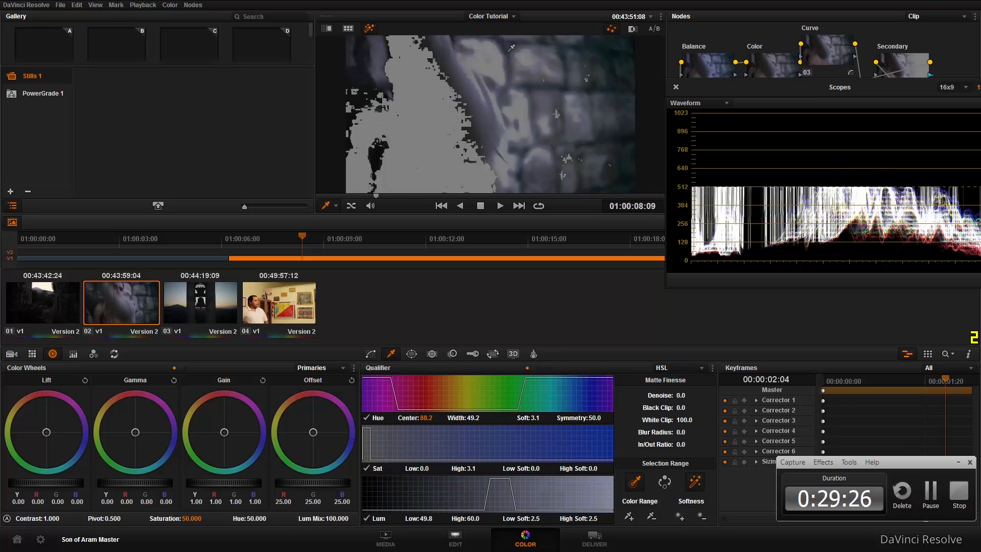
left_click(508, 44)
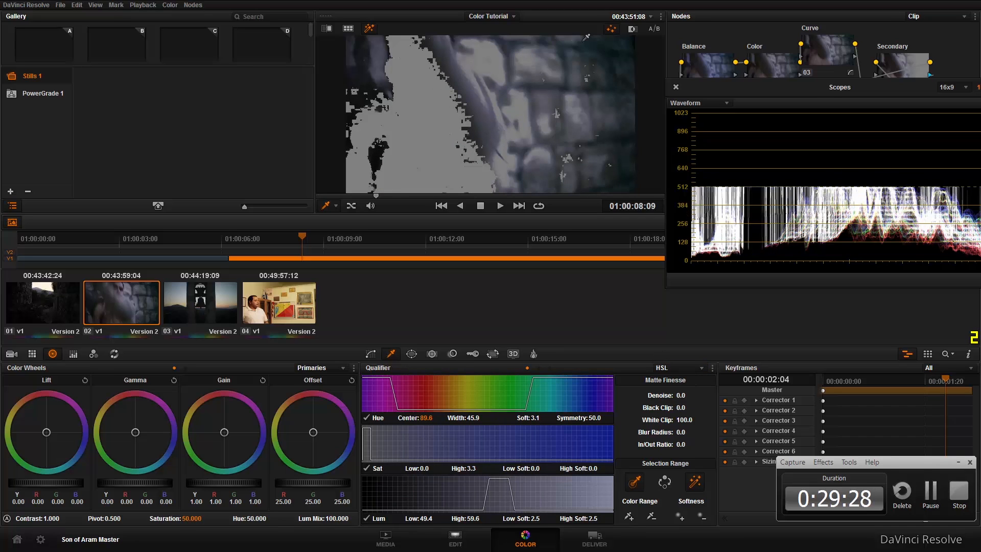
- Try several HSL samples on the dark stones further across the upper wall and reset the qualifier
left_click(564, 50)
left_click(564, 54)
left_click(602, 46)
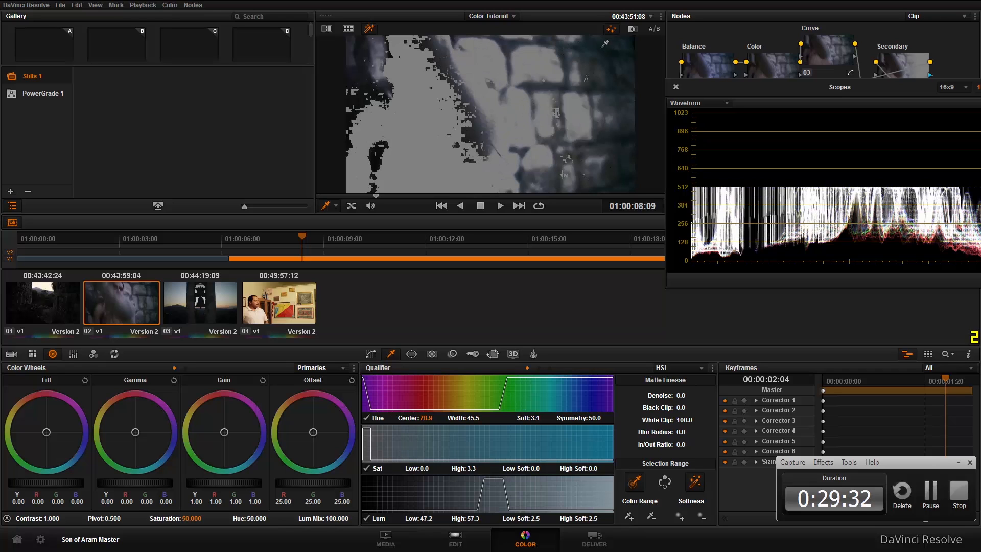
left_click(608, 54)
left_click(593, 51)
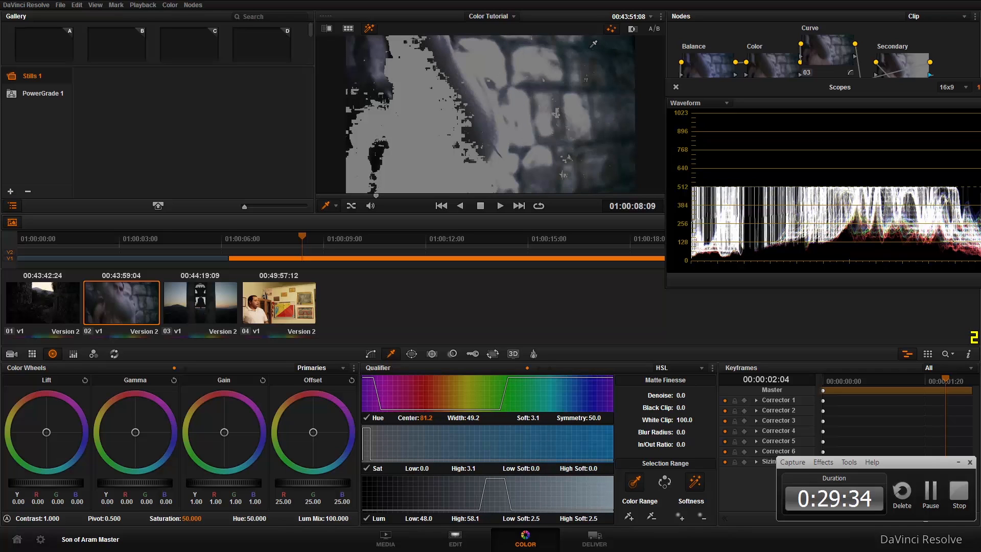
left_click(605, 52)
left_click(609, 57)
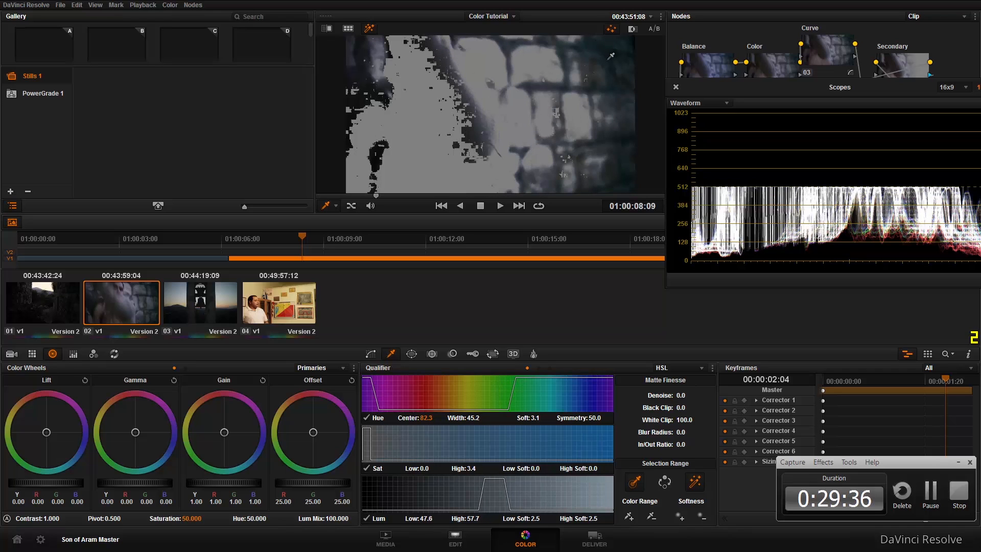
left_click(713, 368)
left_click(716, 379)
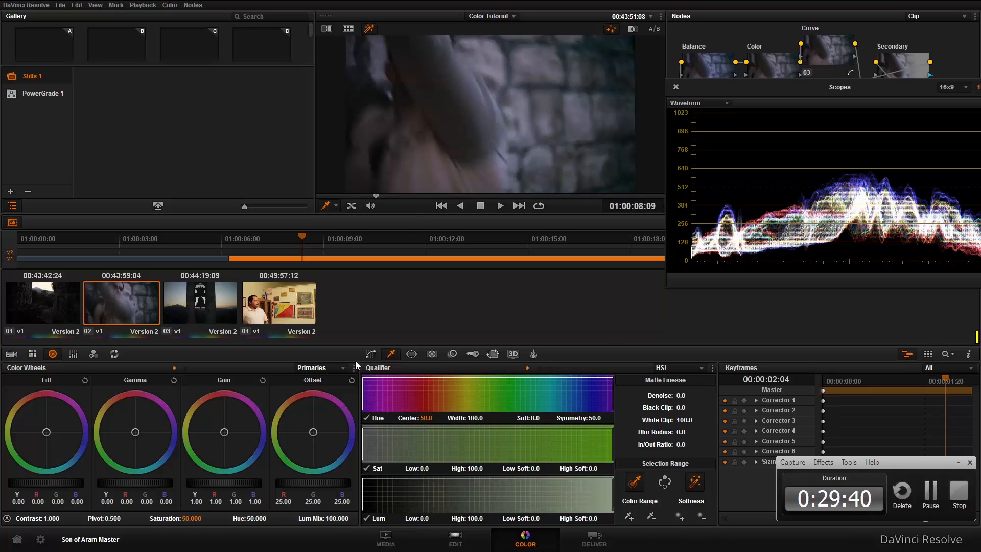
- Sample the wall to place points on the extra node's custom curves and add a second point to its Blue curve
left_click(372, 354)
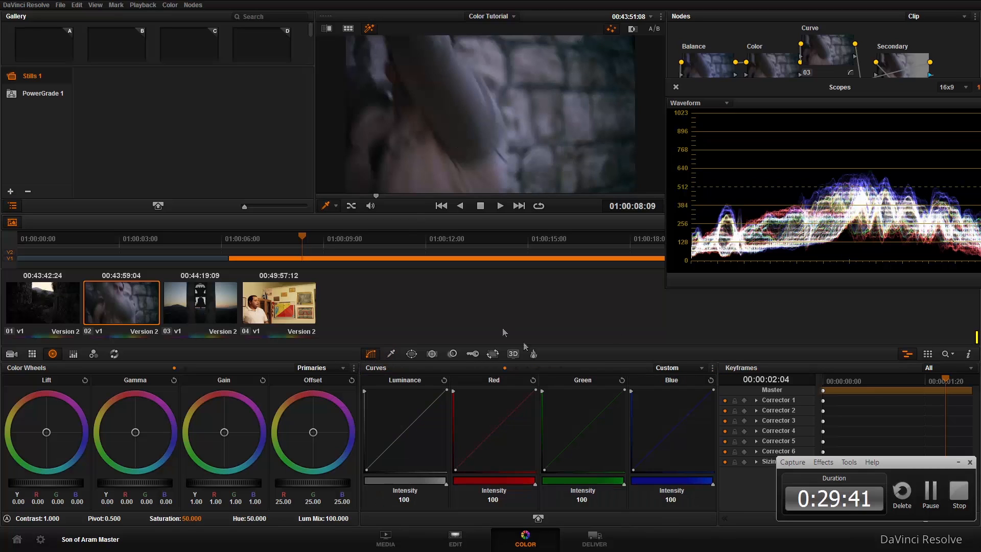
left_click(515, 60)
left_click_drag(652, 453, 653, 454)
left_click(656, 449)
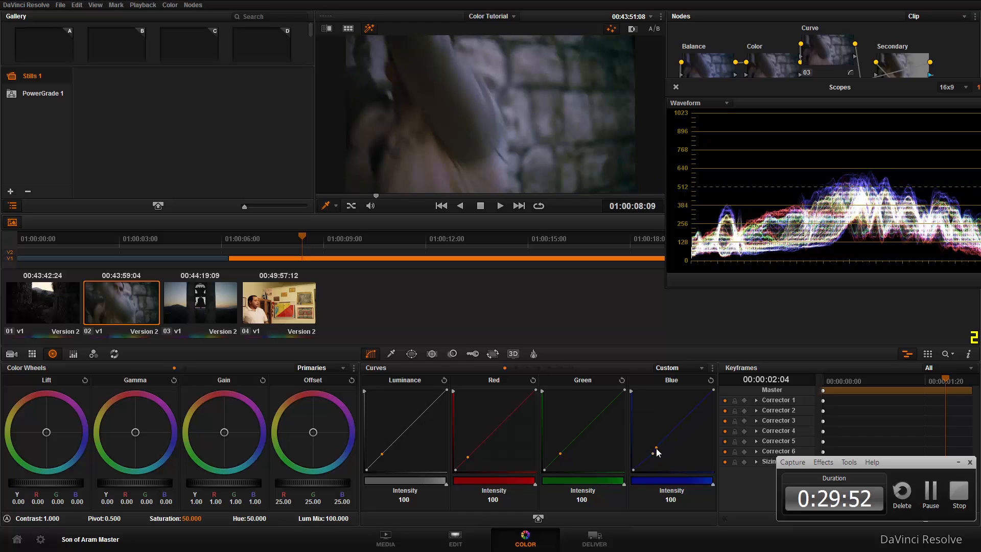
- Try to shift only the wall's blue tones by adjusting closely spaced shadow points on the Blue curve
left_click_drag(650, 455, 649, 454)
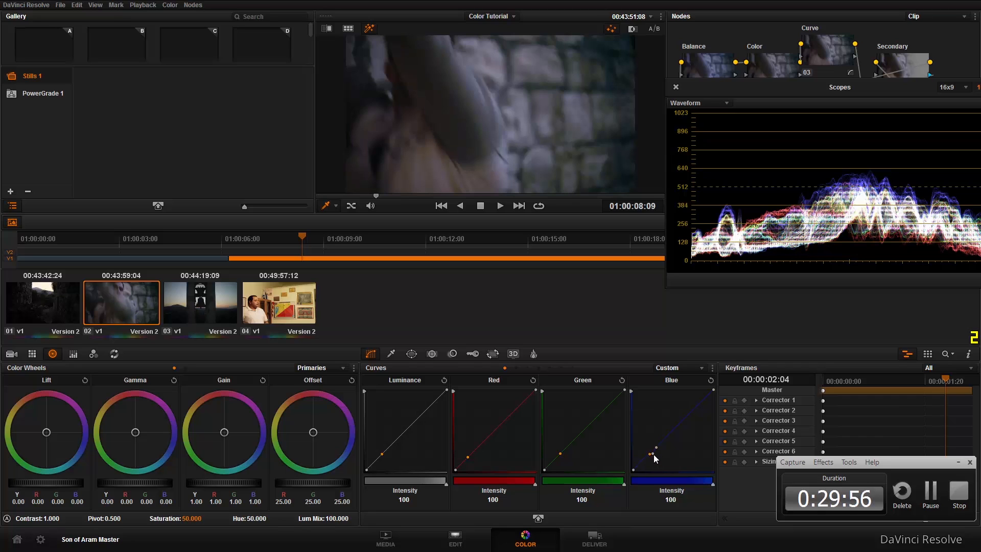
mouse_move(654, 457)
left_mouse_down()
mouse_move(654, 487)
mouse_move(654, 451)
left_mouse_up()
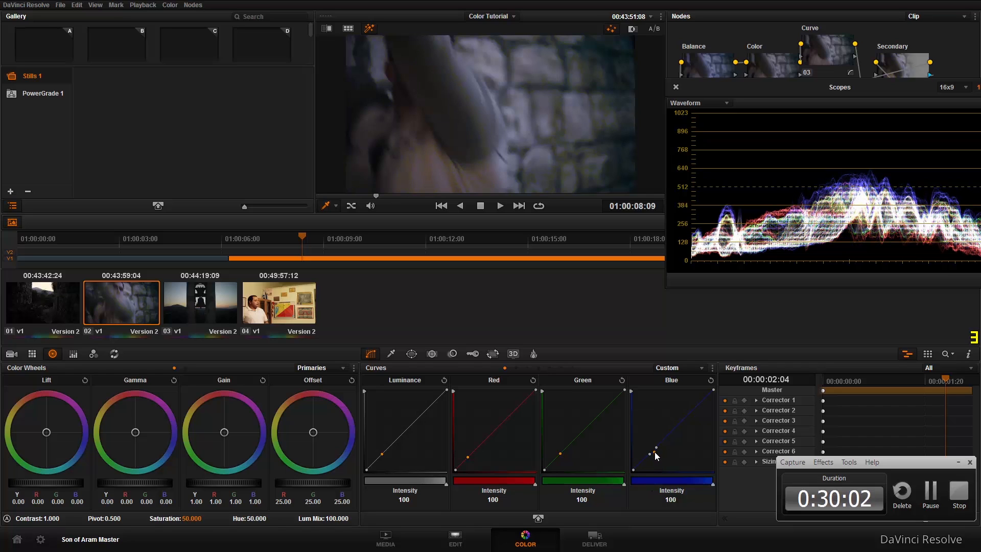
left_click_drag(653, 453, 649, 456)
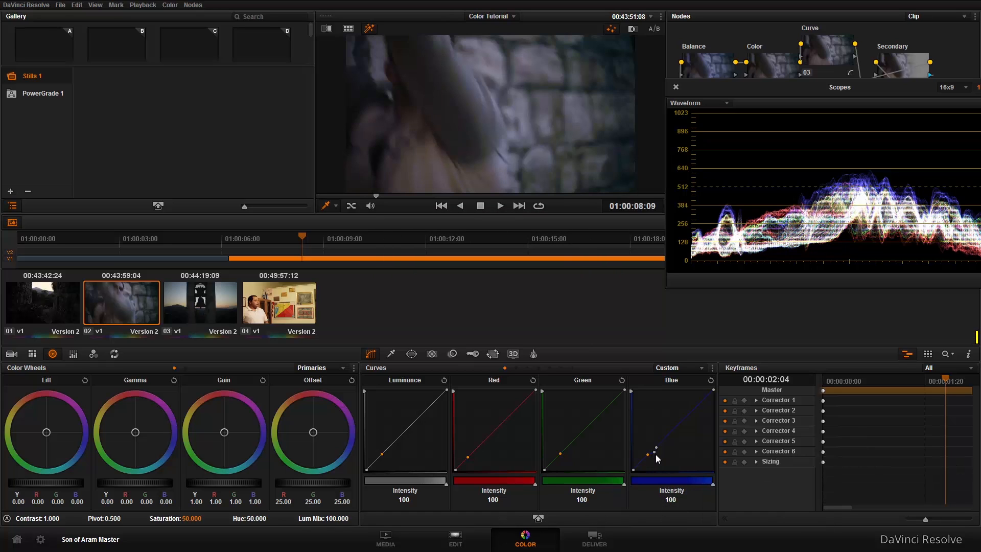
left_click(652, 454)
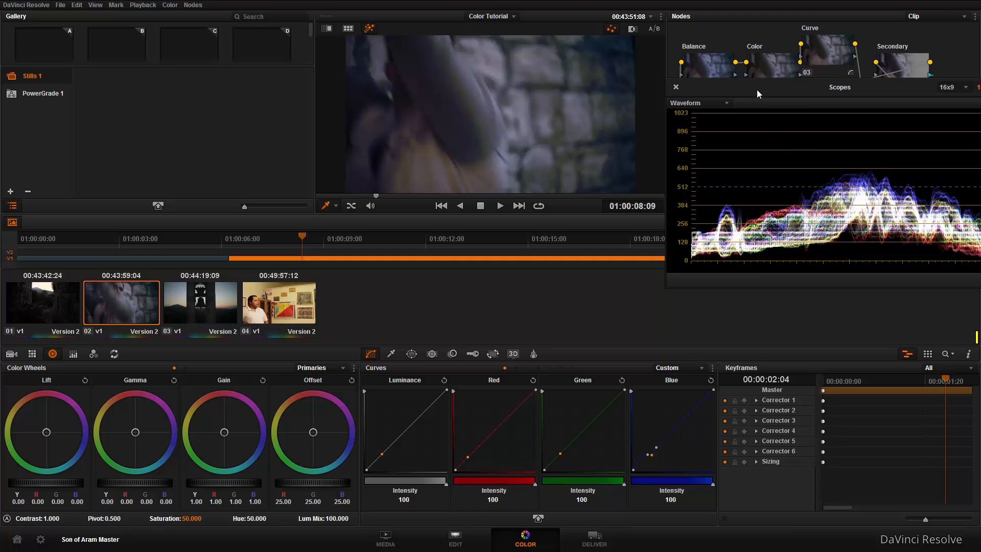
- Delete the extra serial node after the Curve node and turn off the Highlight view, with the scopes moved off the node graph
left_click_drag(757, 90, 637, 292)
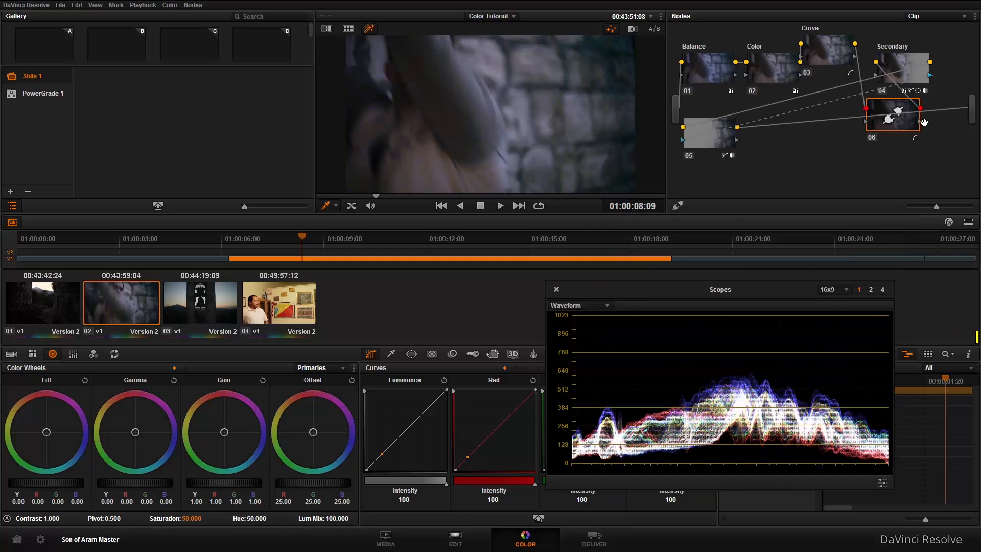
key("Delete")
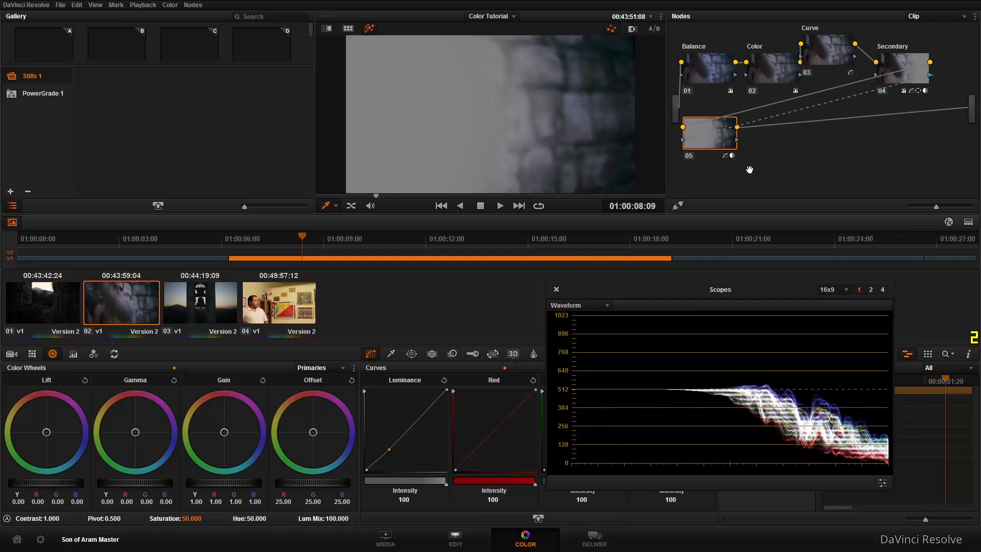
key("shift+h")
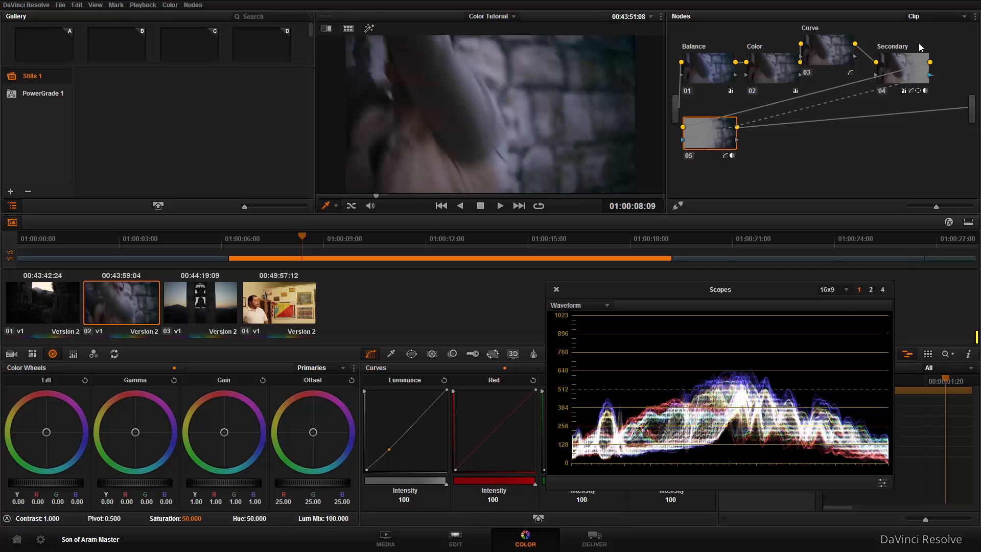
left_click(830, 45)
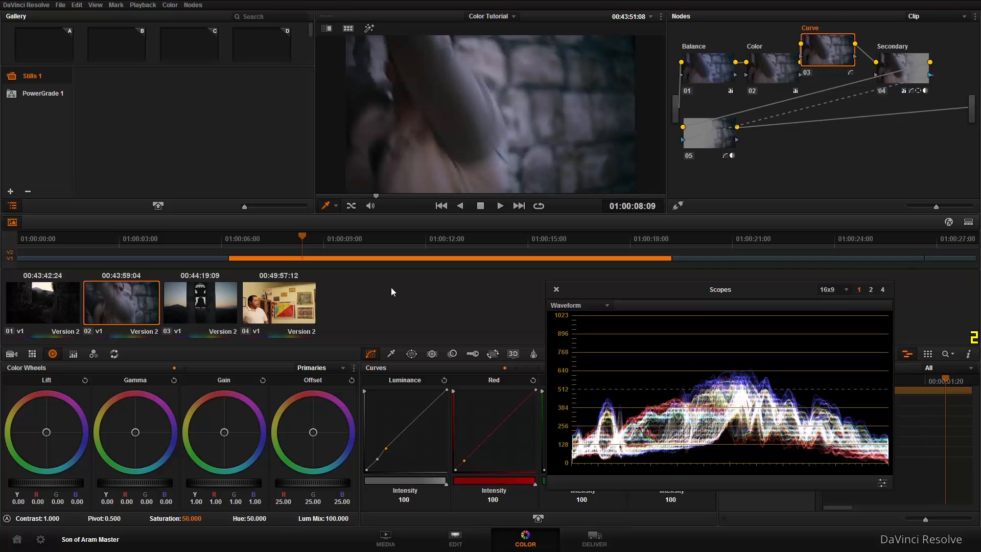
- Add a serial node after the Curve node on the third clip, the bell tower shot
left_click(214, 309)
key("alt+s")
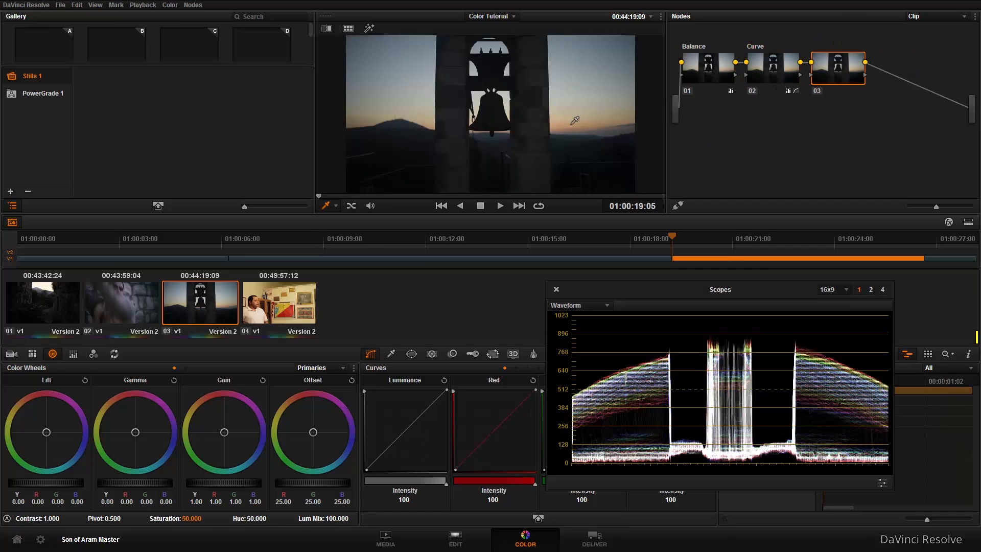
left_click(572, 125)
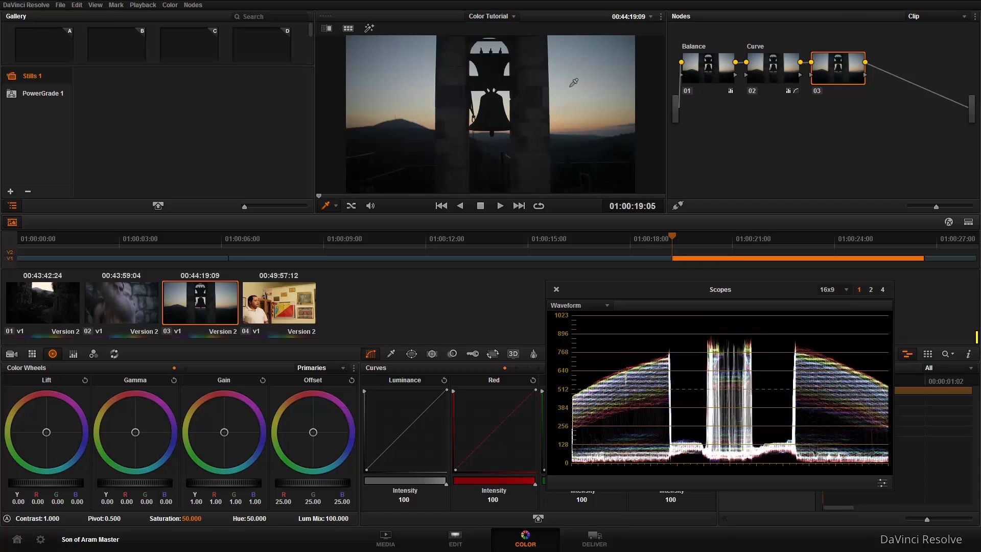
- Sample the sky with the new node's HSL Qualifier in Highlight view, and move the scopes clear of the matte settings
left_click(391, 354)
left_click(572, 56)
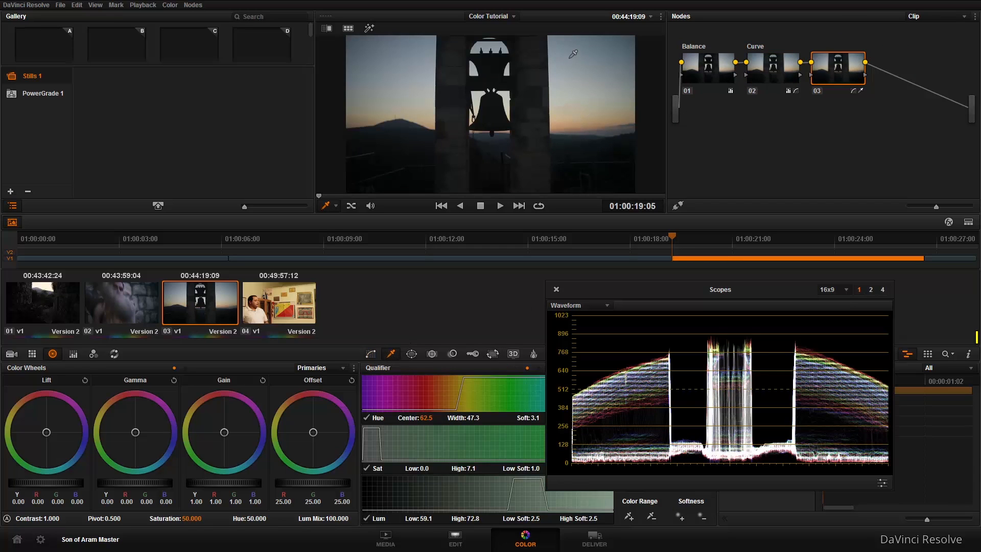
key("shift+h")
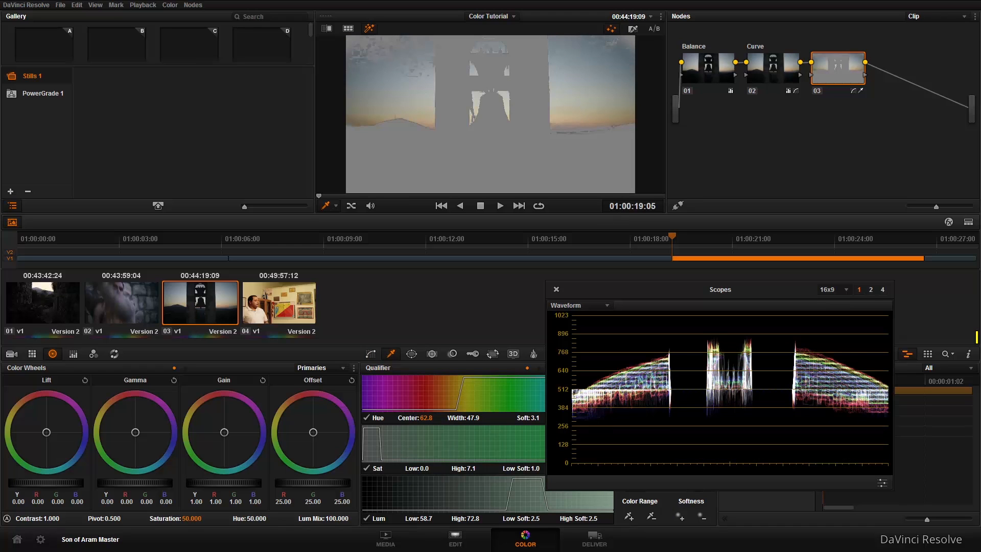
mouse_move(620, 43)
left_mouse_down()
mouse_move(572, 126)
mouse_move(608, 124)
mouse_move(610, 135)
mouse_move(605, 103)
mouse_move(626, 41)
left_mouse_up()
left_click(587, 126)
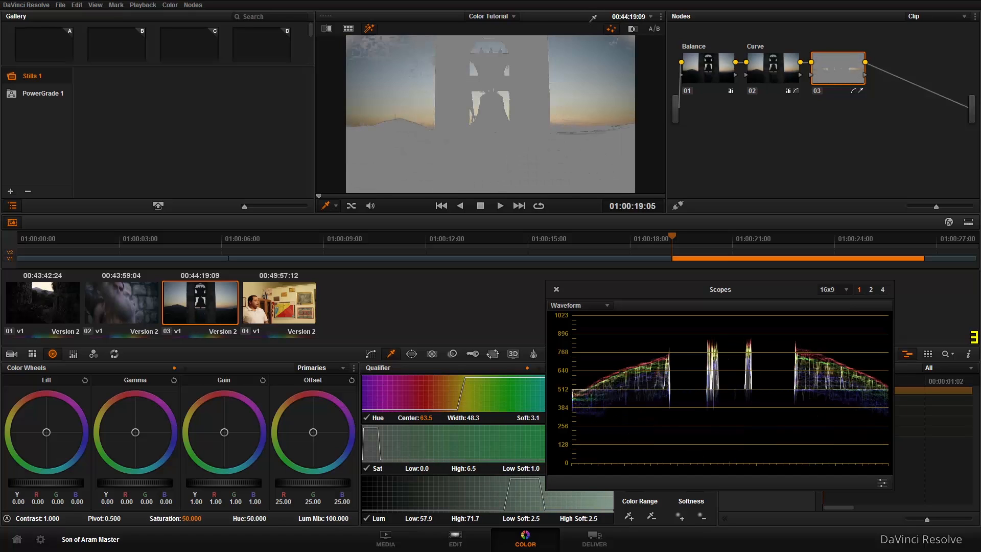
left_click_drag(625, 42, 613, 45)
left_click_drag(607, 293, 700, 109)
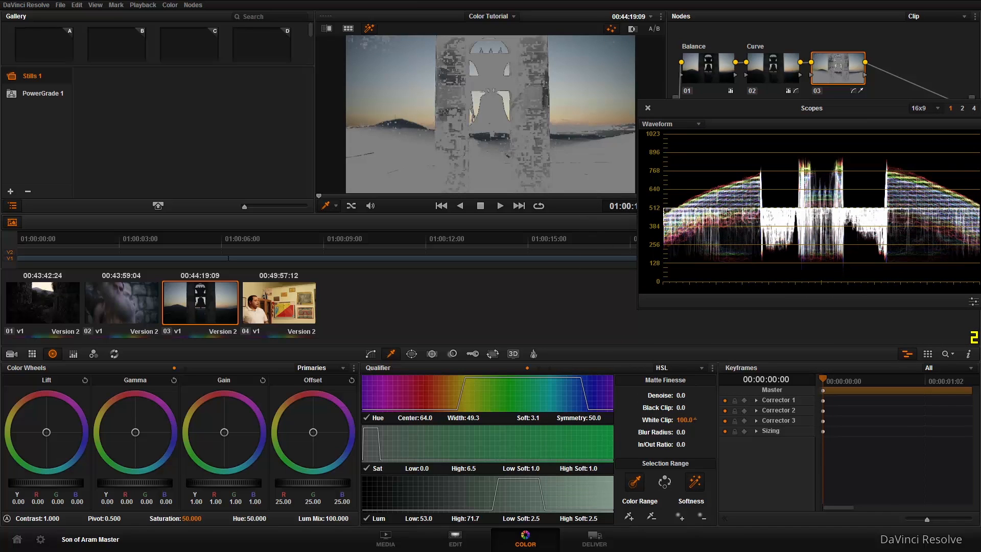
- Try refining the sky matte with Black Clip 89.0, In/Out Ratio 64.4 and Denoise 99.1, and reset the qualifier
left_click_drag(681, 407, 693, 408)
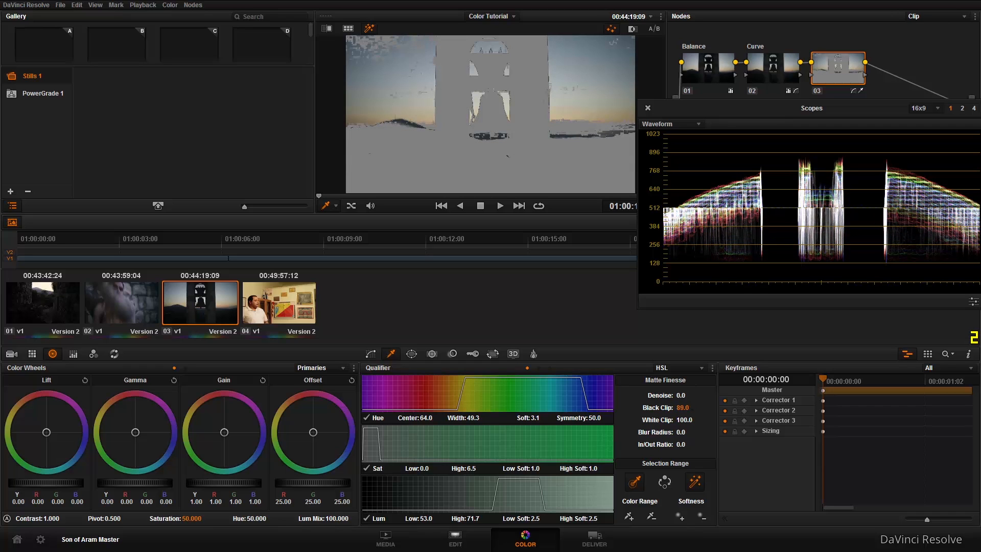
left_click_drag(681, 447, 687, 447)
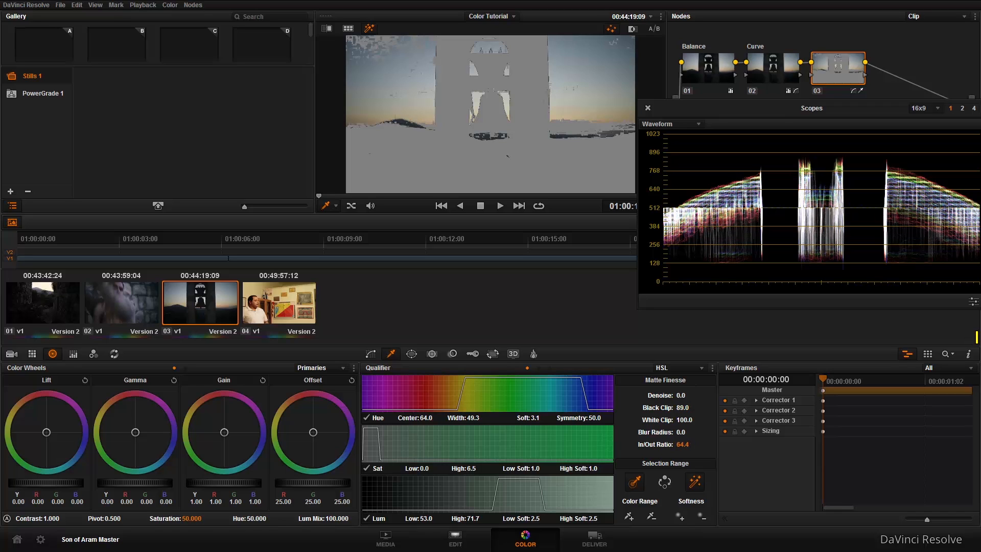
left_click_drag(682, 395, 697, 395)
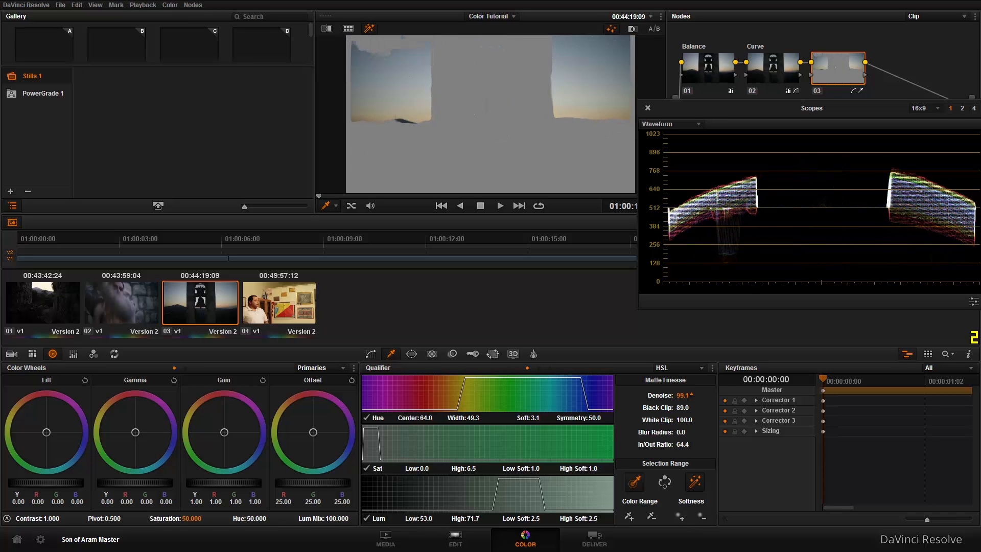
double_click(655, 392)
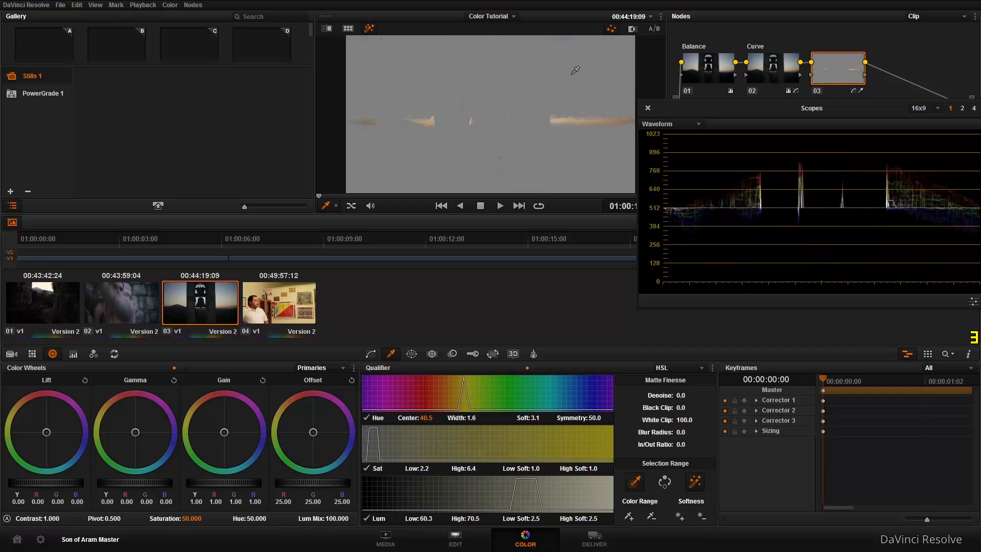
left_click(575, 70)
key("ctrl+z")
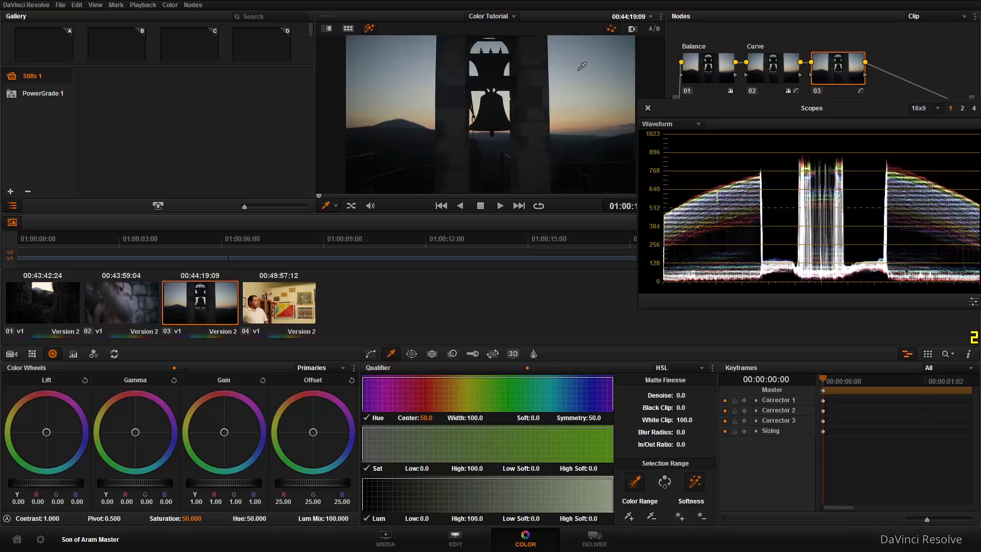
- Sample the blue sky afresh and add further tones to the color range down to the orange horizon
left_click(581, 74)
mouse_move(604, 61)
left_mouse_down()
mouse_move(622, 45)
mouse_move(609, 55)
left_mouse_up()
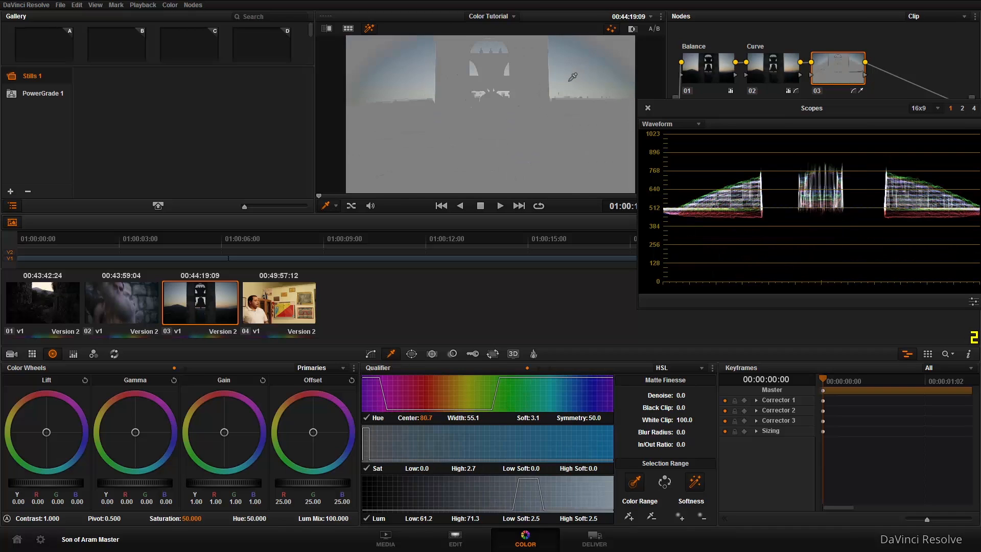
left_click(628, 517)
left_click(620, 62)
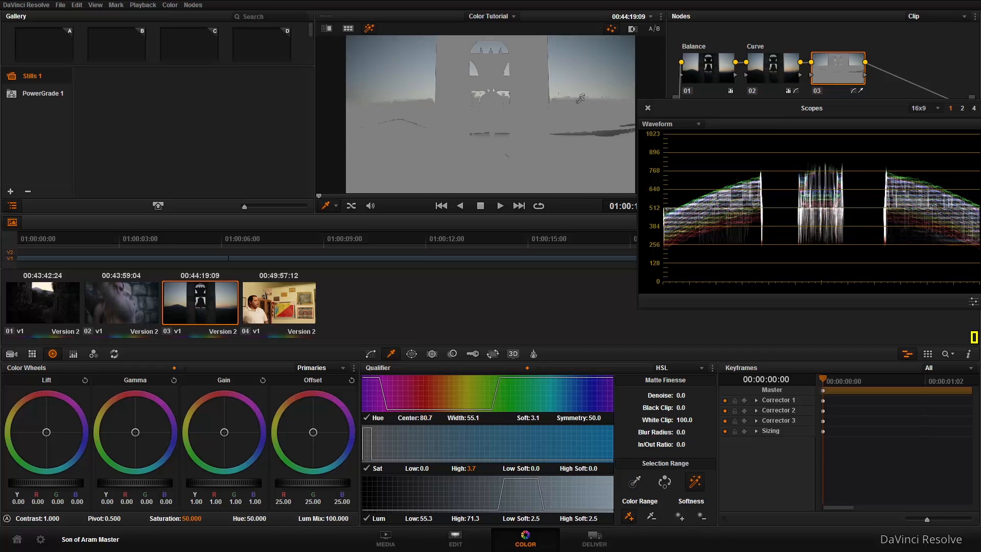
left_click(580, 98)
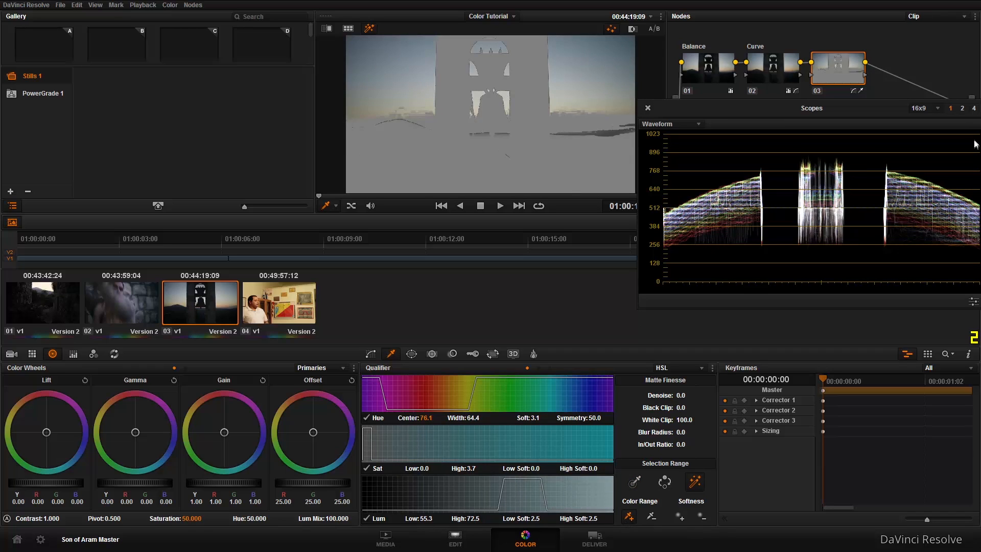
left_click(583, 112)
left_click(580, 118)
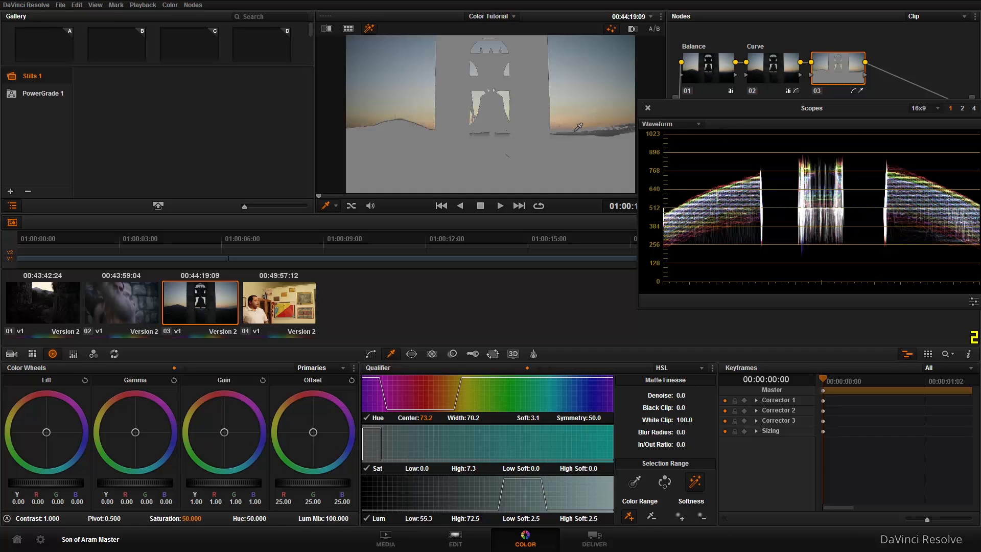
left_click(579, 127)
- Set the sky matte's Denoise to 57.0, check the matte in playback and turn off the Highlight view
left_click_drag(679, 395, 690, 396)
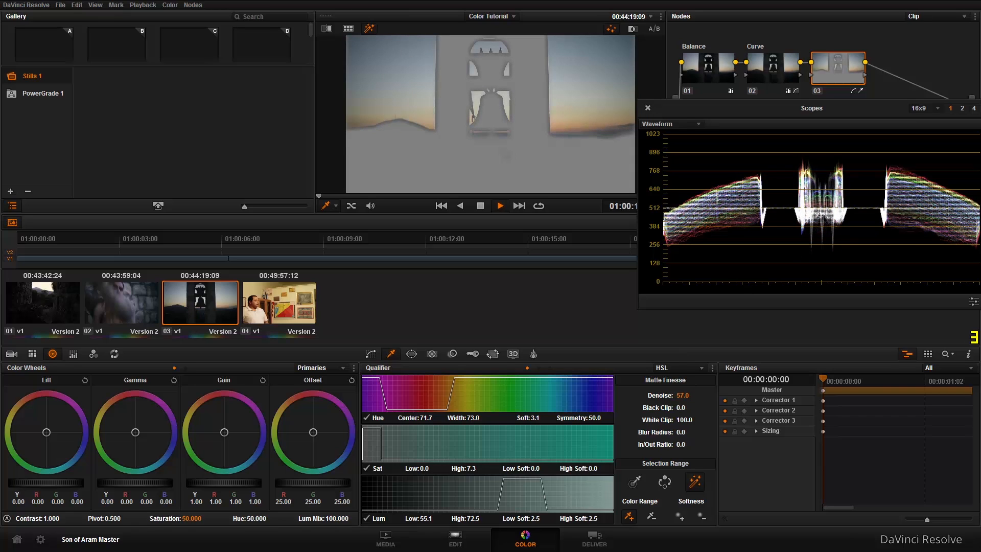
key("space")
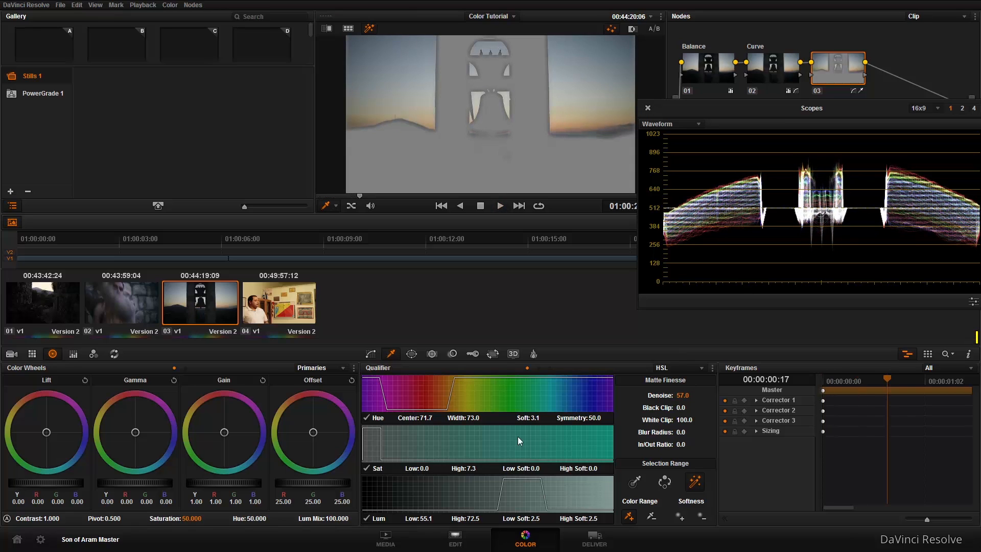
left_click(695, 483)
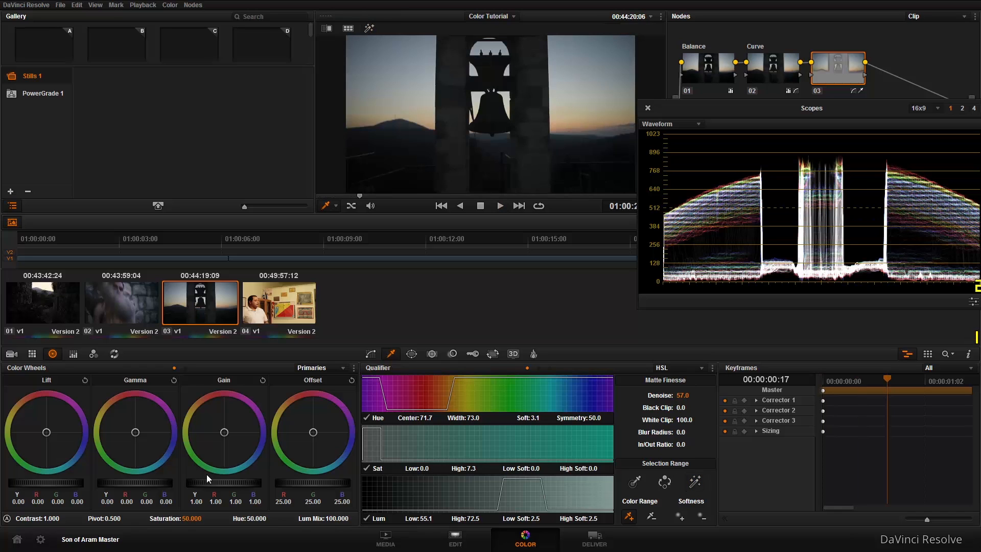
- Set the sky node's saturation to 69.6, tint its Gain toward blue (red 0.98, blue 1.07) and compare with the node disabled
left_click_drag(192, 519, 246, 519)
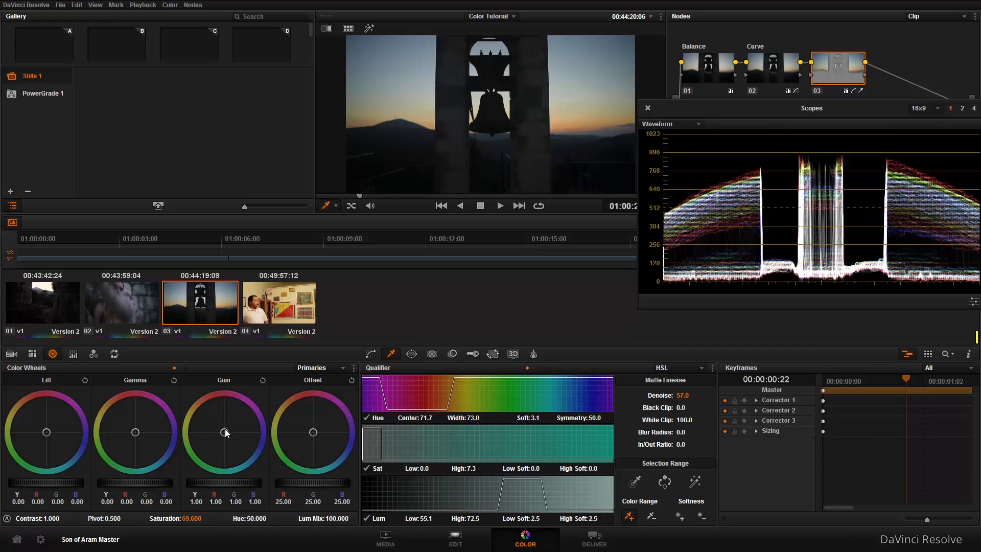
left_click_drag(226, 434, 236, 433)
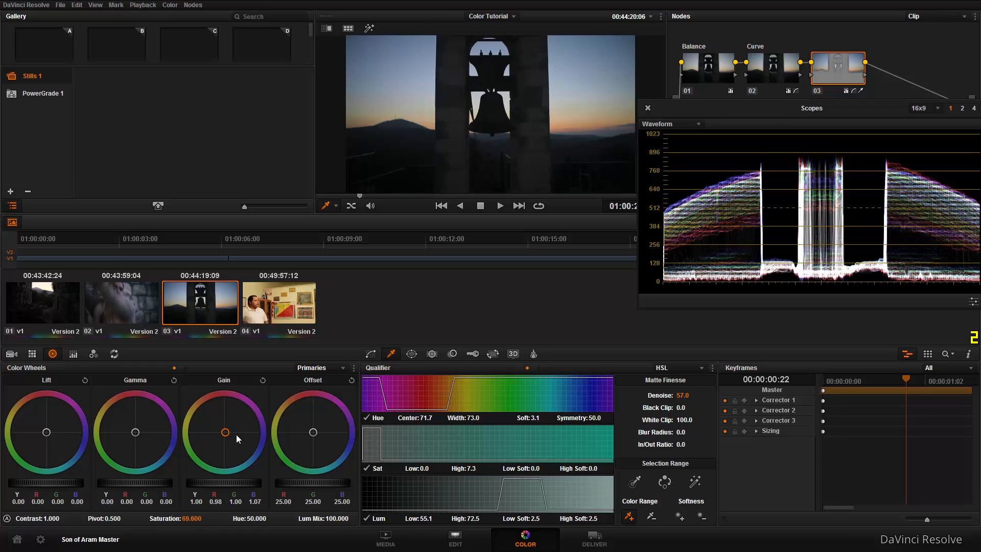
key("ctrl+d")
key("ctrl+d")
- Add an Outside node after the sky node and darken the surroundings with Lift -0.01, Gamma -0.04 and Gain 0.94
right_click(843, 75)
left_click(874, 92)
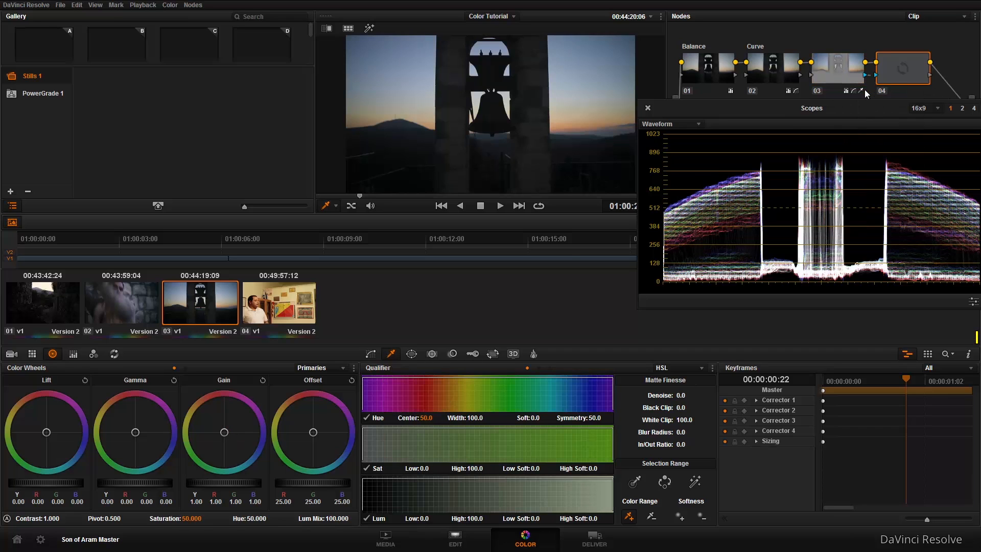
left_click_drag(55, 486, 33, 488)
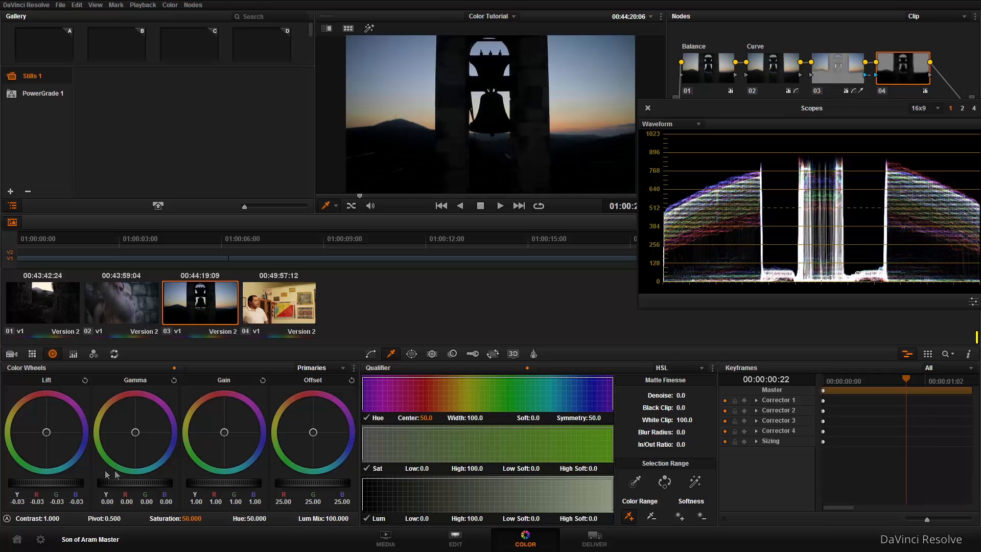
left_click_drag(63, 488, 80, 489)
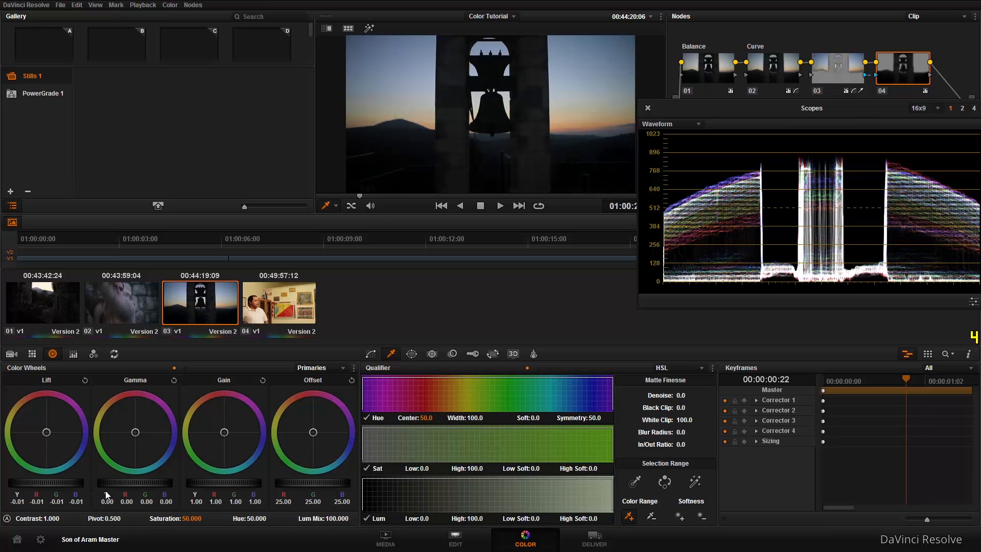
left_click_drag(125, 491, 107, 491)
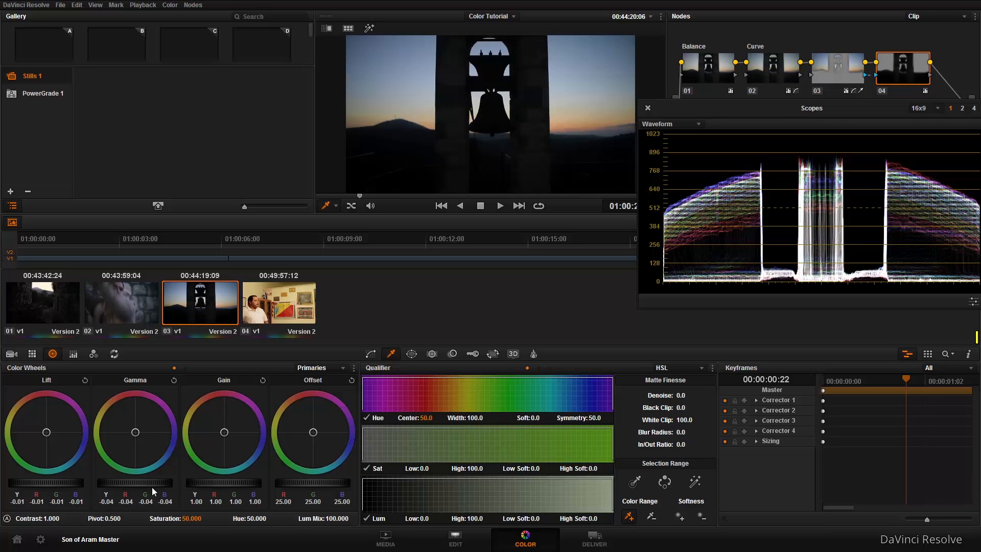
left_click_drag(220, 482, 199, 487)
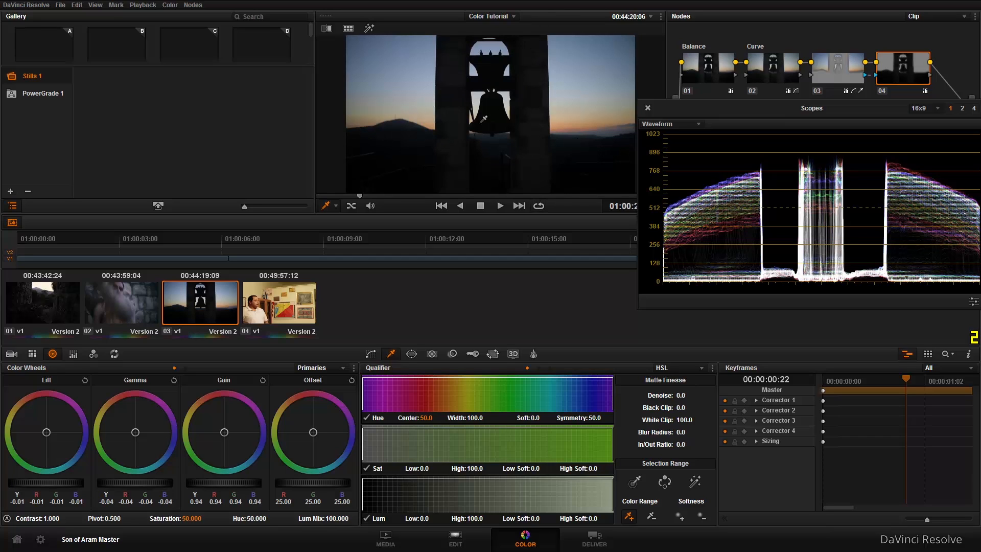
key("ctrl+d")
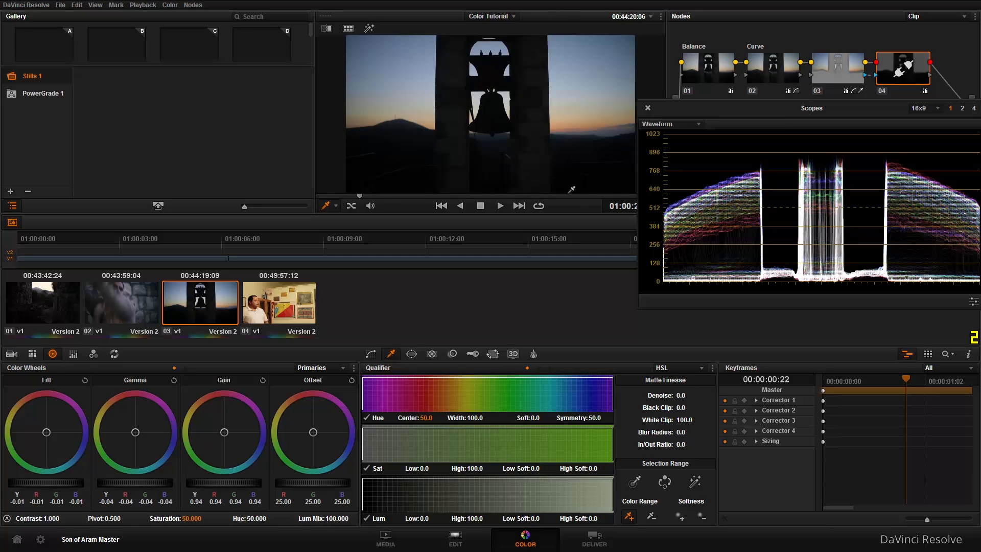
key("ctrl+d")
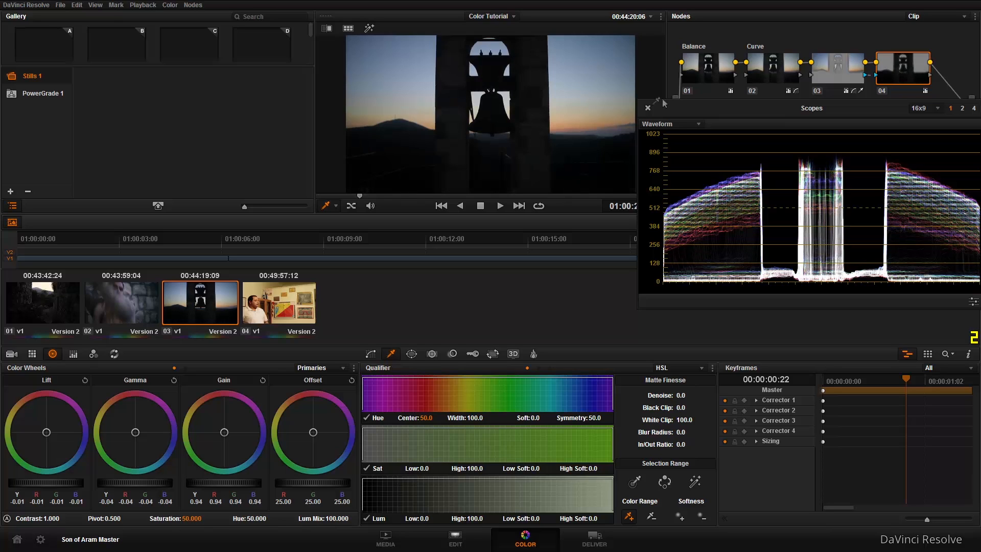
- Lower the sky node's saturation to 50.4 and play the bell tower shot, with the scopes moved off the node graph
left_click(861, 73)
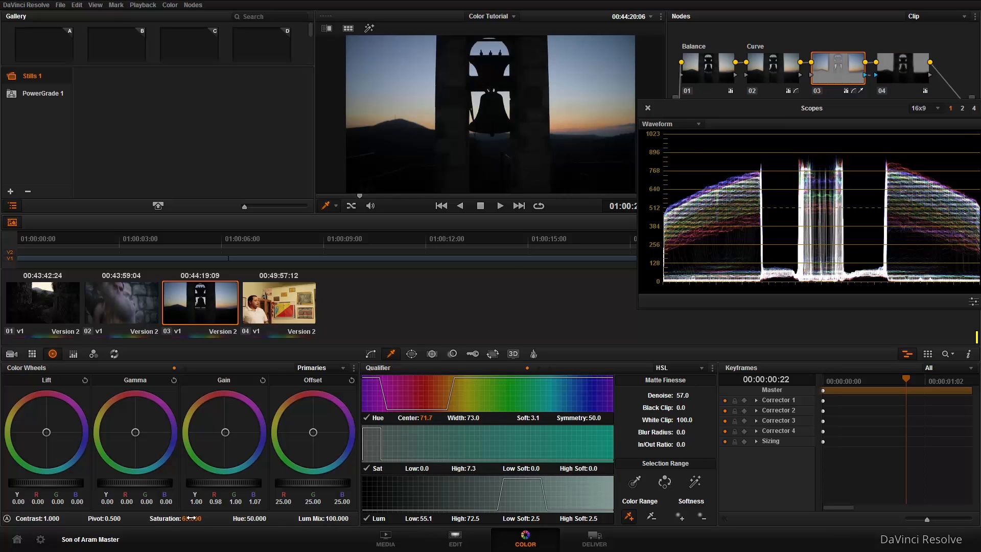
left_click_drag(192, 519, 165, 519)
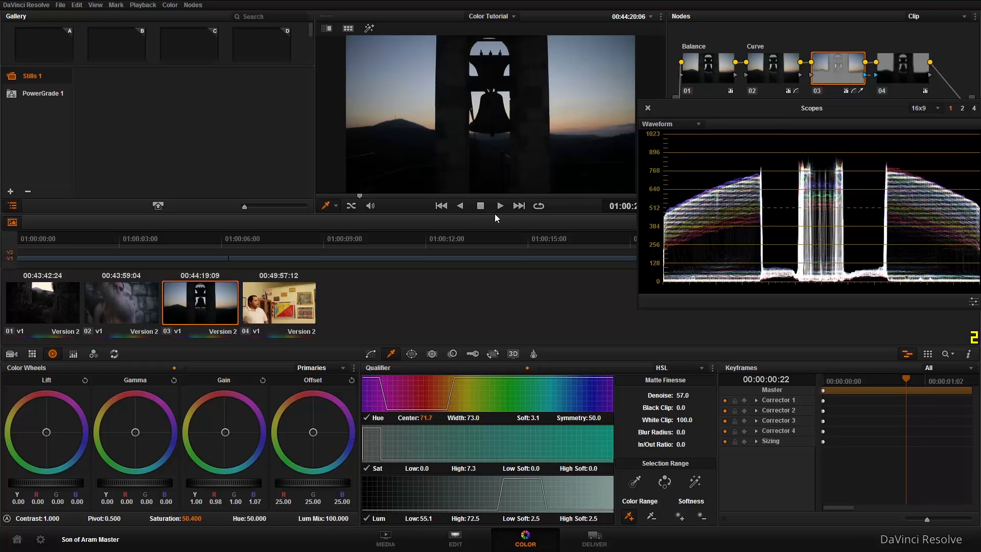
left_click_drag(684, 107, 686, 208)
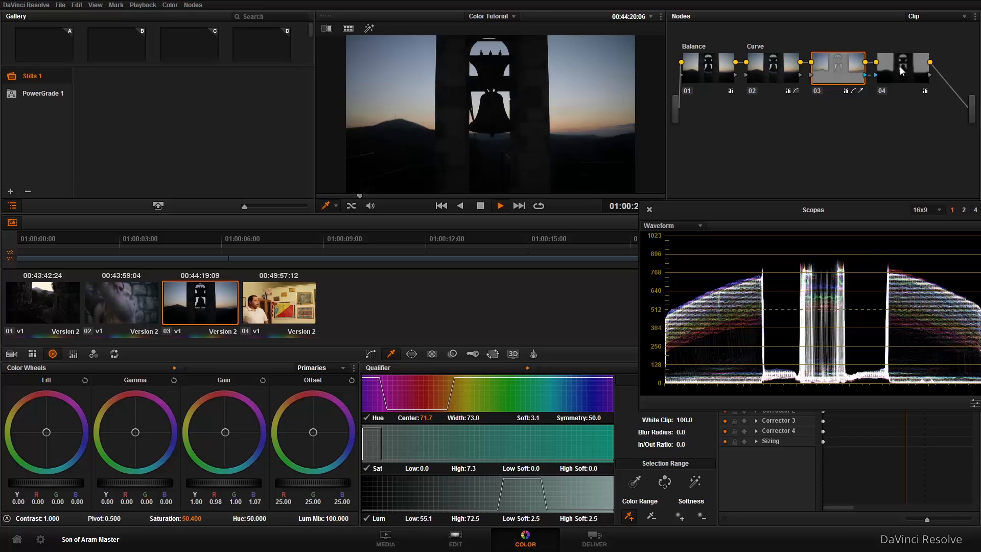
key("space")
- On the fourth clip, add a serial node after the Highlights node and label it "Wall"
left_click(290, 304)
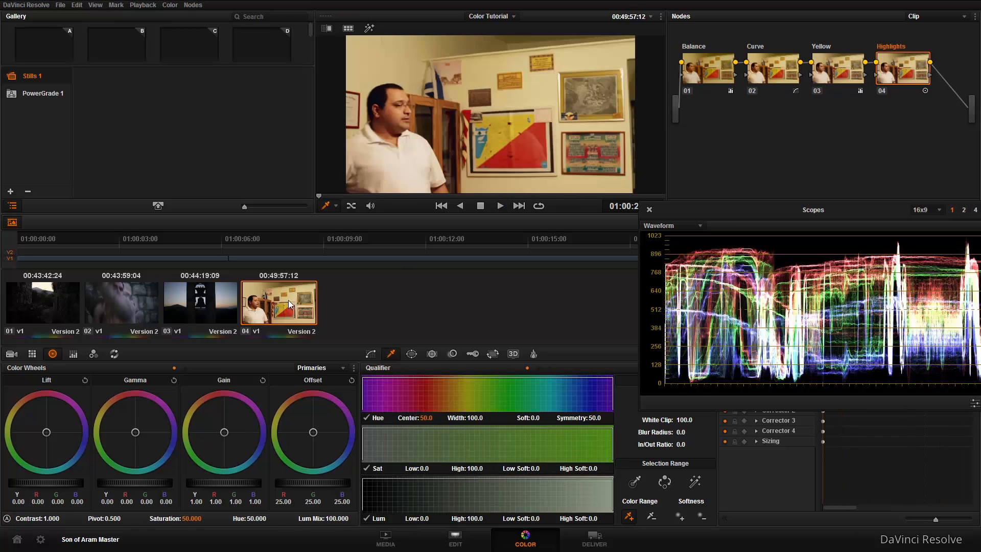
key("alt+o")
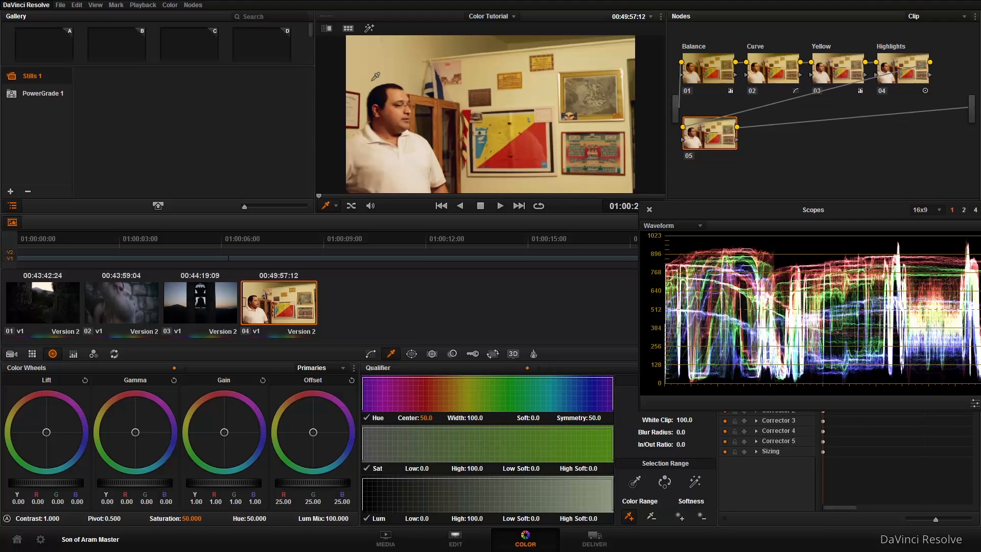
right_click(717, 134)
left_click(722, 141)
type("Wall")
key("Return")
- Key the wall on the Wall node by sampling its color in the picture, with the selection highlighted, and resample across wider wall areas
left_click(634, 481)
left_click(538, 85)
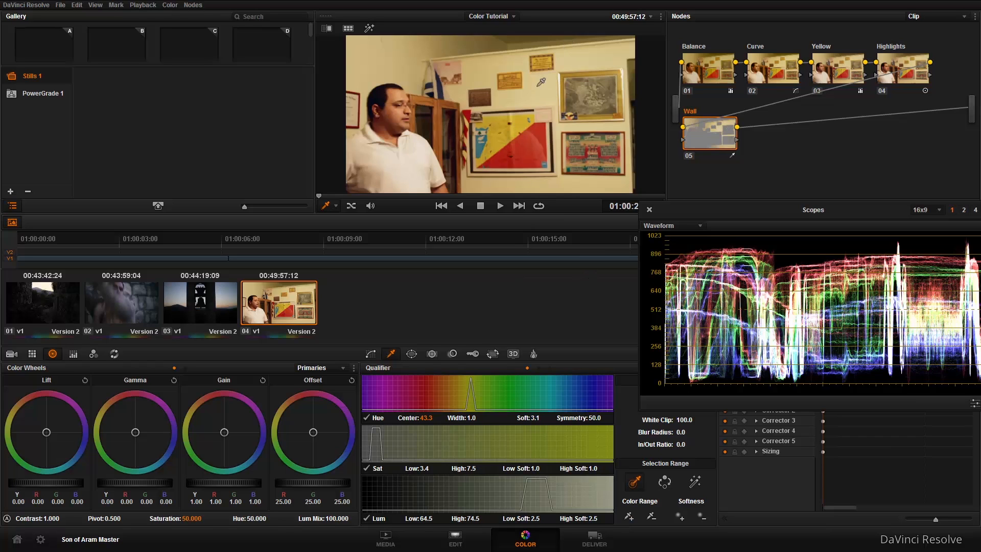
key("shift+h")
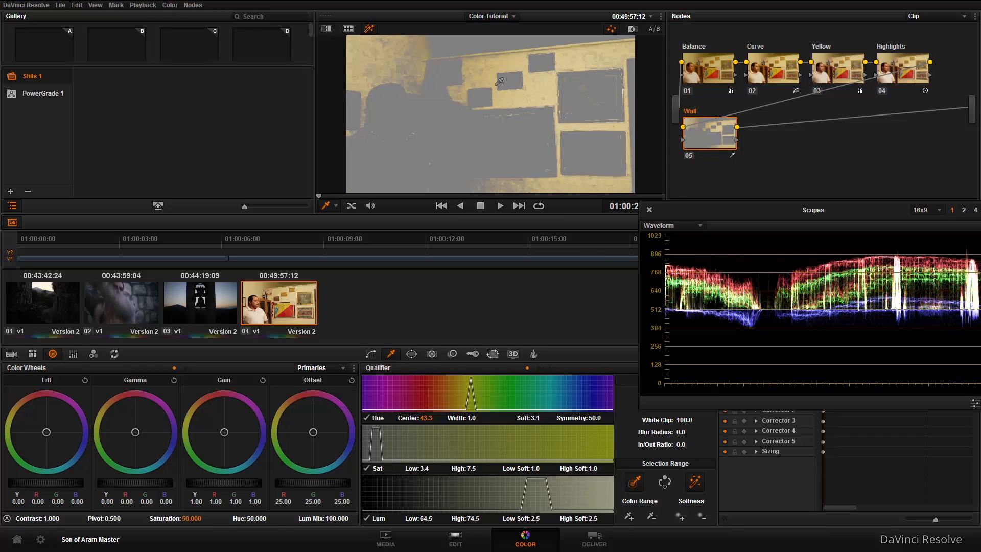
mouse_move(465, 82)
left_mouse_down()
mouse_move(512, 62)
mouse_move(529, 84)
mouse_move(544, 86)
mouse_move(592, 53)
left_mouse_up()
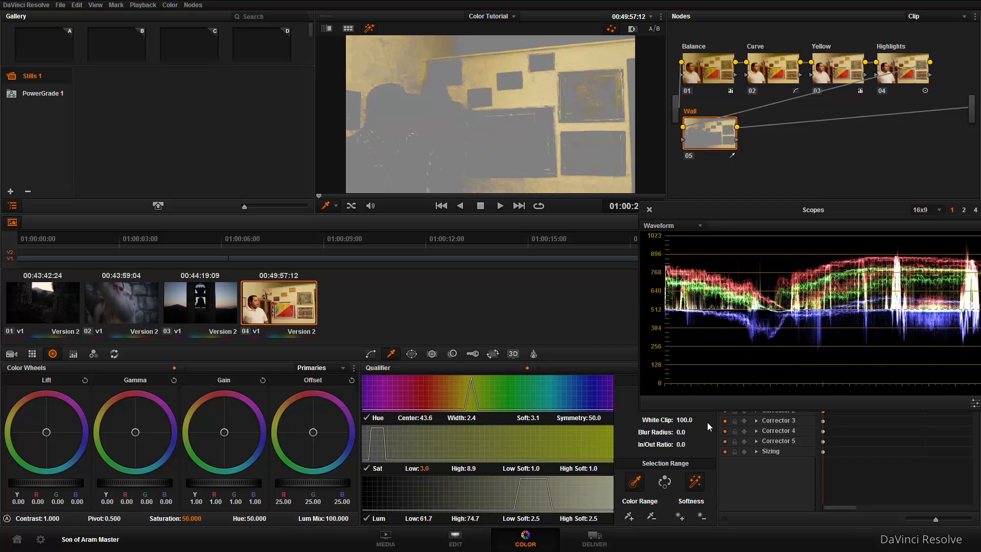
left_click_drag(439, 42, 502, 37)
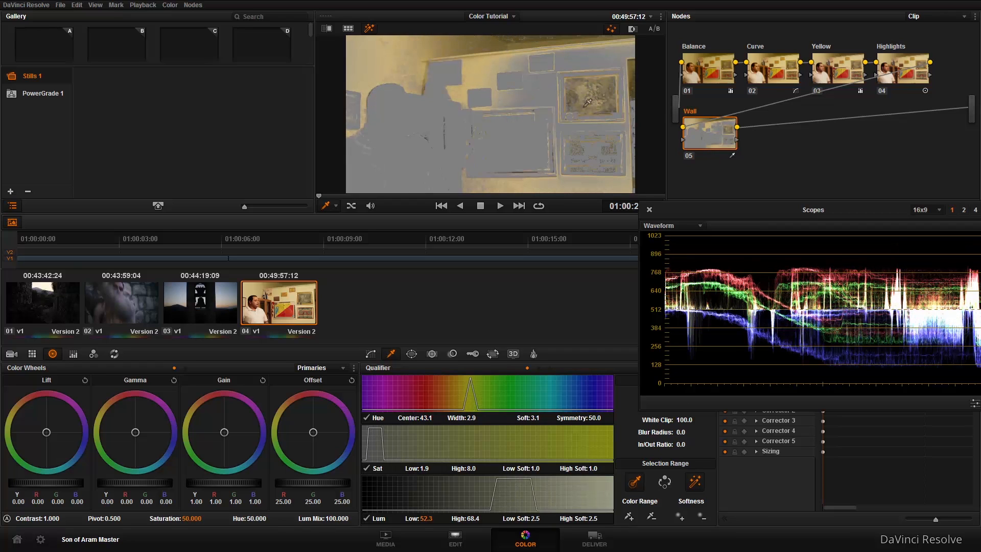
- Add the missing wall areas to the key's color range, widening Hue to 3.7 and extending Lum from 51.8 to 74.5
left_click(630, 518)
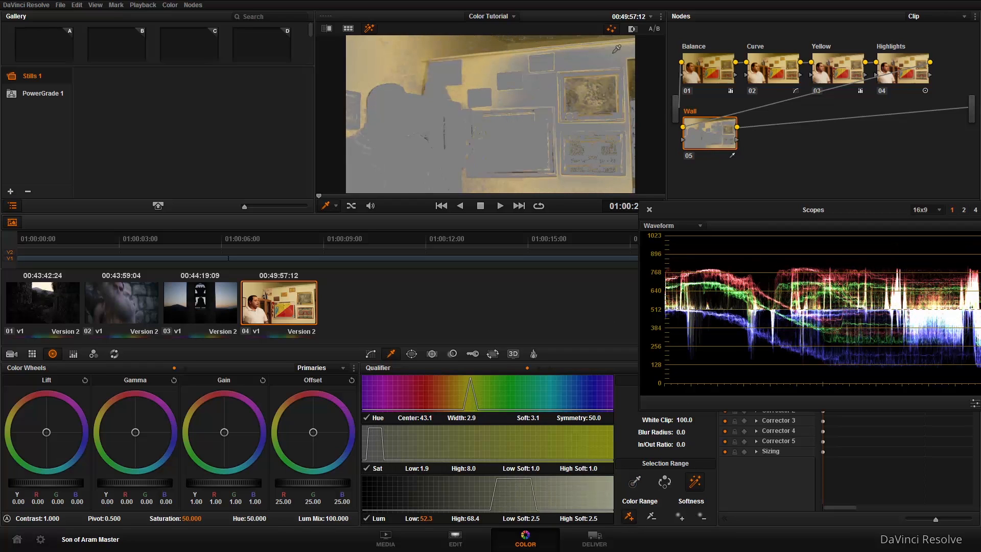
left_click(569, 52)
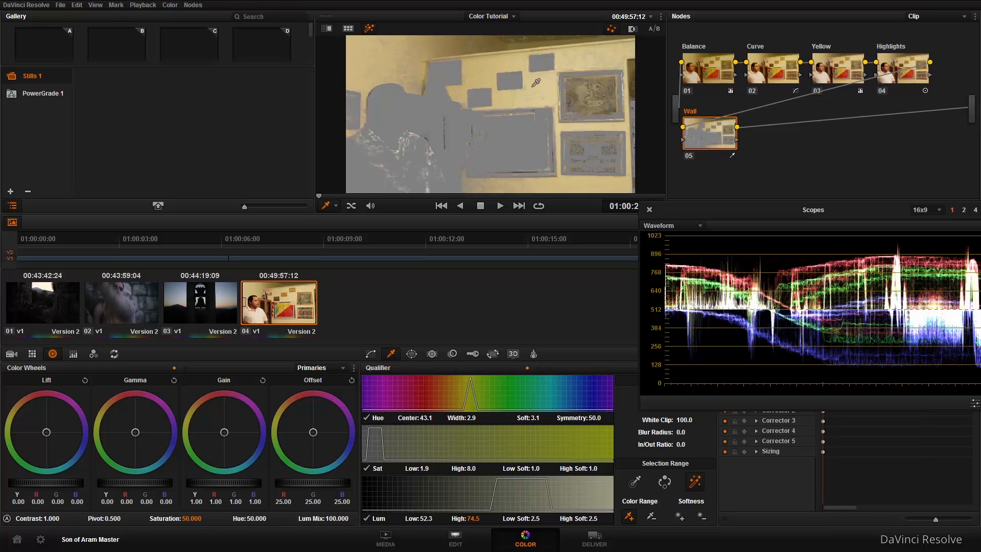
left_click(525, 36)
left_click(523, 36)
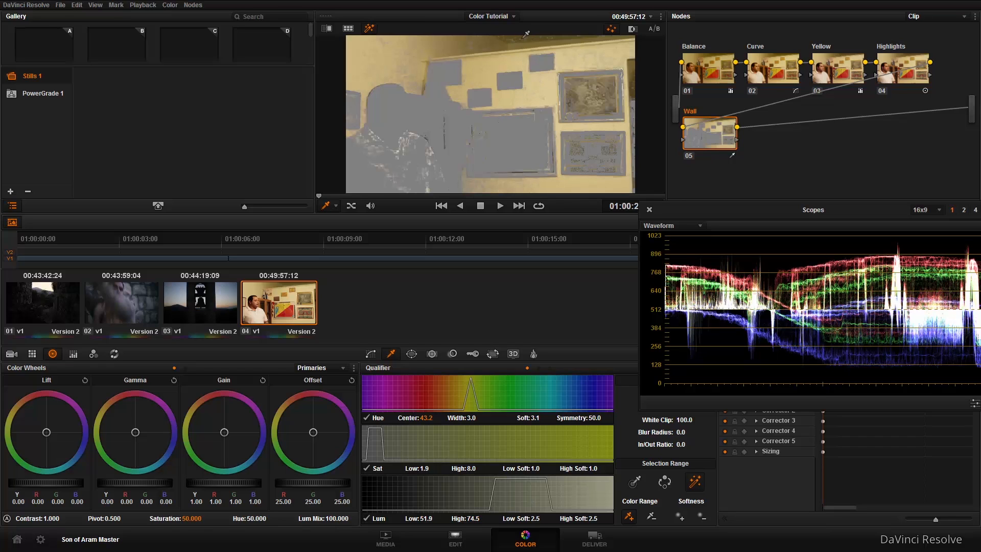
left_click(529, 33)
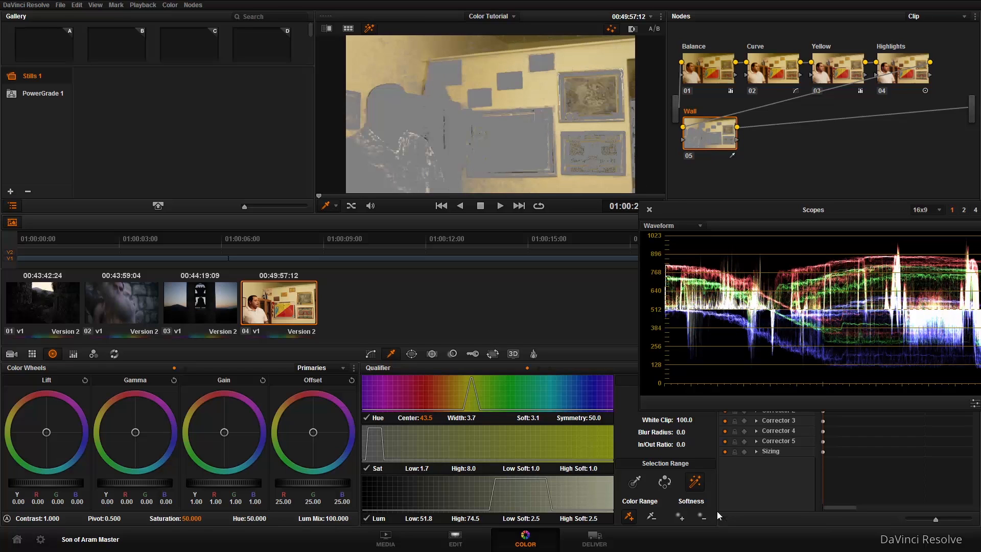
- Set the wall key's matte Denoise to 82.9 and play a few frames of the office shot
left_click_drag(716, 209, 716, 123)
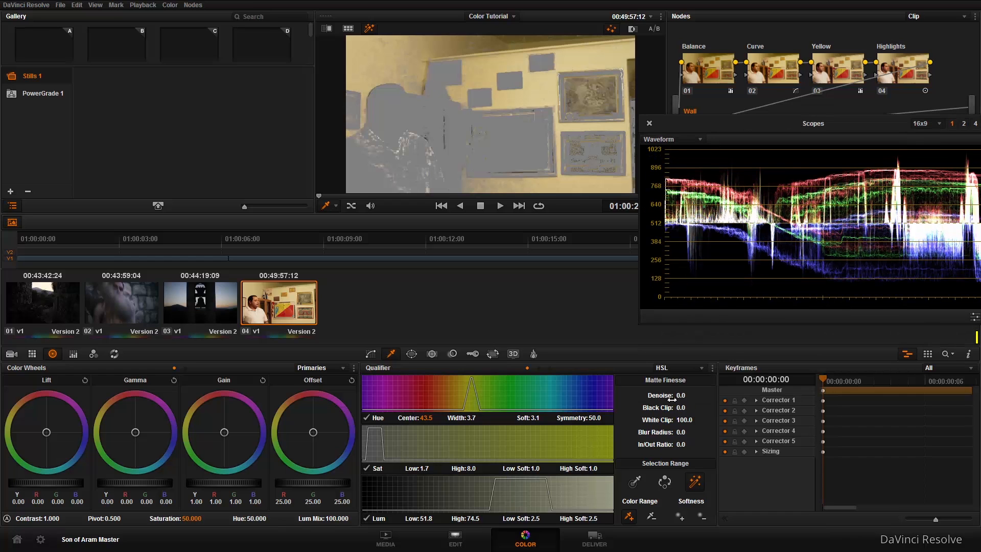
left_click_drag(681, 395, 692, 394)
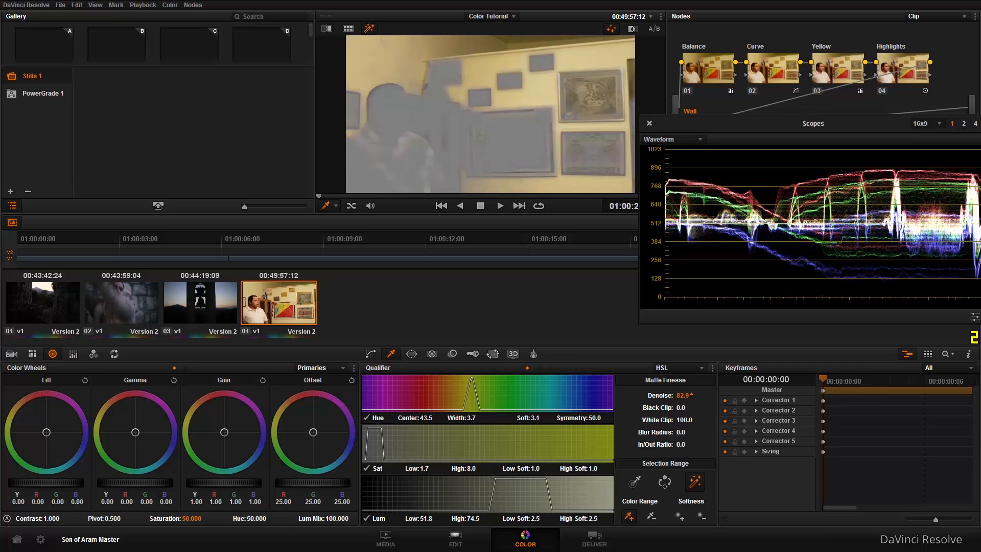
key("space")
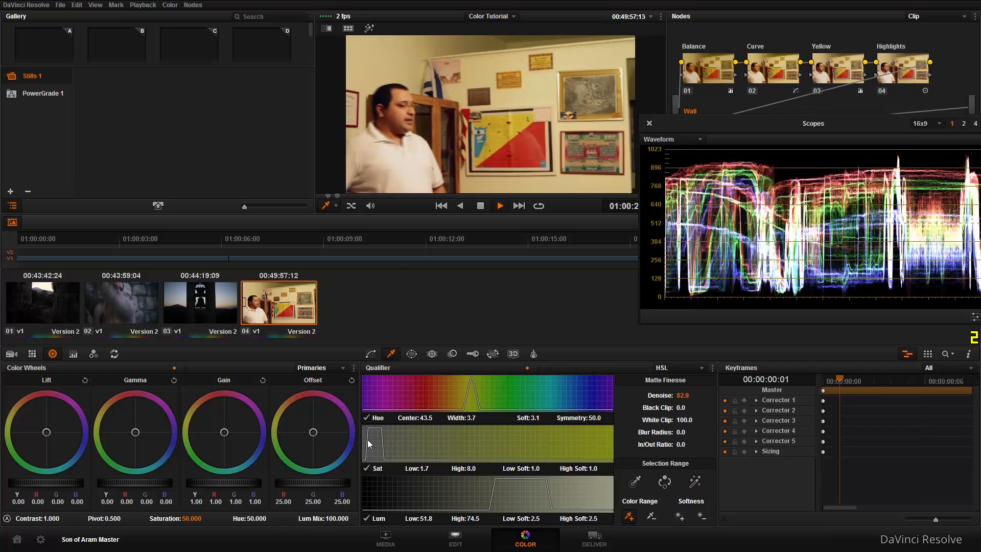
key("space")
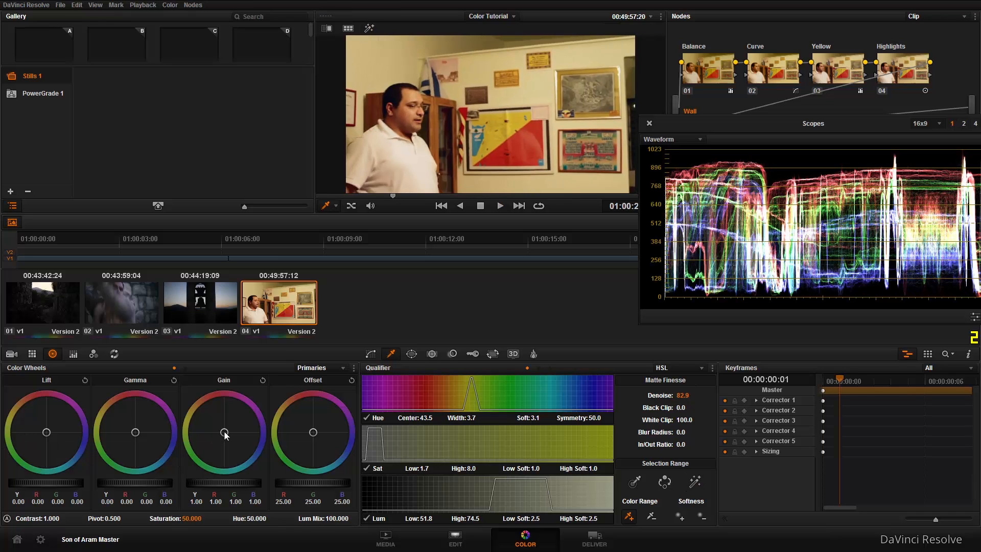
- Tint the Wall node's Gamma toward blue (red -0.03, blue 0.08), resetting the tints tried on Gain and Lift
left_click_drag(228, 438, 262, 383)
left_click(263, 381)
left_click_drag(136, 433, 156, 444)
left_click_drag(292, 505, 203, 488)
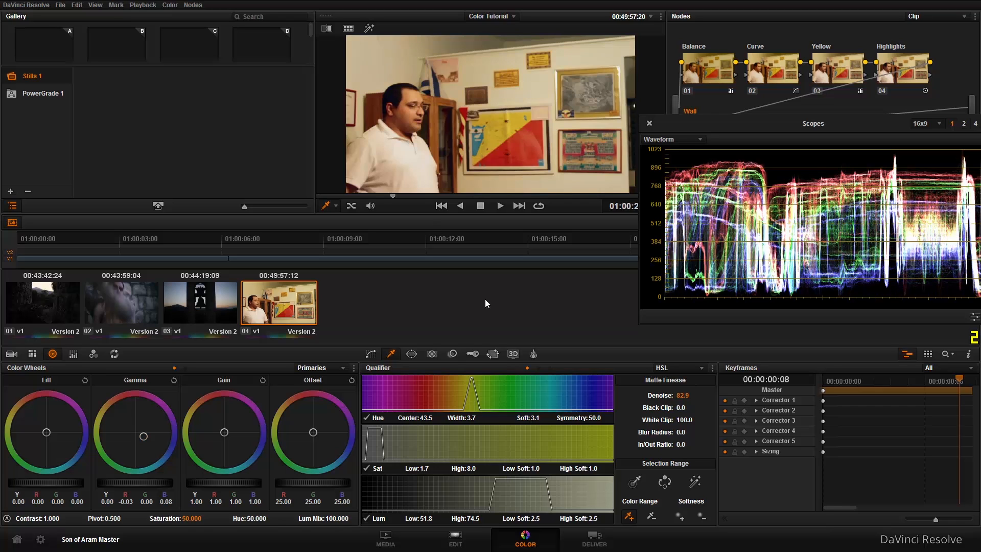
mouse_move(46, 436)
left_mouse_down()
mouse_move(29, 406)
mouse_move(87, 443)
mouse_move(99, 419)
mouse_move(86, 435)
mouse_move(50, 439)
left_mouse_up()
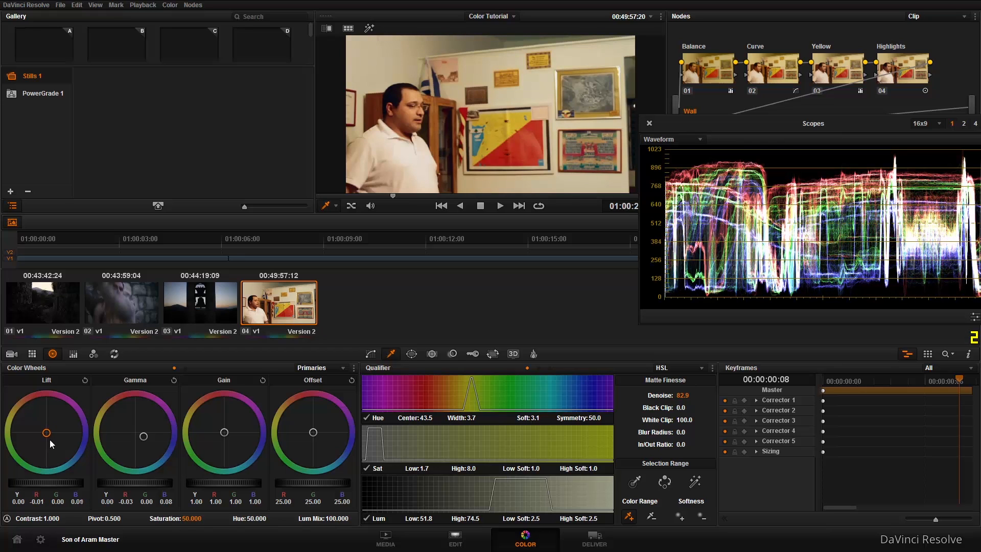
left_click(84, 379)
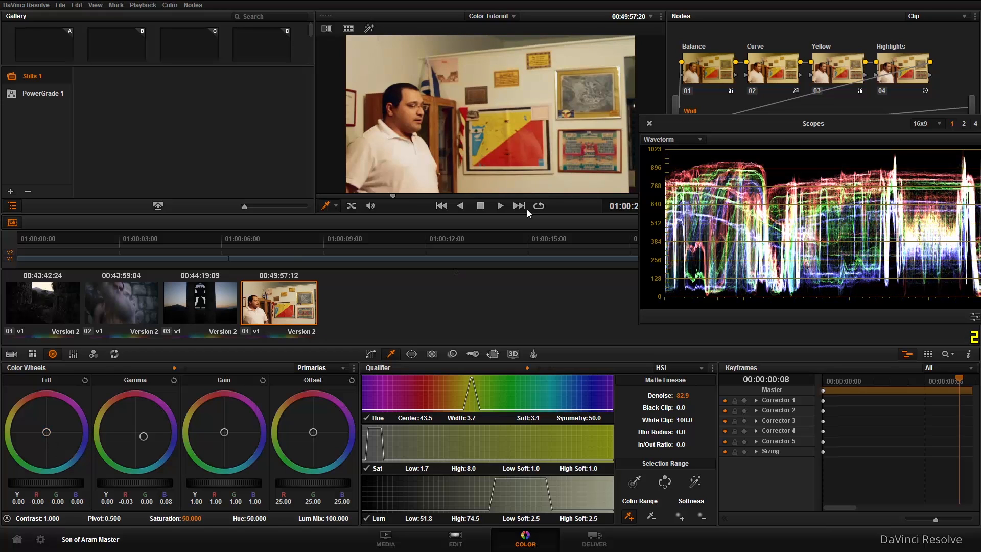
- Move the scopes off the node graph and play the timeline from the first clip
left_click_drag(710, 118, 505, 237)
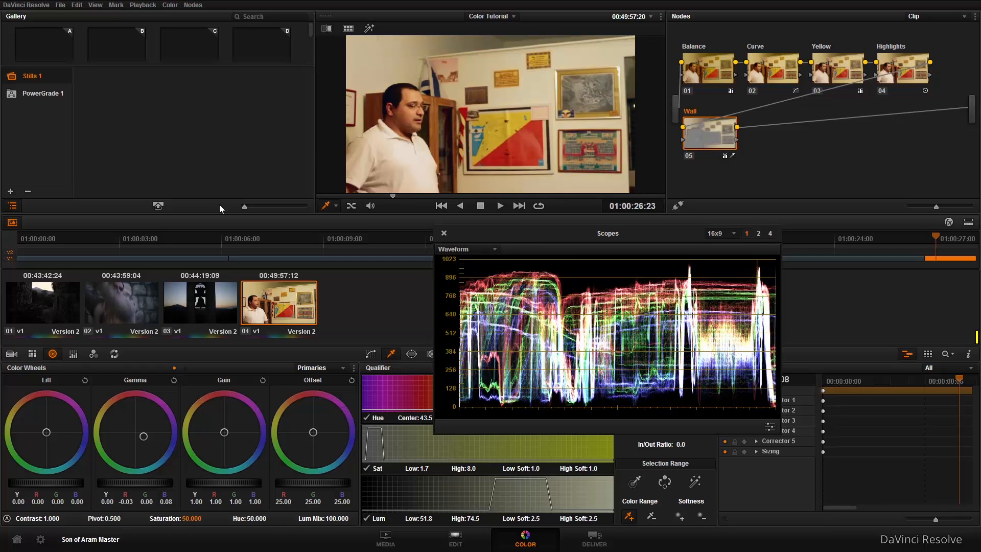
left_click(47, 299)
key("space")
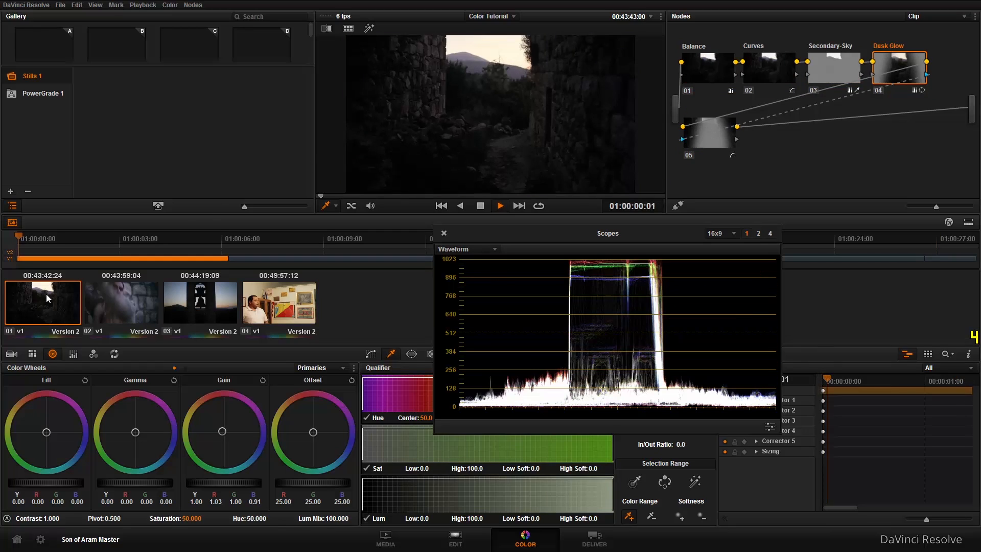